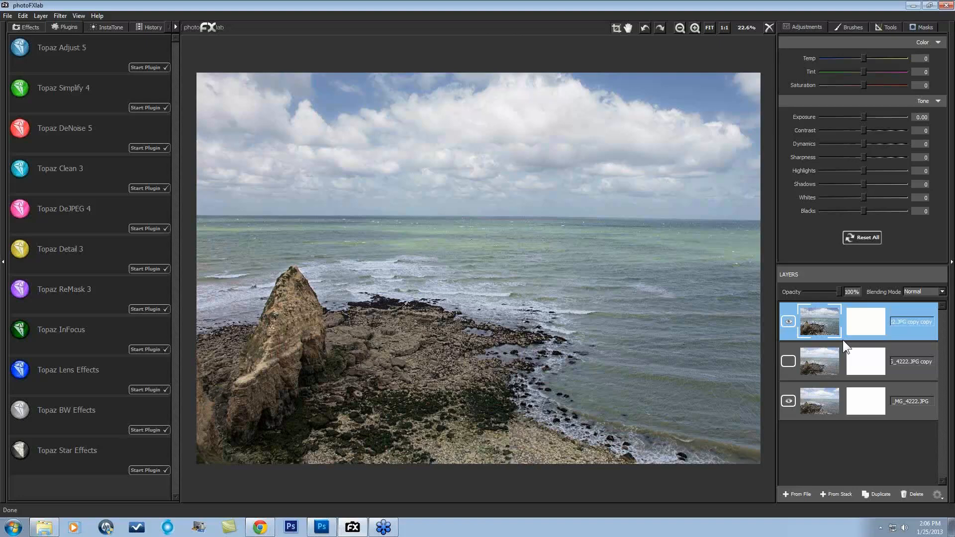
Compare the two duplicate layers with the original by toggling their visibility, and delete the uppermost copy layer
click(789, 322)
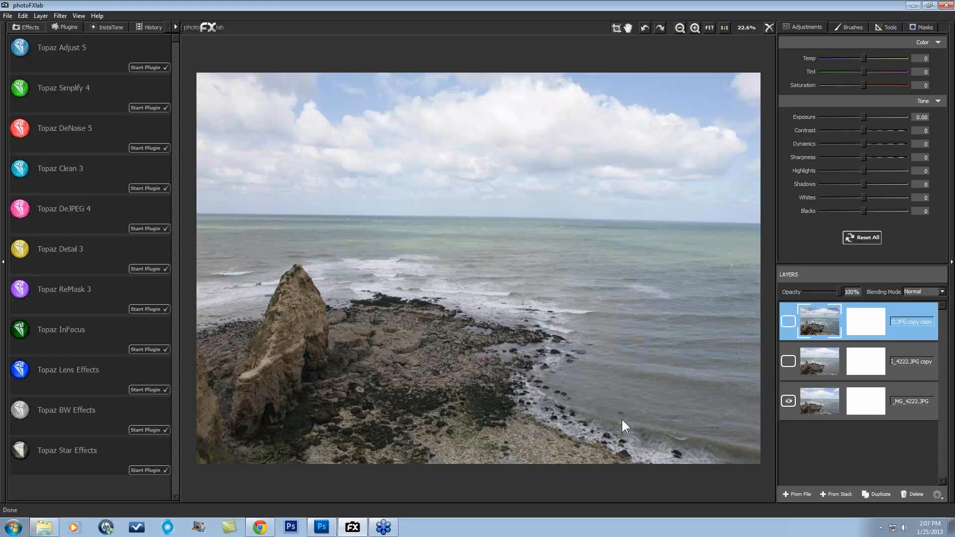
click(789, 320)
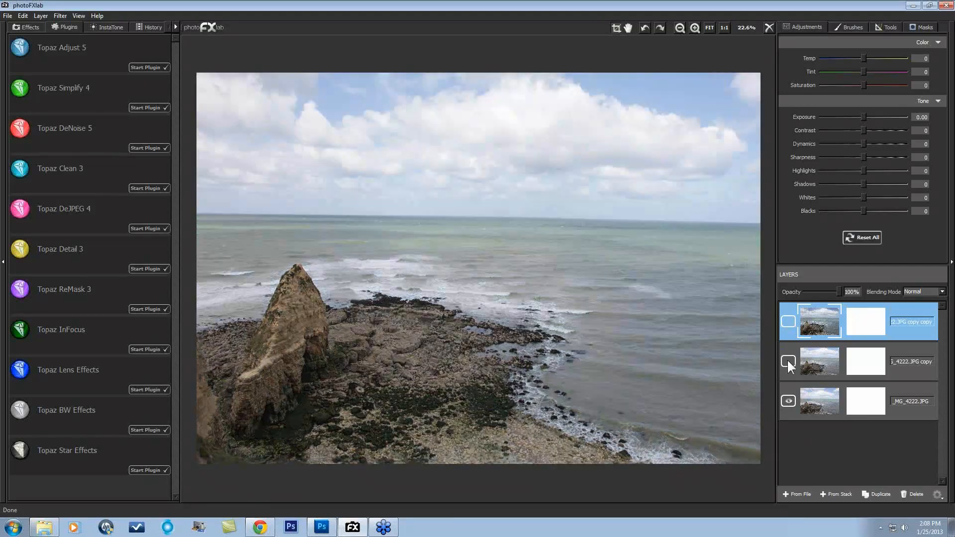
click(788, 361)
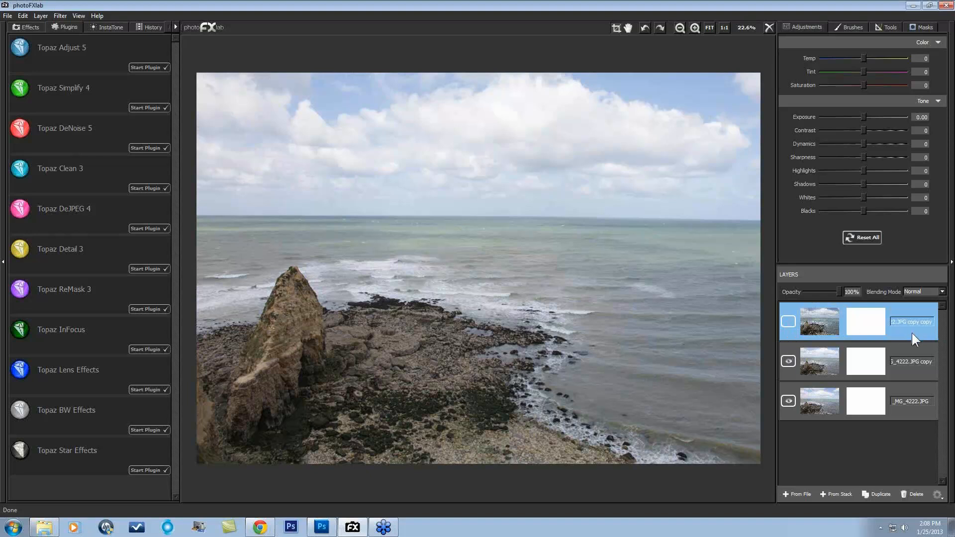
click(913, 493)
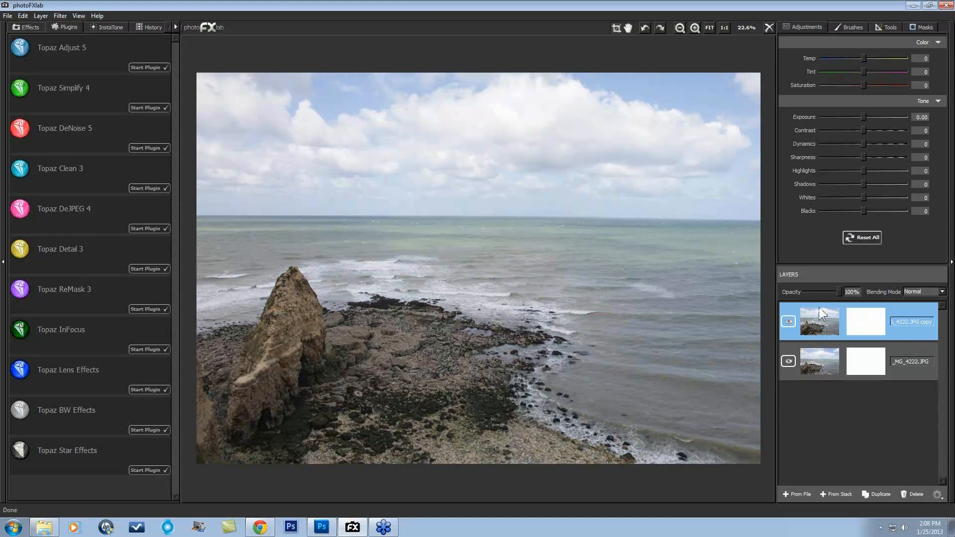
Compare the remaining copy layer with the original by hiding and showing it, and view its transform tools
click(789, 321)
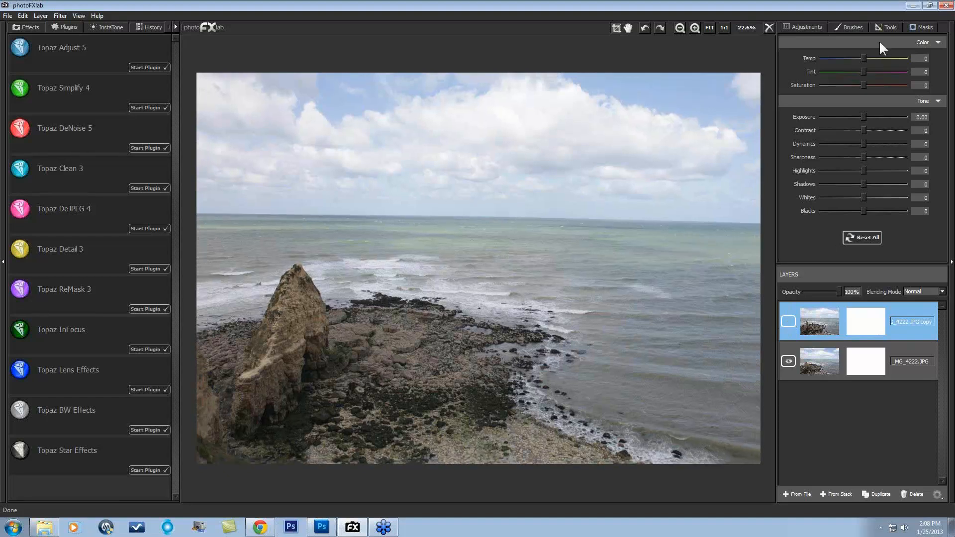
click(886, 27)
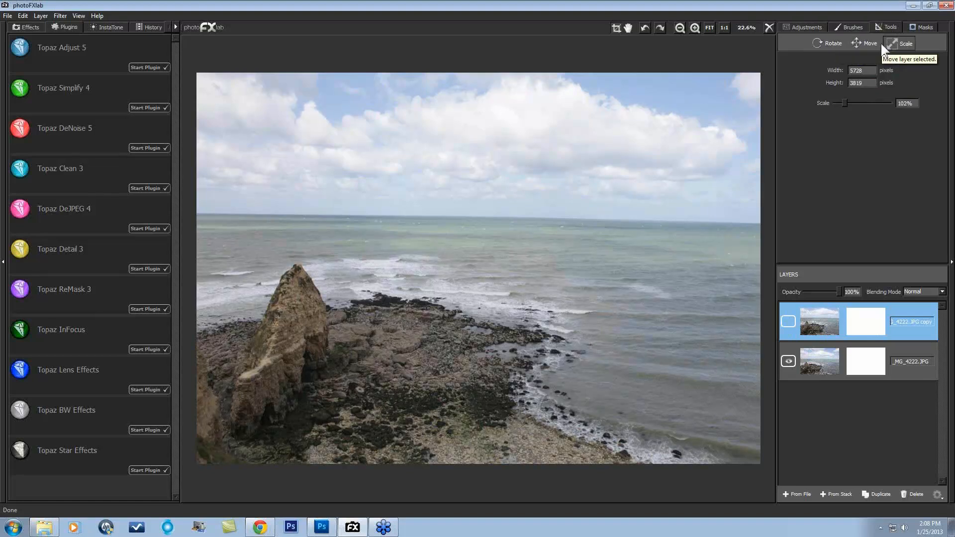
click(788, 321)
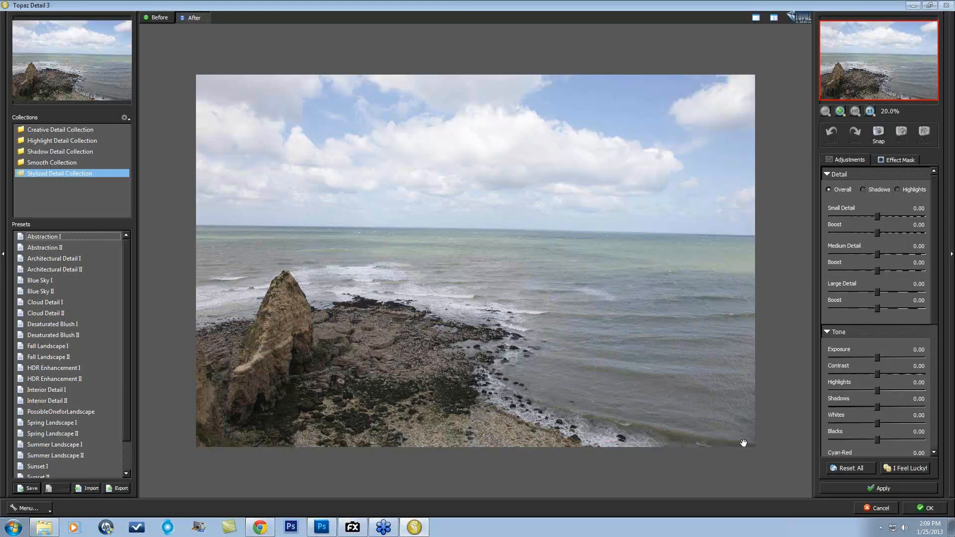
Reset all adjustments and try the Overall Detail Medium II preset from the Creative Detail Collection
click(843, 467)
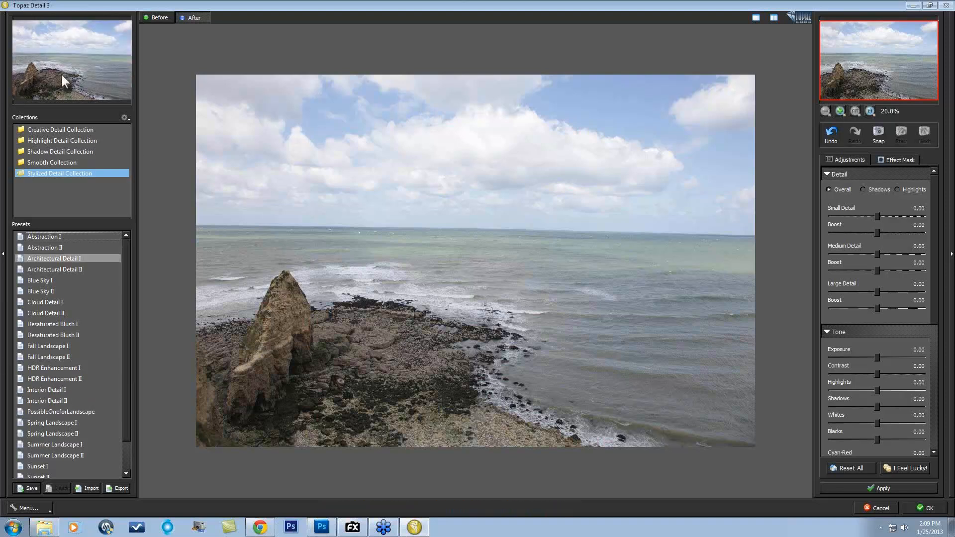
click(43, 130)
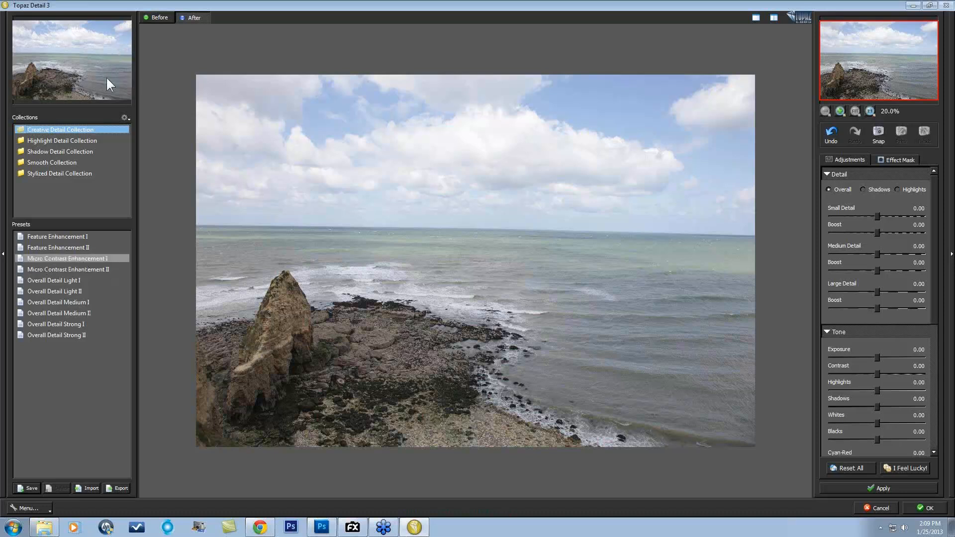
click(67, 313)
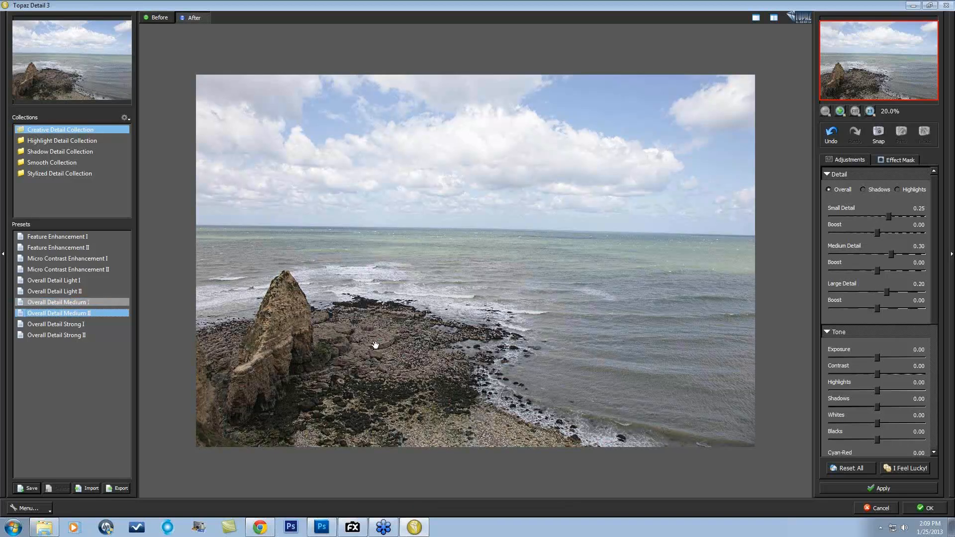
Try the Protect Highlights IV preset from the Highlight Detail Collection and Shadow Detail Strong I from the Shadow Detail Collection
click(49, 139)
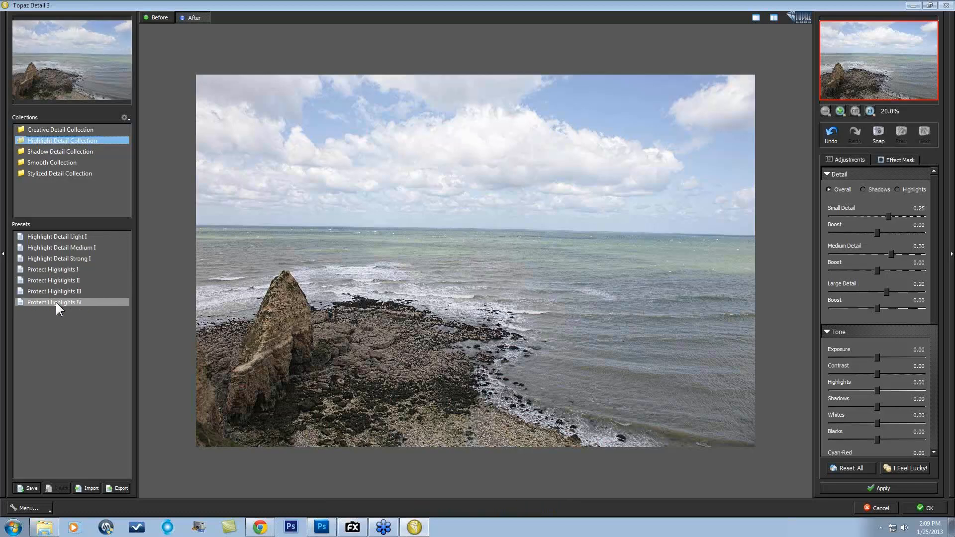
click(56, 303)
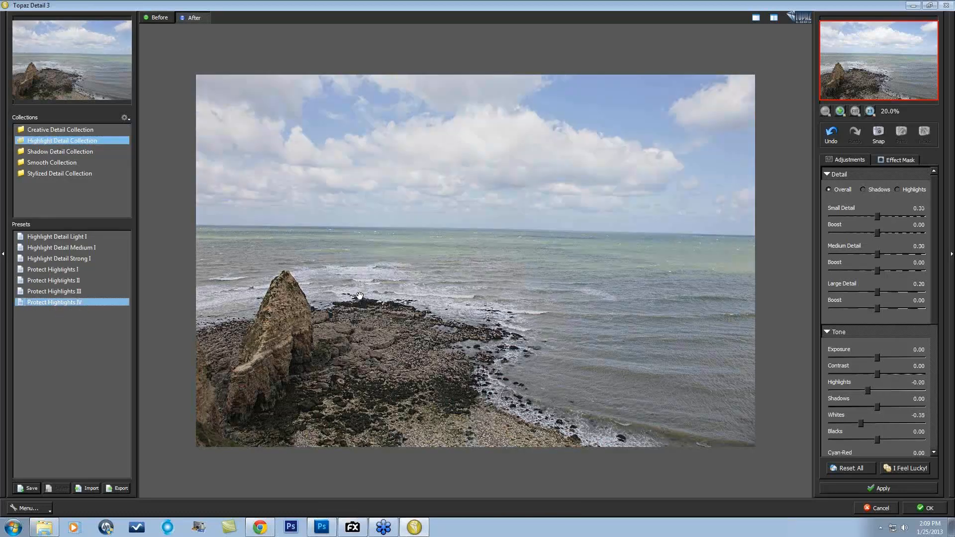
click(362, 295)
click(58, 152)
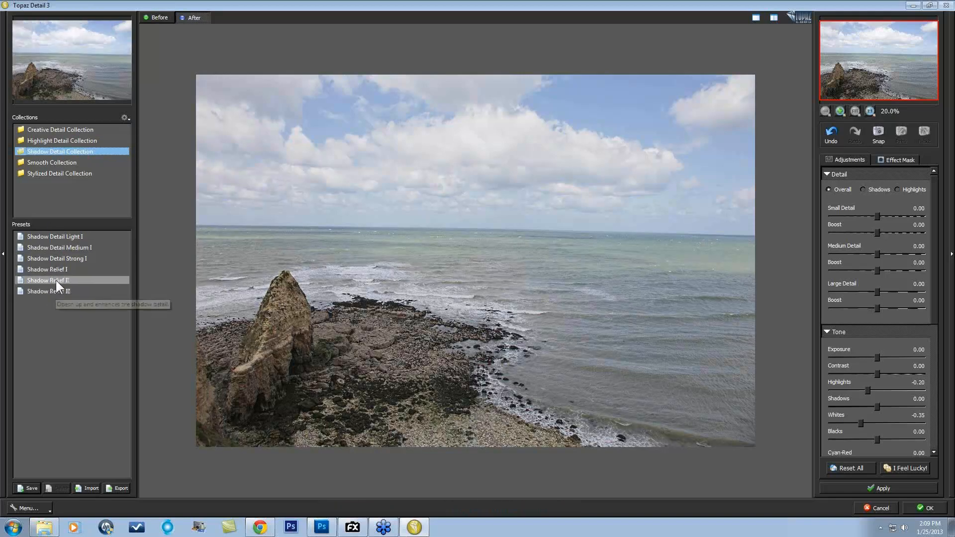
click(64, 258)
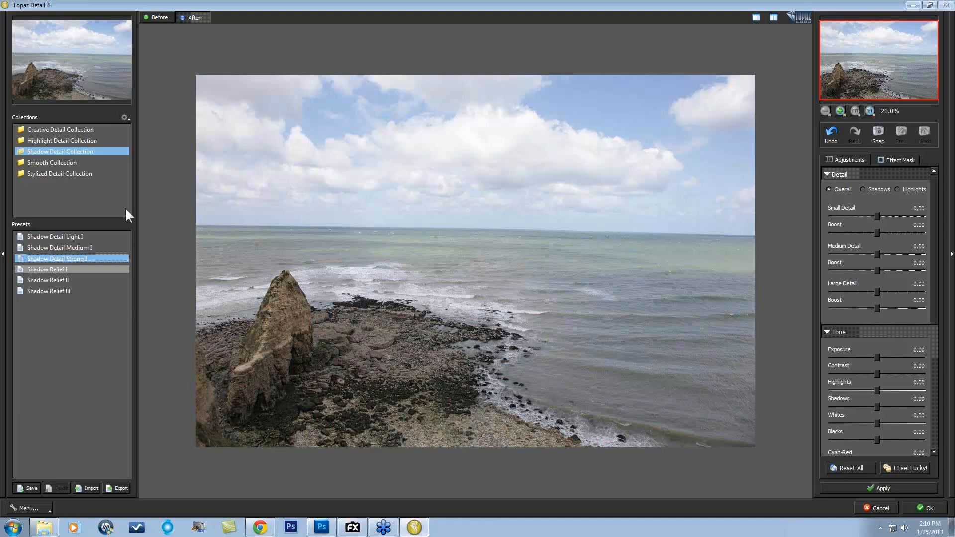
Browse the Smooth Collection and apply the Blue Sky I preset from the Stylized Detail Collection
click(63, 164)
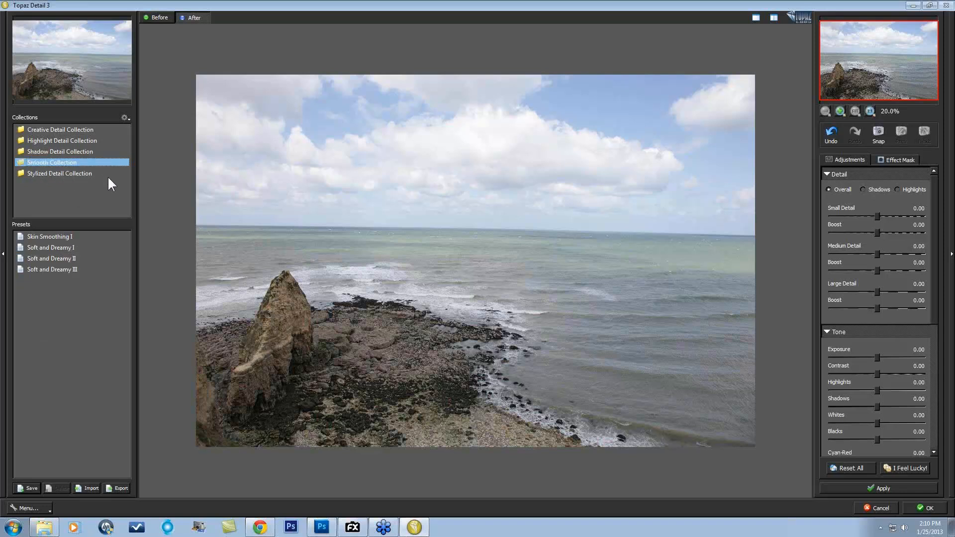
click(77, 173)
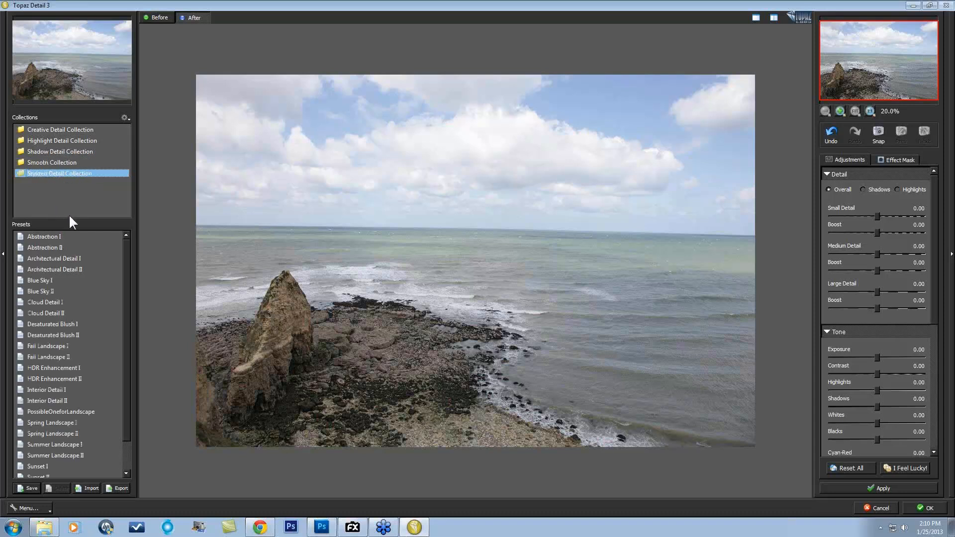
scroll(123, 246, down, 2)
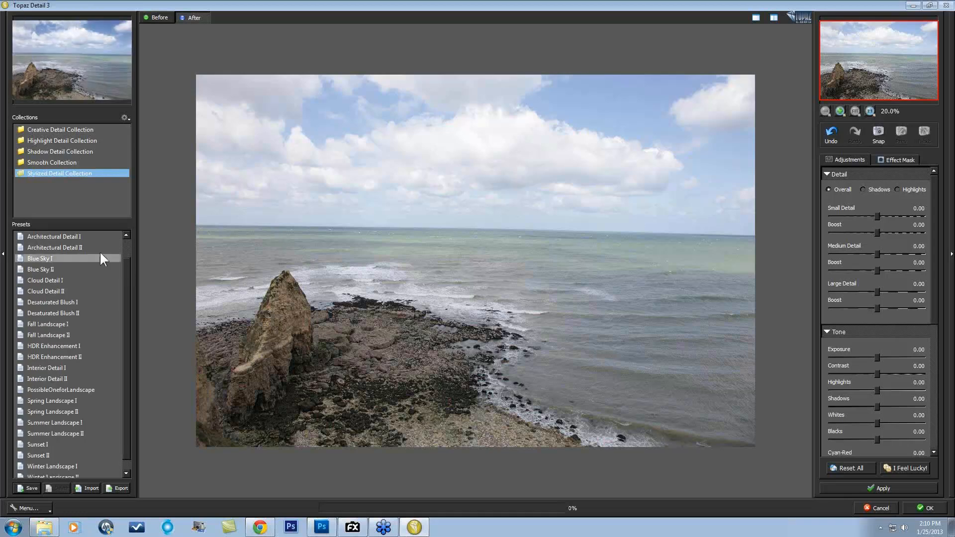
click(54, 258)
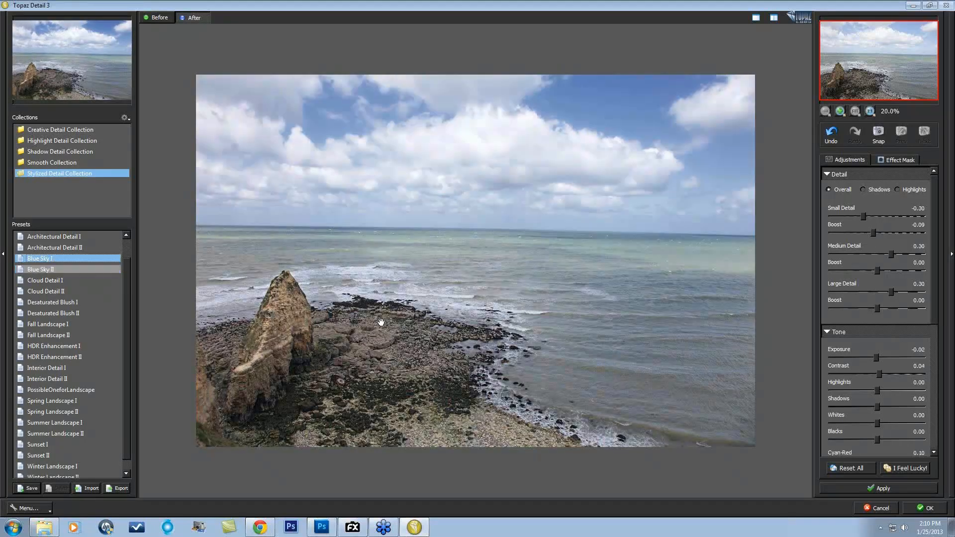
Compare the original with the Blue Sky I result using before/after toggling and the side-by-side view, and return to the single view
click(407, 330)
click(407, 331)
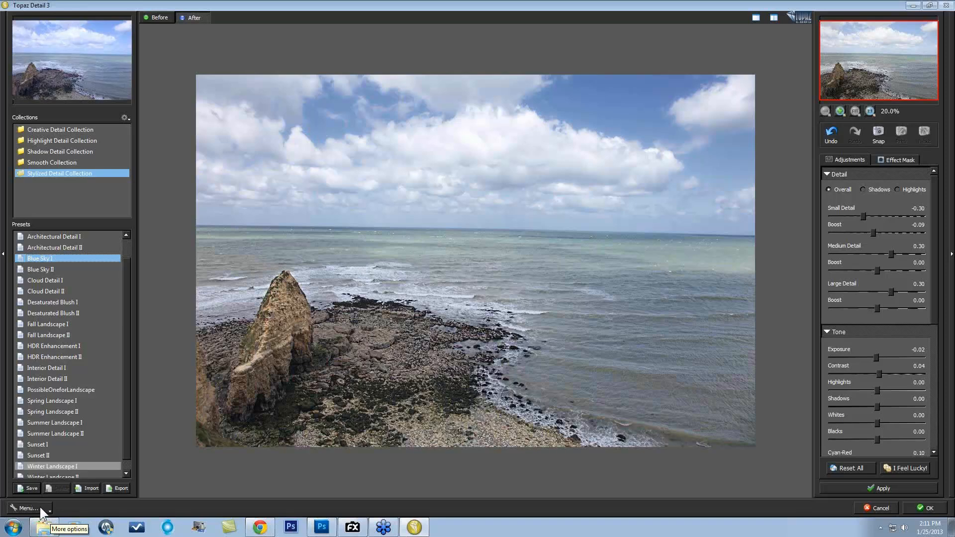
click(160, 19)
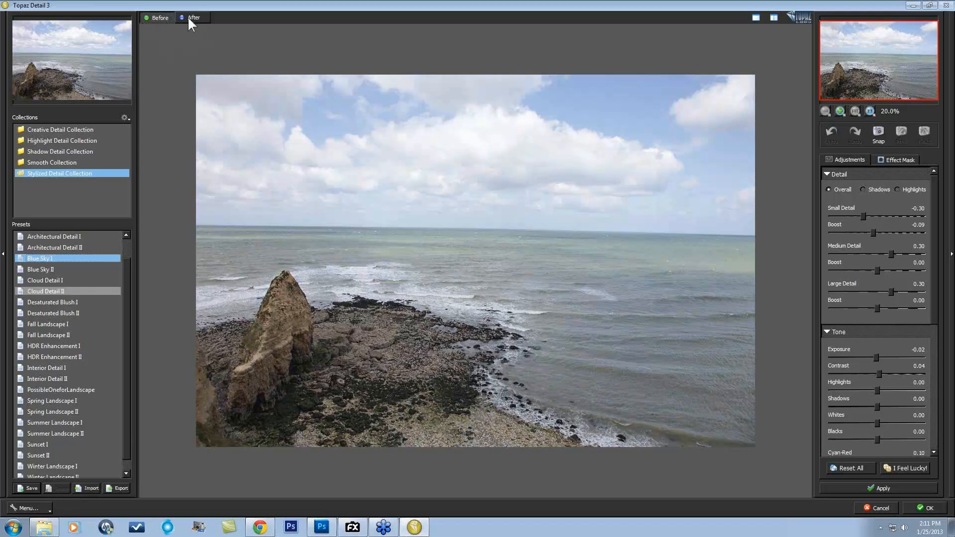
click(192, 19)
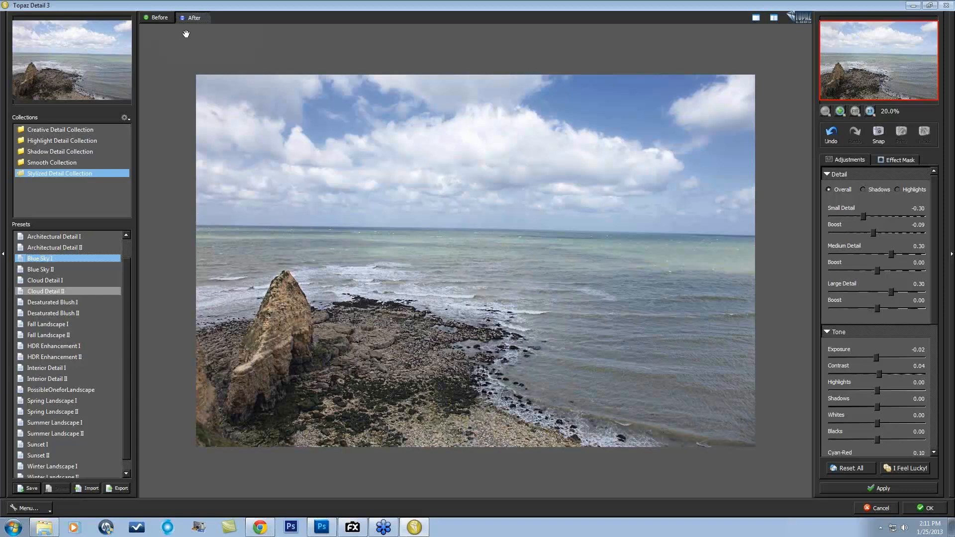
click(186, 34)
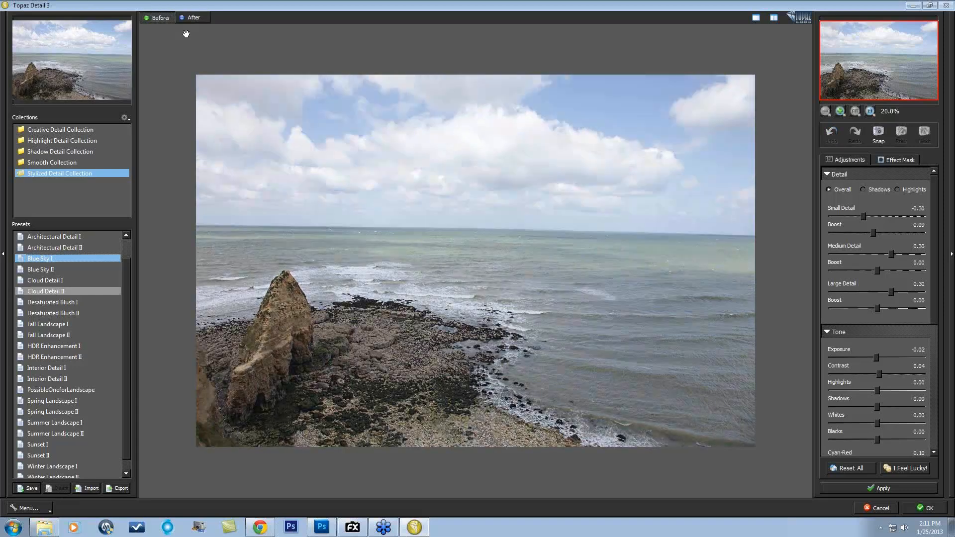
click(185, 34)
click(186, 33)
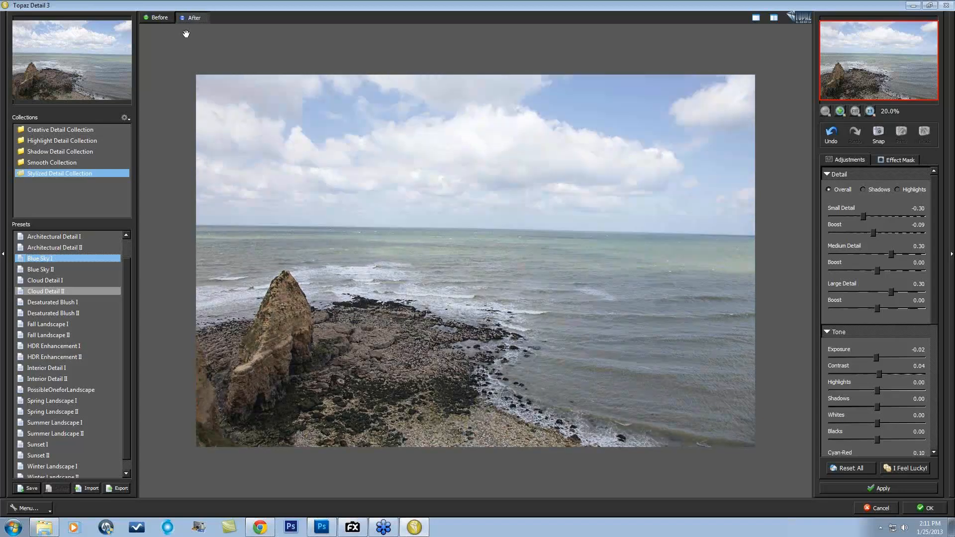
click(185, 33)
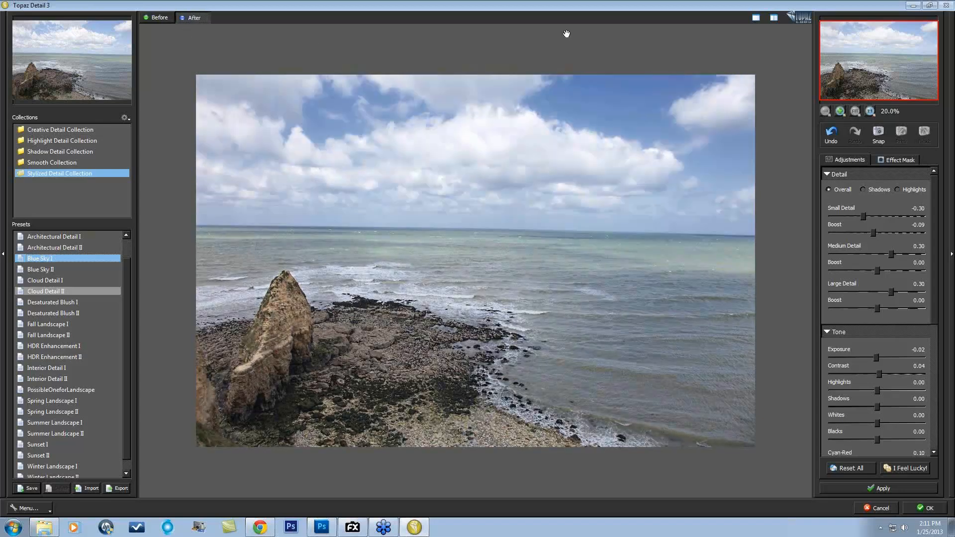
click(775, 19)
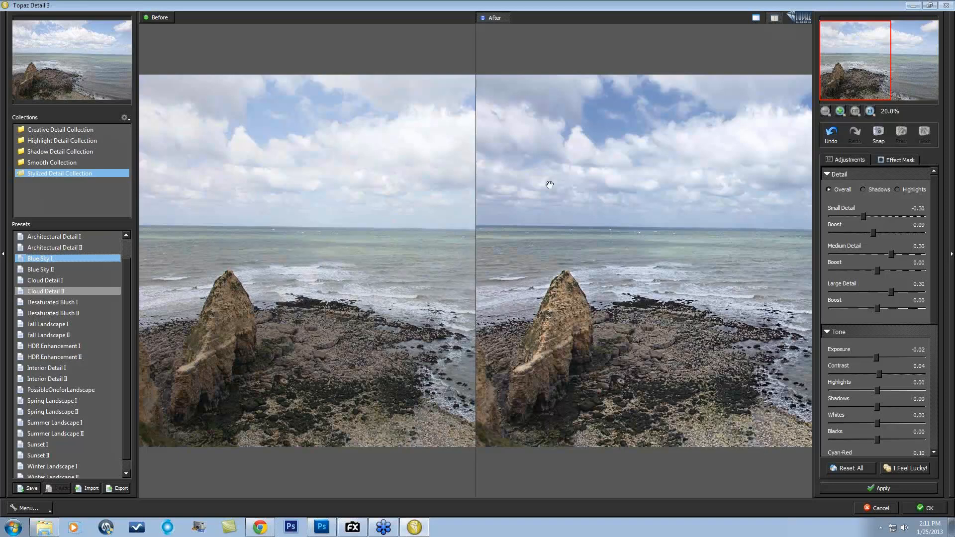
click(757, 17)
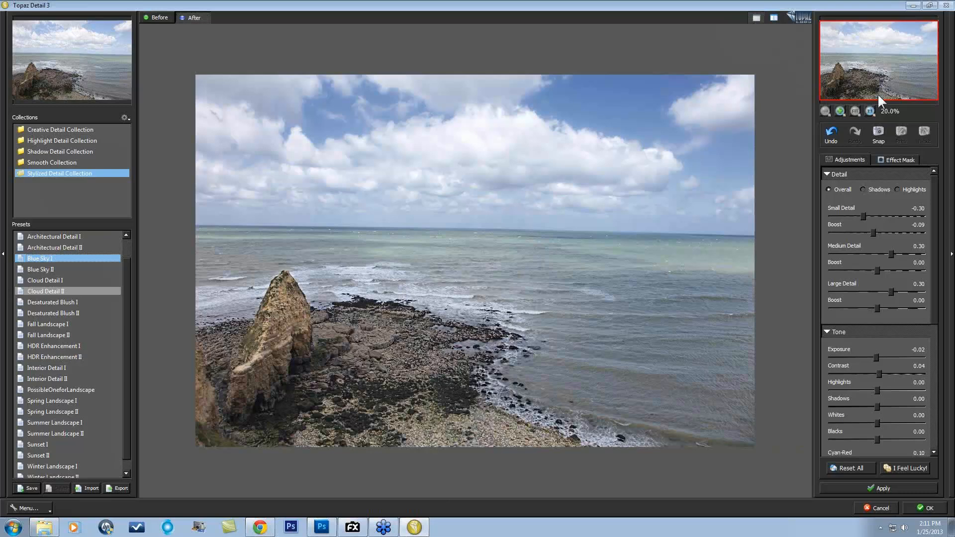
Examine the result at several magnifications, including the rock pinnacle at 100%, and return to the fitted view
click(840, 110)
click(840, 110)
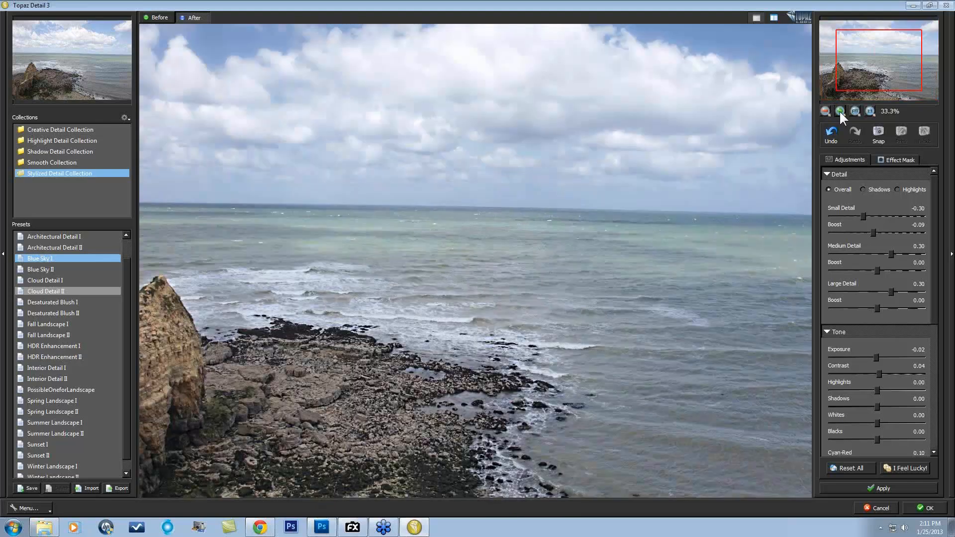
click(840, 111)
click(824, 110)
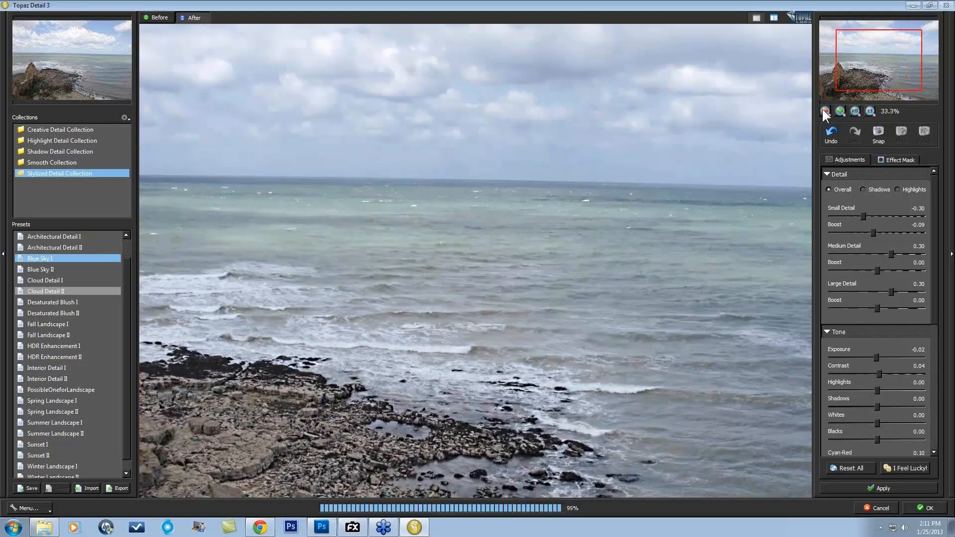
click(823, 111)
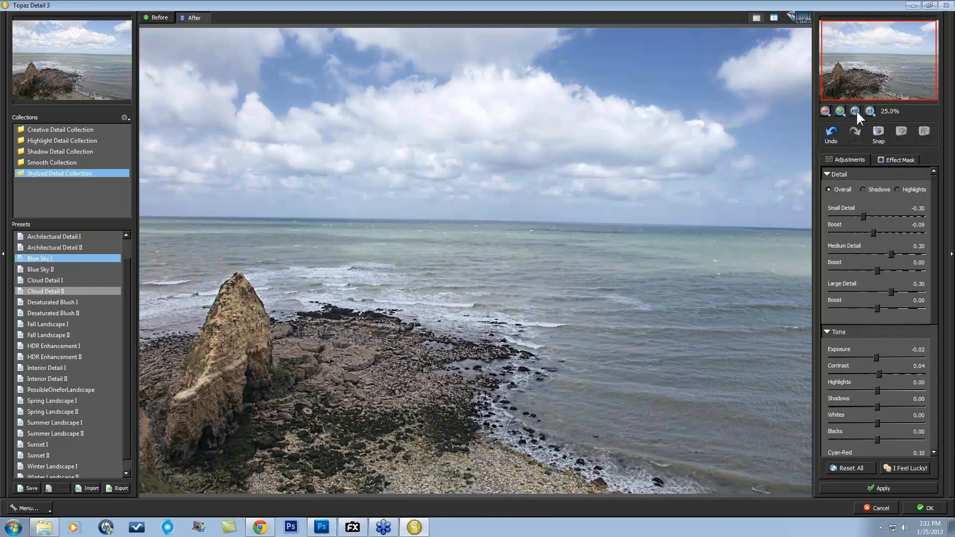
click(856, 111)
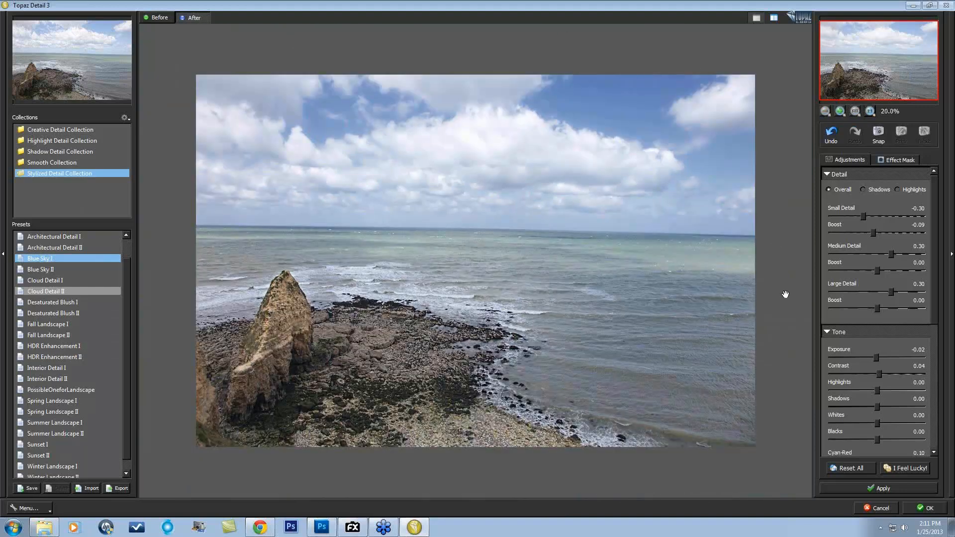
click(870, 110)
drag(881, 63, 842, 73)
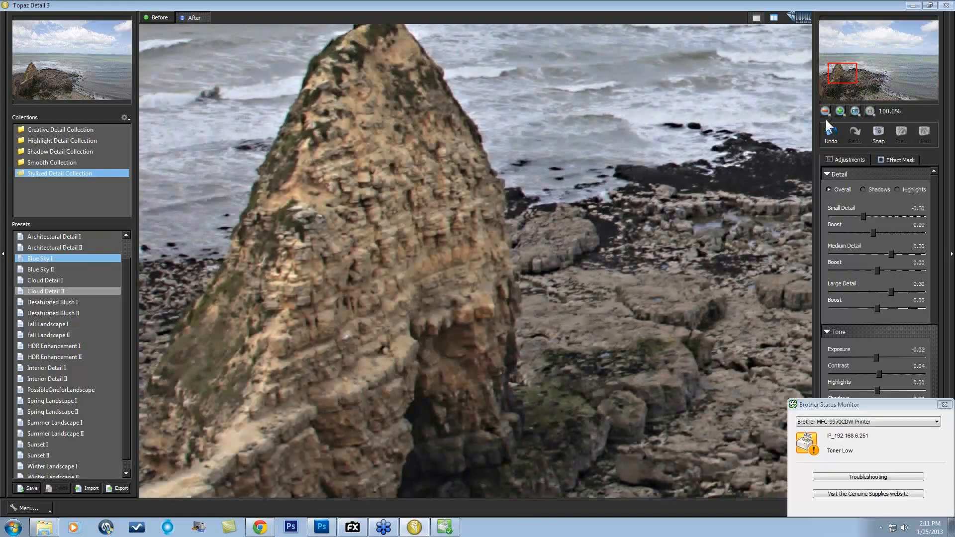
click(855, 110)
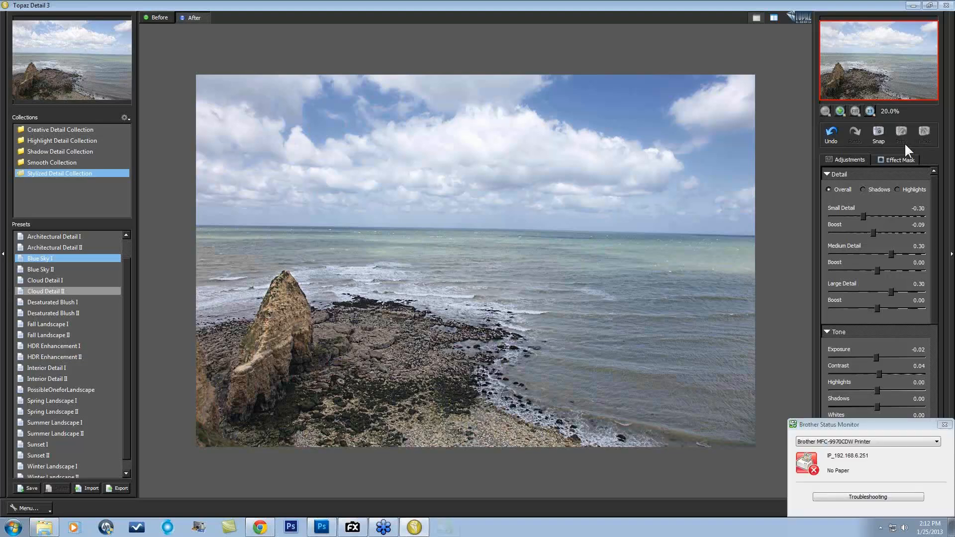
Dismiss the printer status notification and collapse the Detail, Tone, Color and Deblur adjustment sections
click(945, 424)
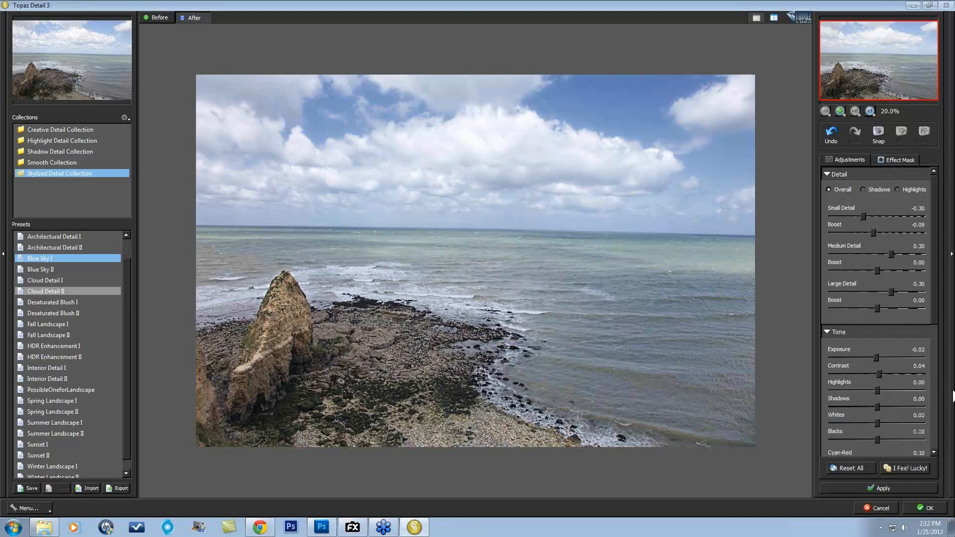
click(828, 170)
click(827, 190)
click(827, 203)
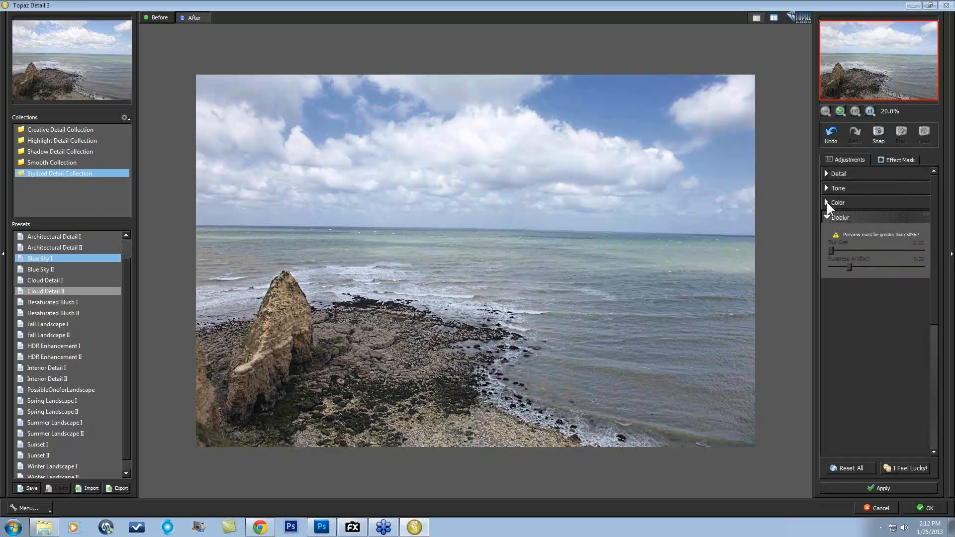
click(826, 216)
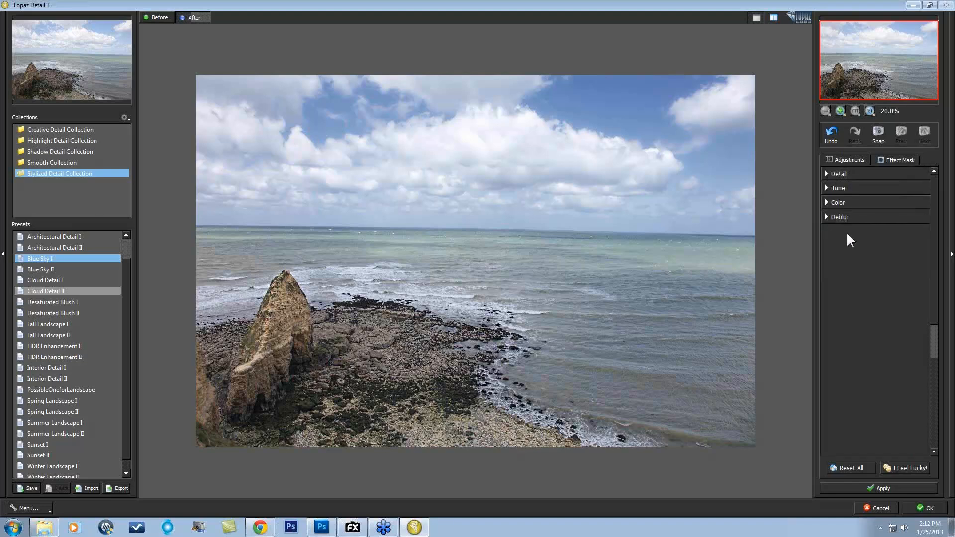
Examine the Detail and Tone sliders, collapse both sections, and look over the Effect Mask controls before returning to the adjustments
click(825, 174)
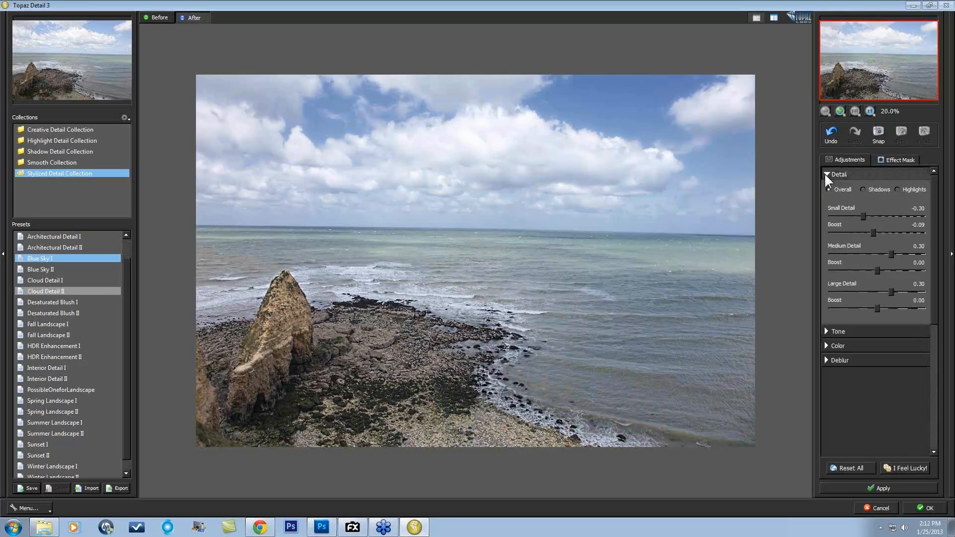
click(825, 331)
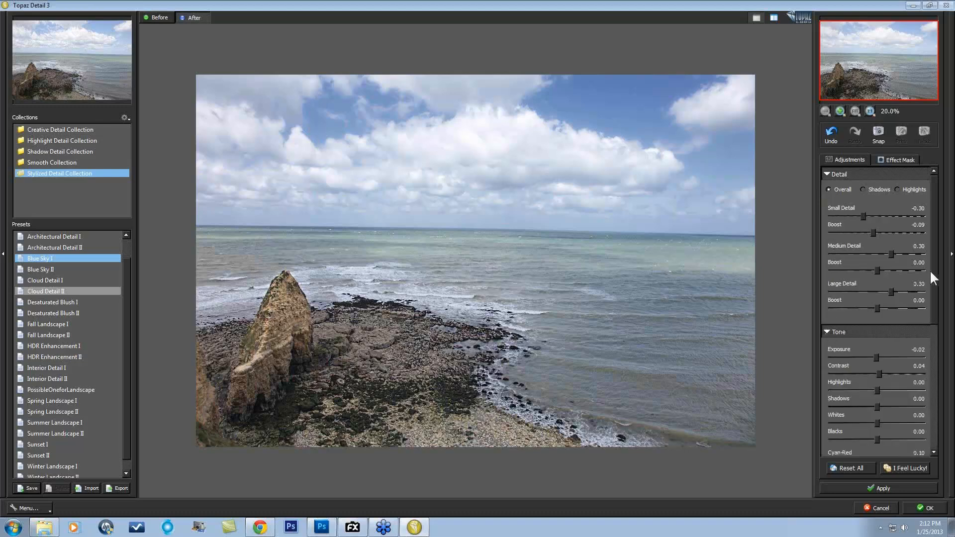
scroll(930, 273, down, 5)
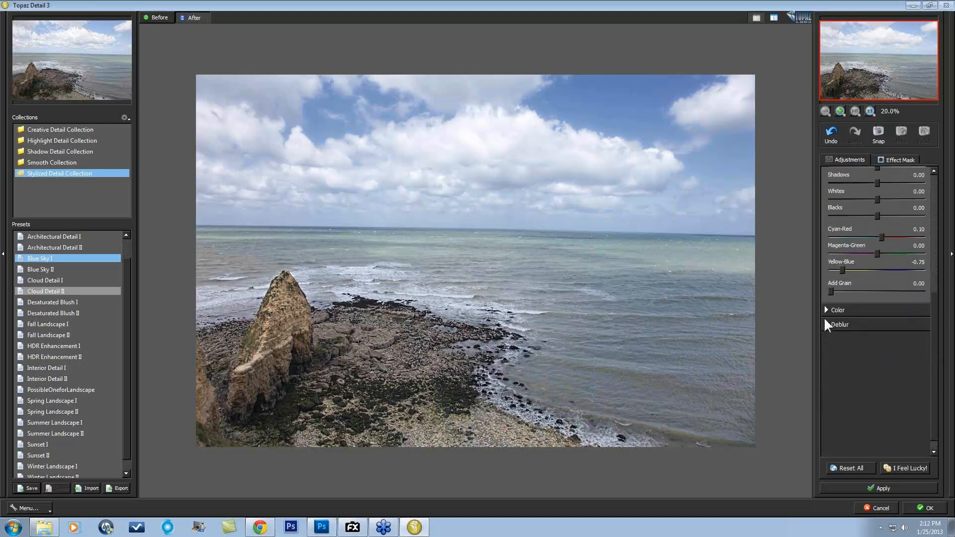
scroll(939, 338, up, 5)
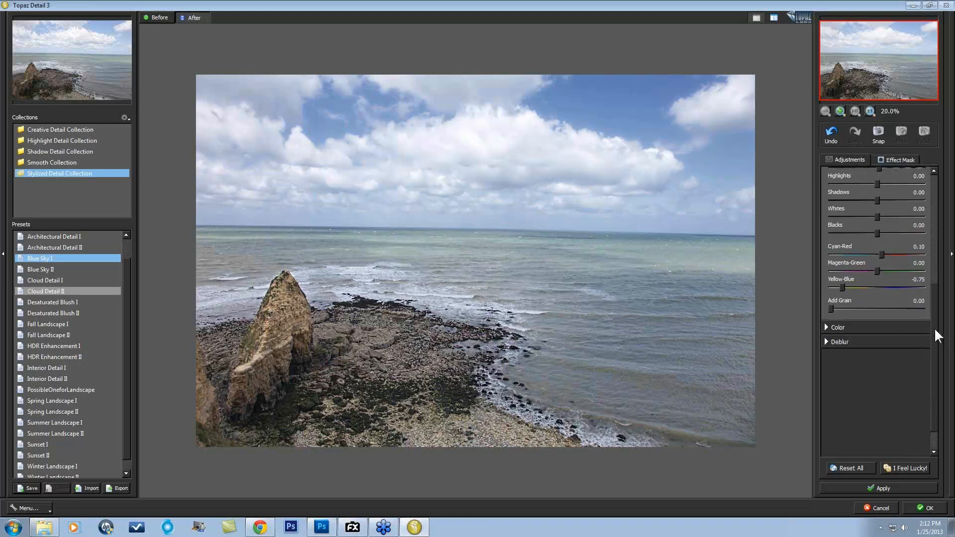
scroll(944, 301, up, 2)
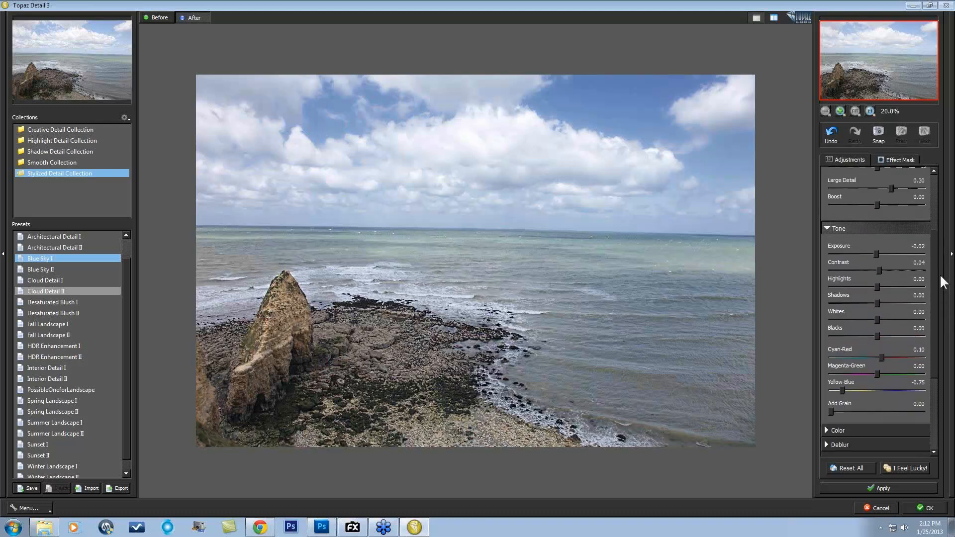
click(826, 244)
scroll(932, 234, up, 2)
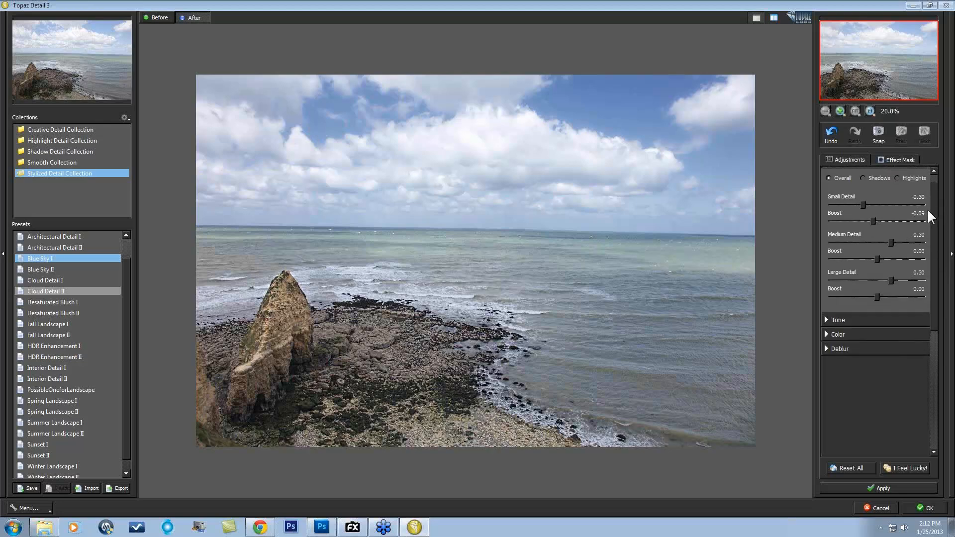
scroll(931, 217, up, 2)
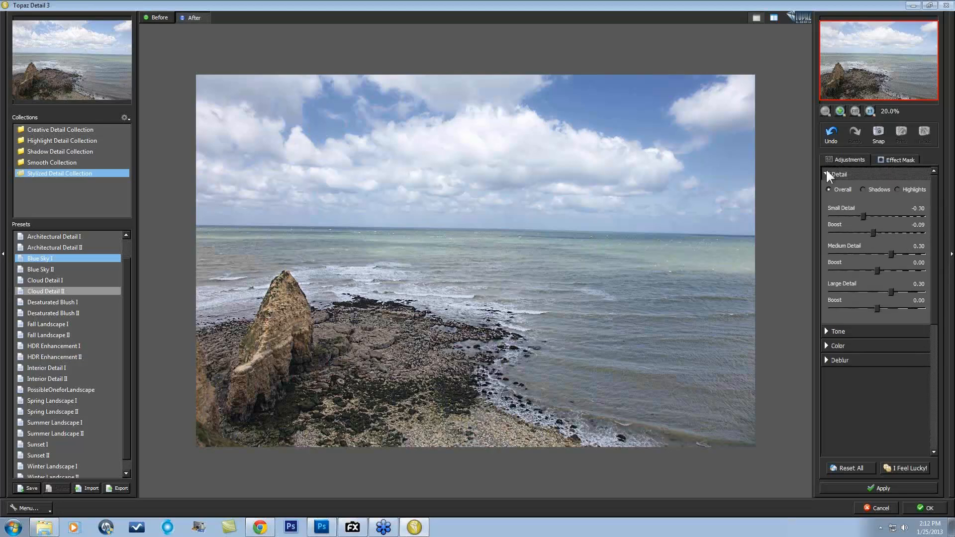
click(827, 174)
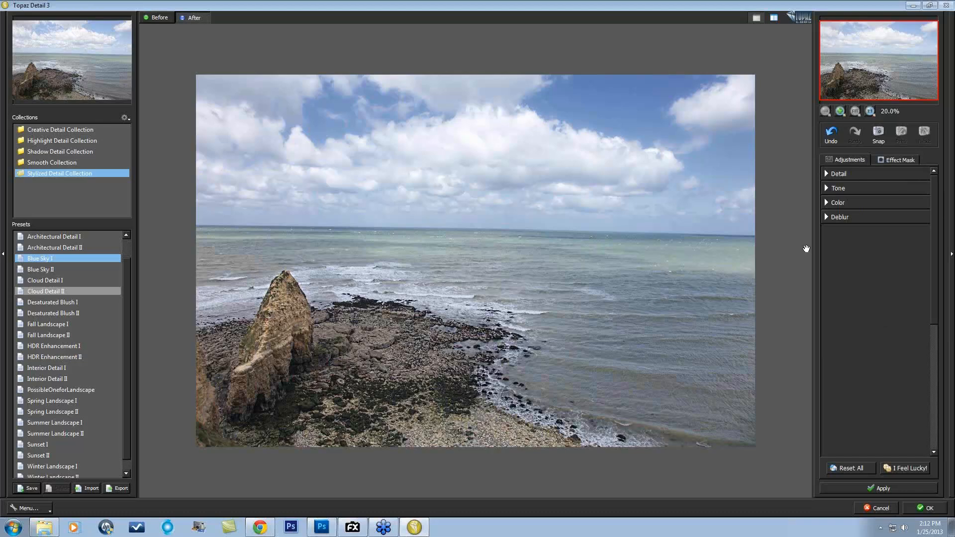
click(894, 156)
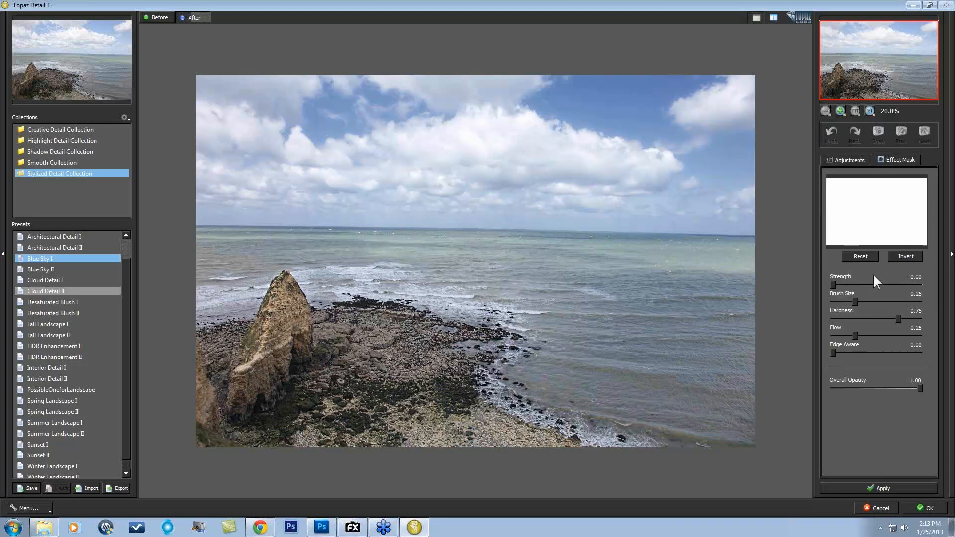
click(844, 159)
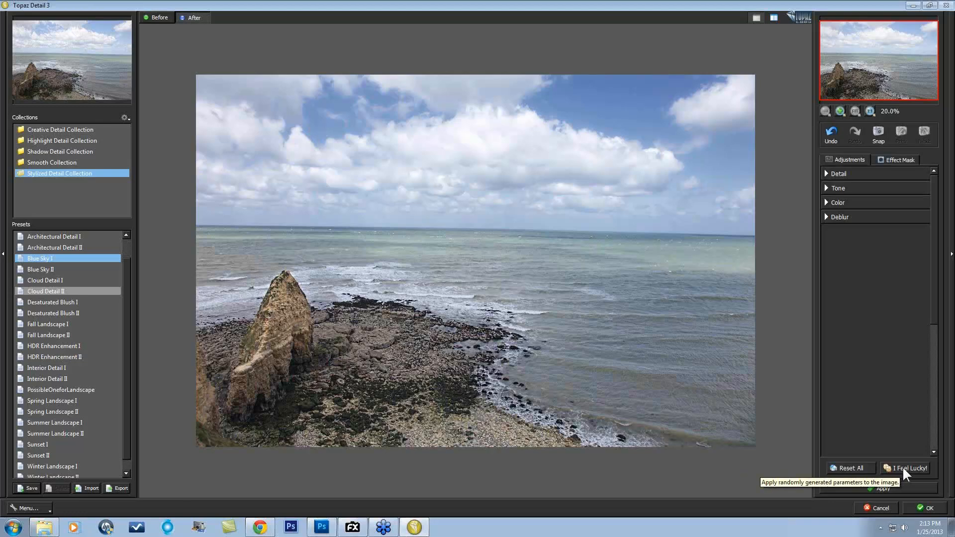
Reset all adjustments to their defaults with the Detail section open, and collapse that section
click(825, 173)
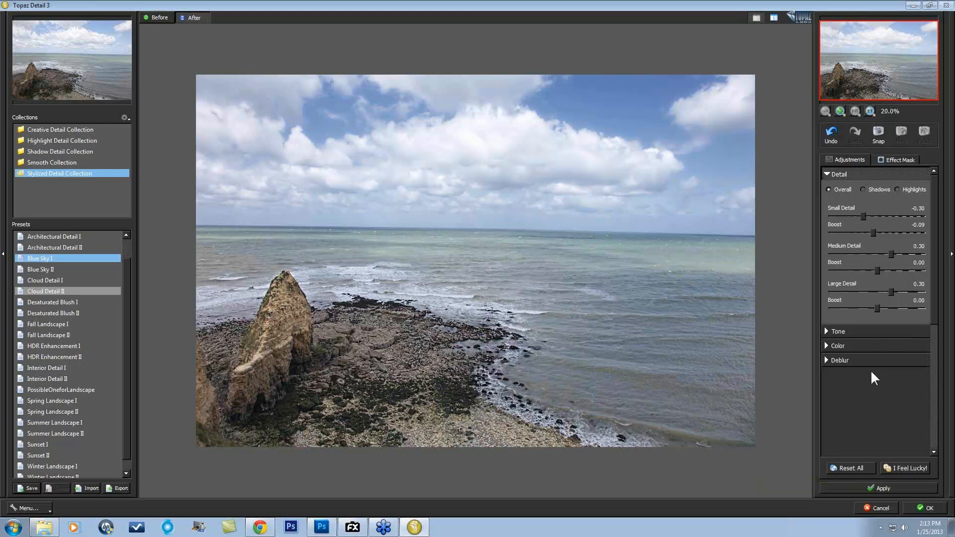
click(852, 470)
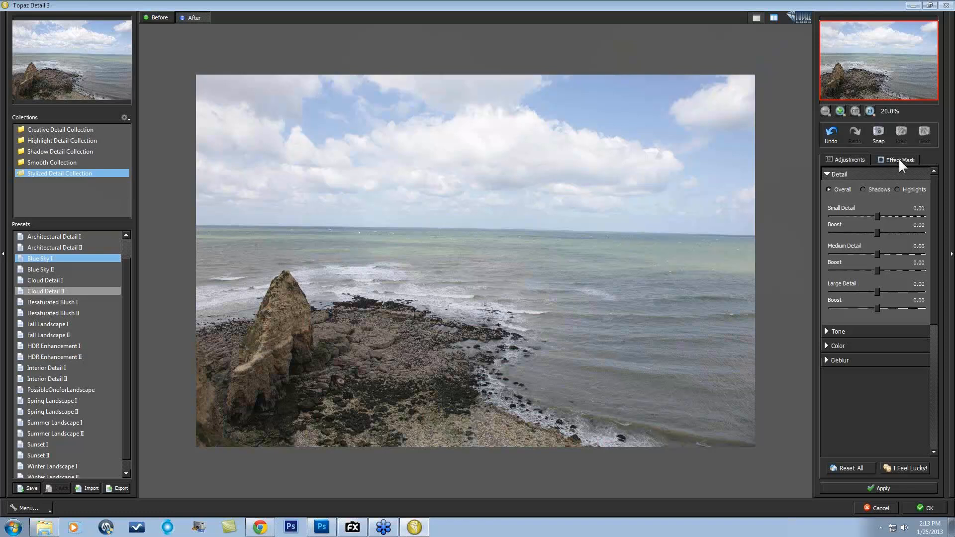
mouse_move(863, 250)
mouse_move(829, 175)
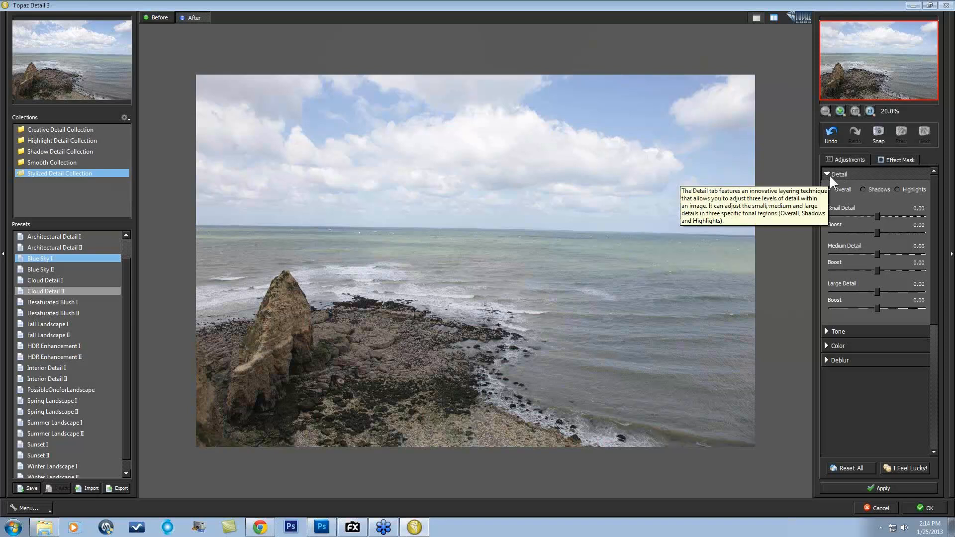
click(828, 175)
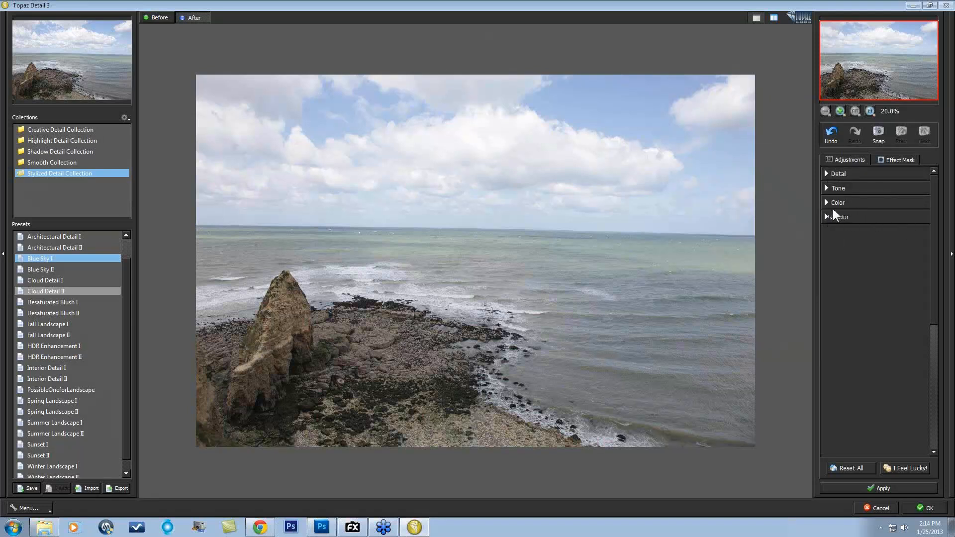
mouse_move(832, 206)
View the rock pinnacle at 100% and try a Deblur Blur Size of 2.00, reducing it to 0.75
click(870, 109)
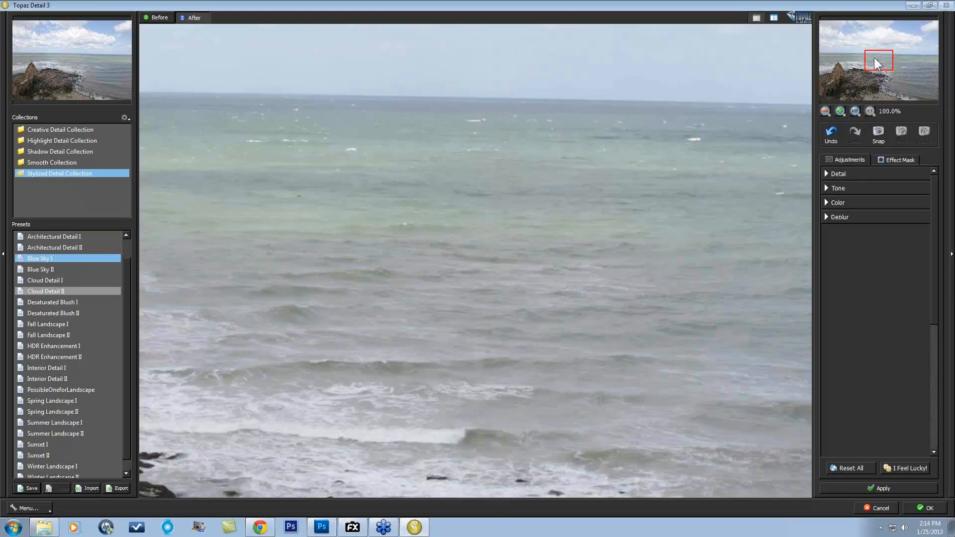
drag(872, 58, 841, 65)
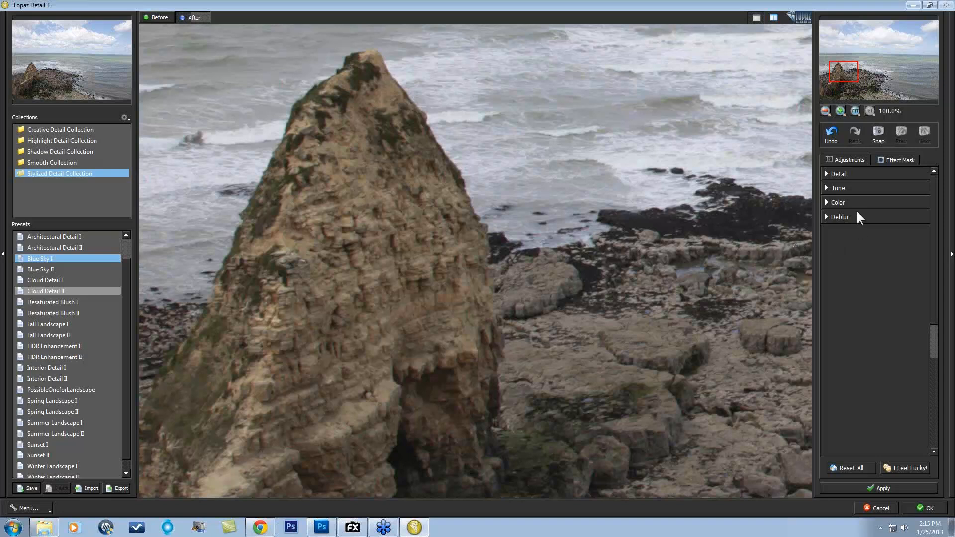
click(827, 218)
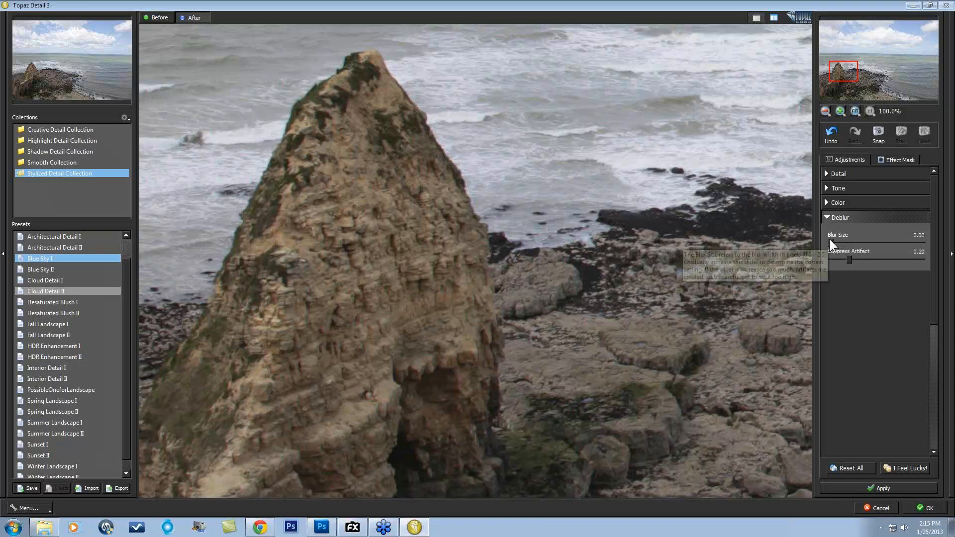
mouse_move(831, 243)
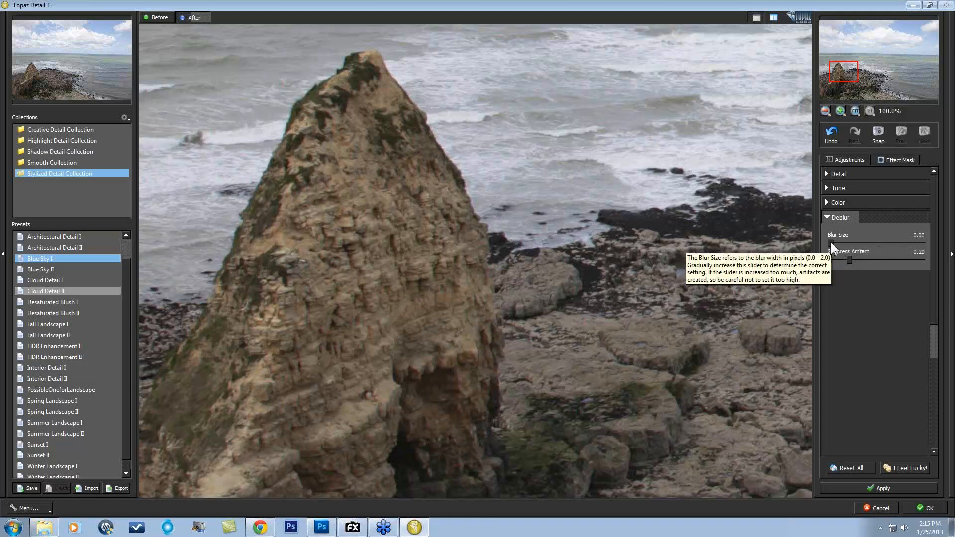
drag(832, 244, 924, 238)
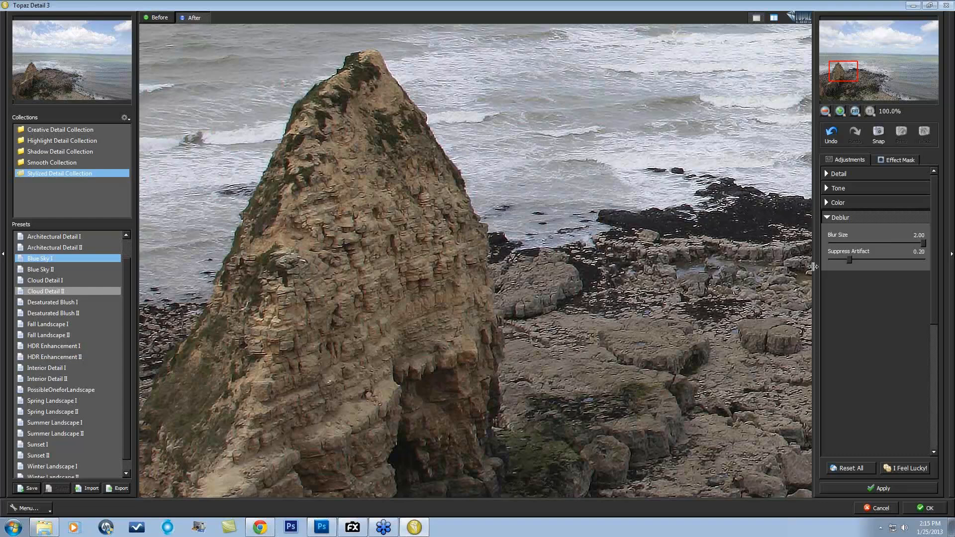
drag(920, 240, 866, 241)
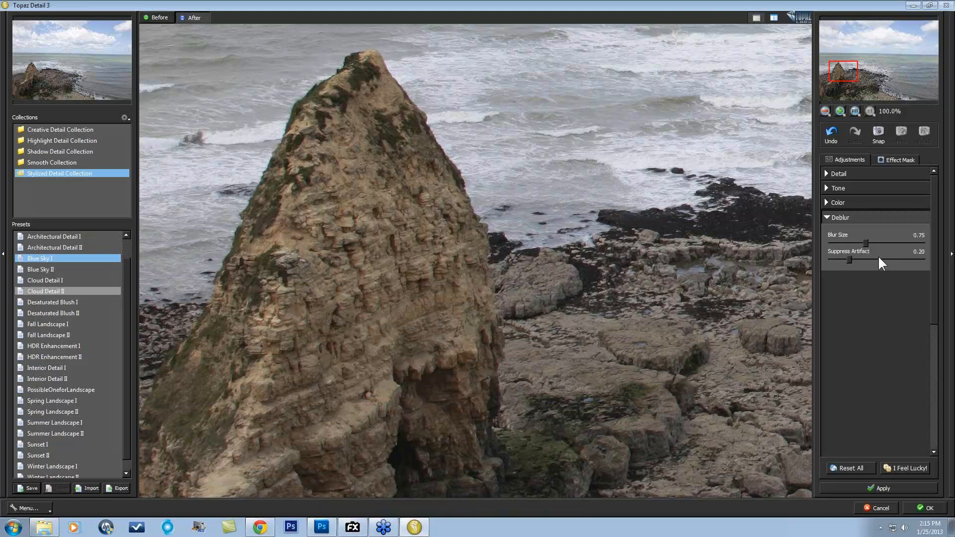
Set Deblur's Suppress Artifact to 0.57 and Blur Size to 1.08, and compare the rock pinnacle with the original
click(882, 257)
click(513, 246)
click(881, 243)
key(space)
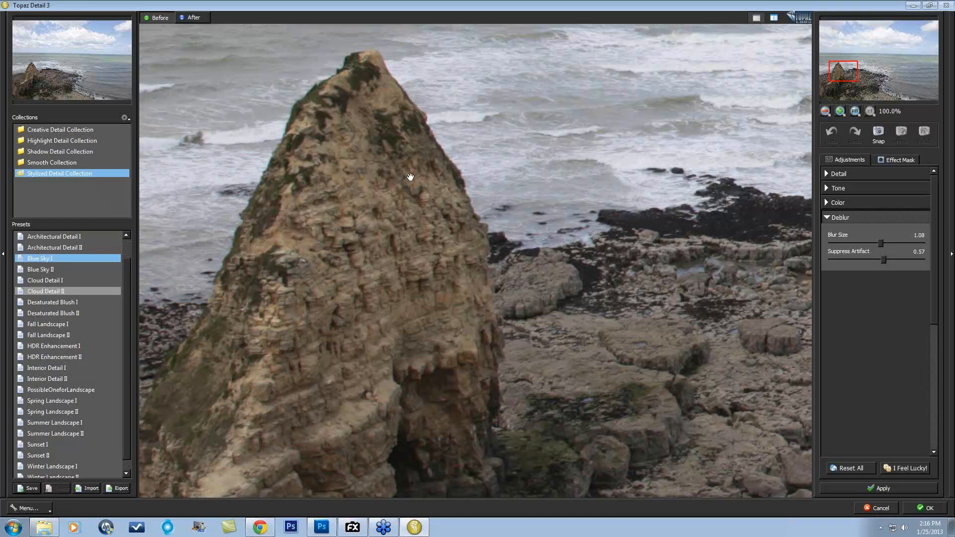
key(space)
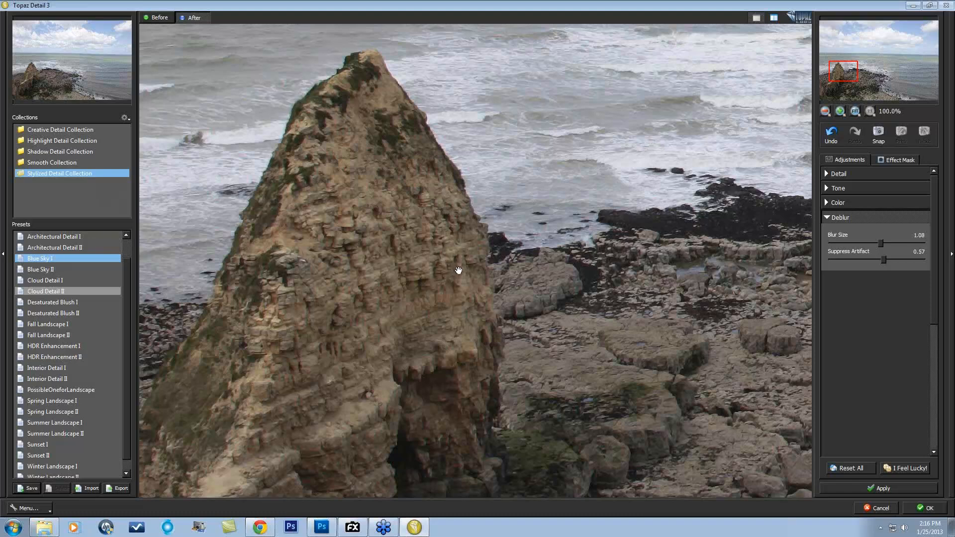
key(space)
click(827, 217)
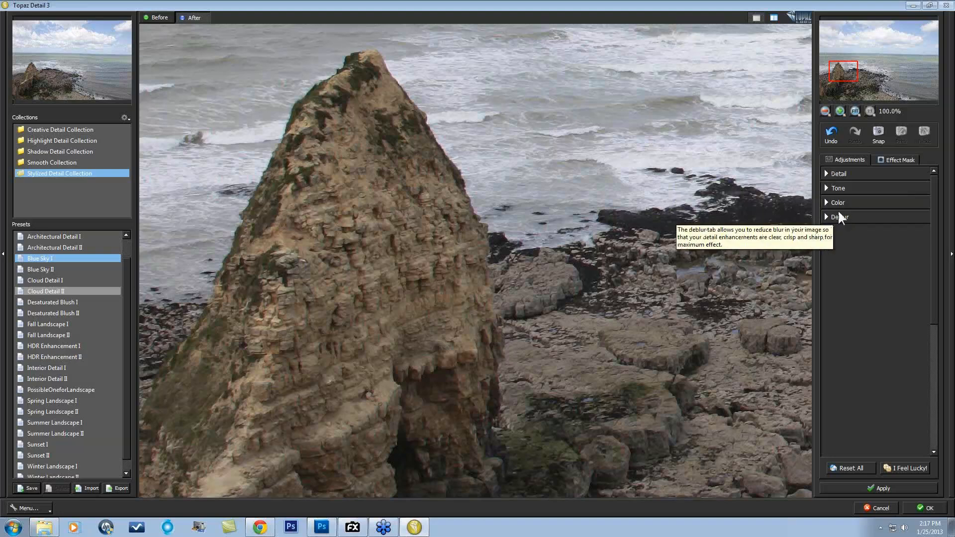
Raise the overall Small Detail to 0.34 and compare the pinnacle and rocky shore with the original at 50%
click(826, 172)
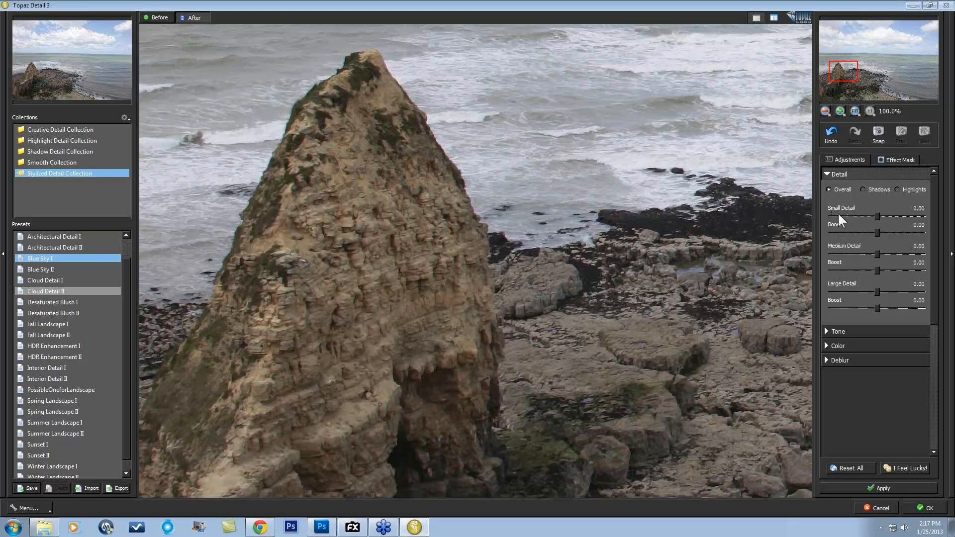
mouse_move(837, 215)
click(825, 110)
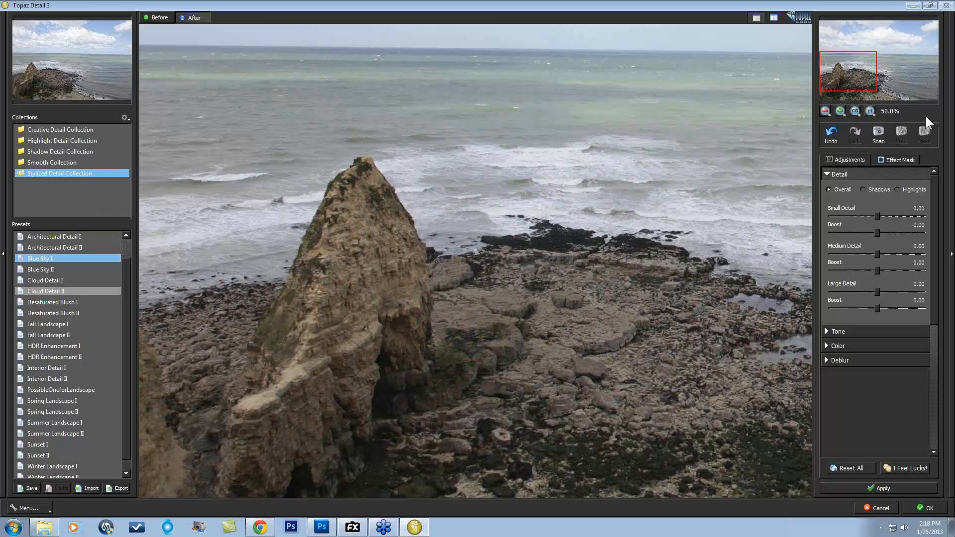
drag(864, 73, 867, 90)
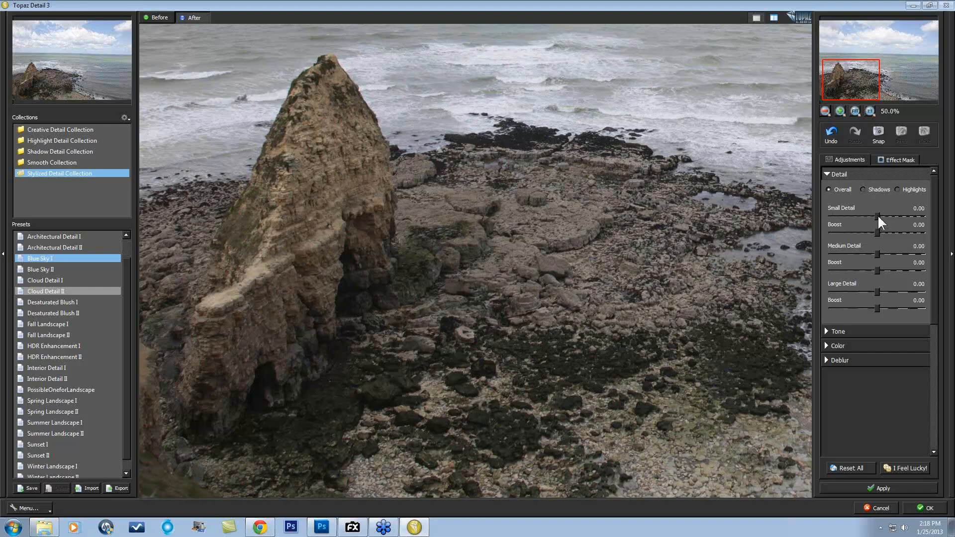
drag(878, 218, 892, 219)
key(space)
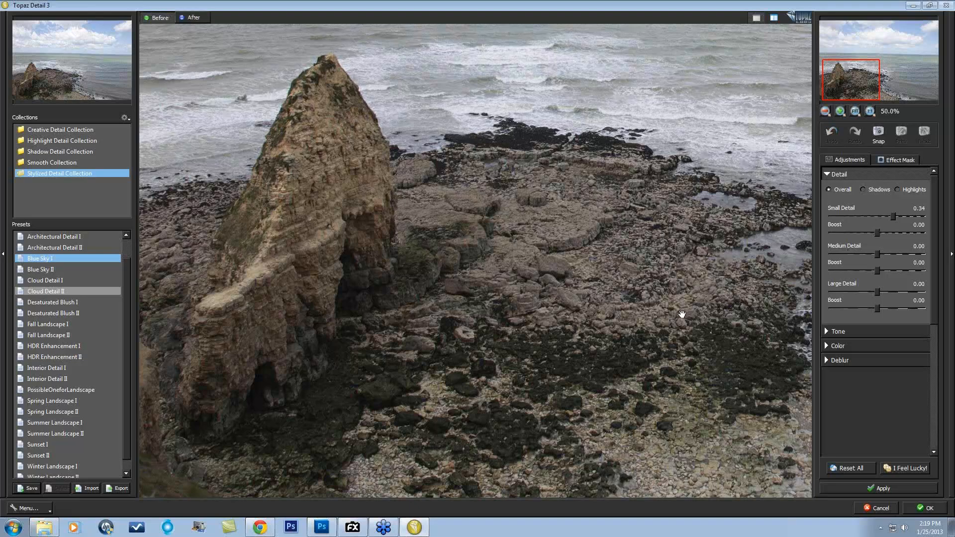
key(space)
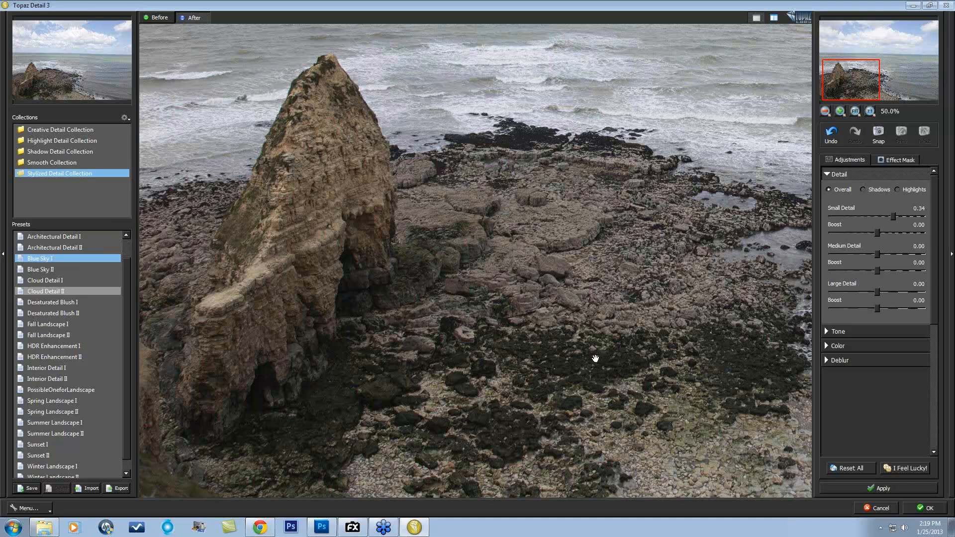
key(space)
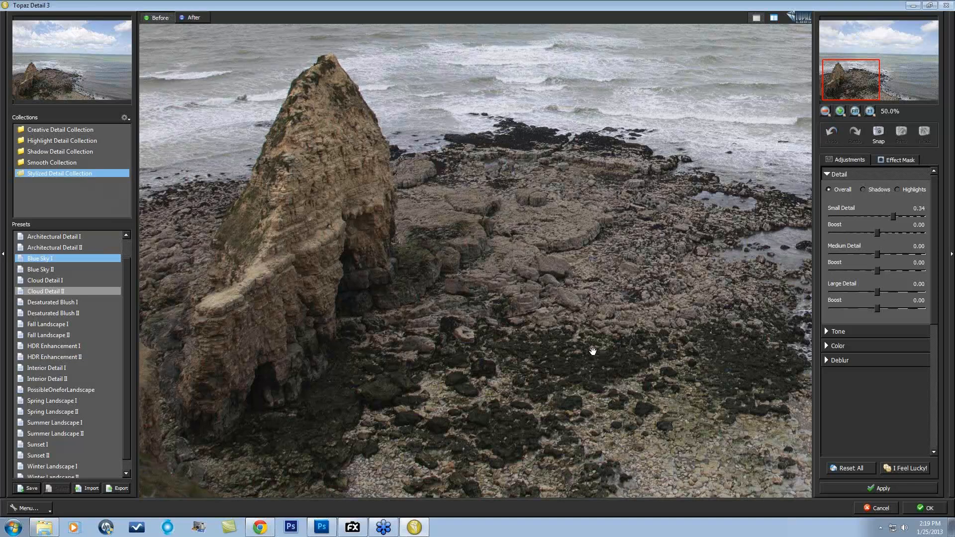
key(space)
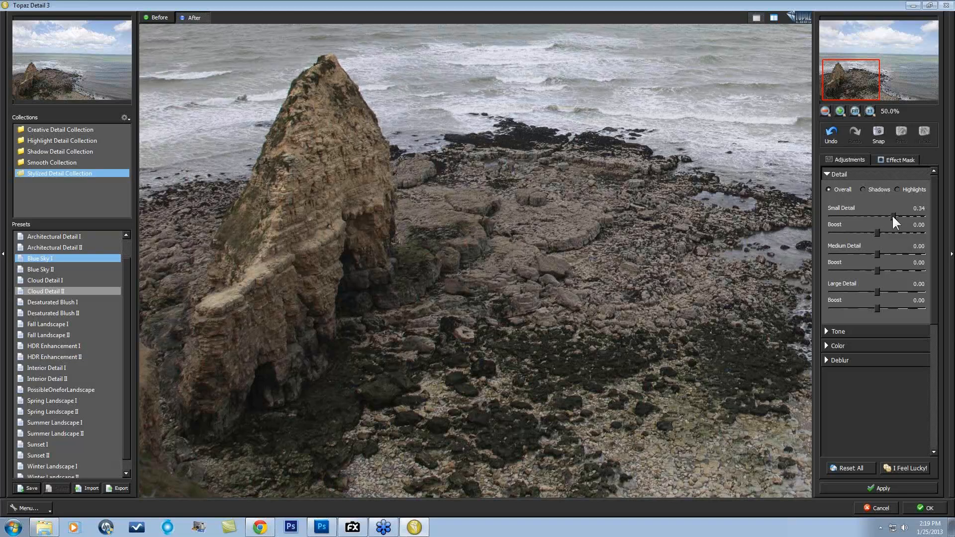
Try an overall Small Detail of 0.75, compare it with the original, and settle on 0.26
drag(893, 214, 912, 215)
click(377, 248)
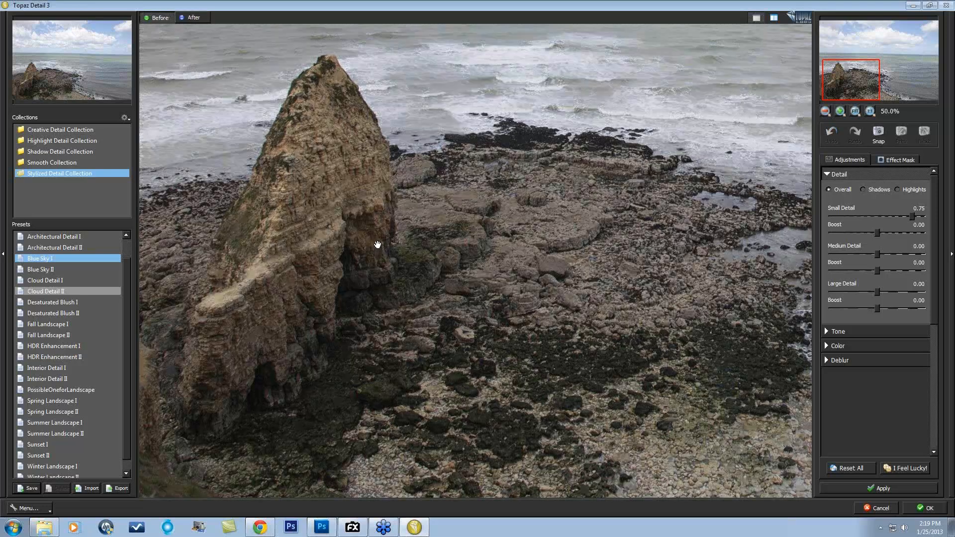
key(space)
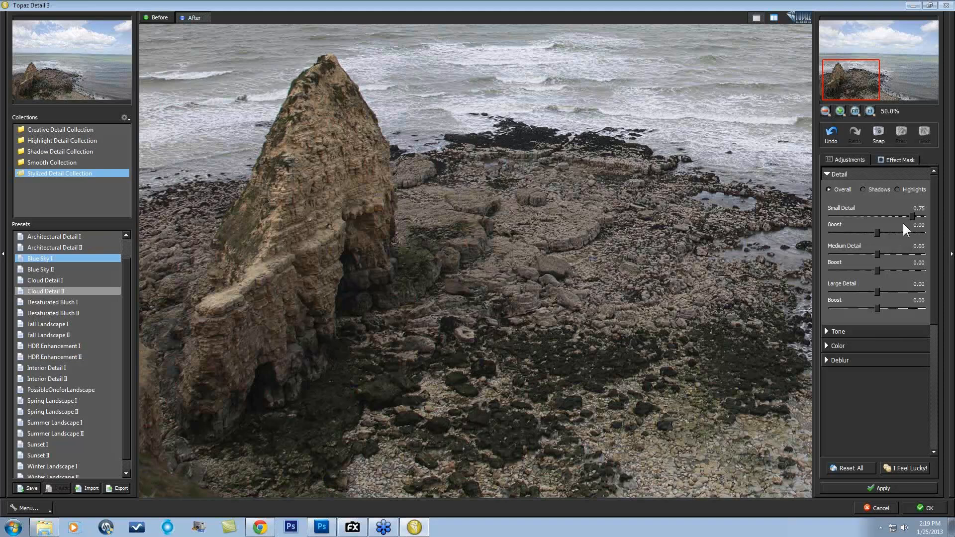
drag(909, 217, 889, 217)
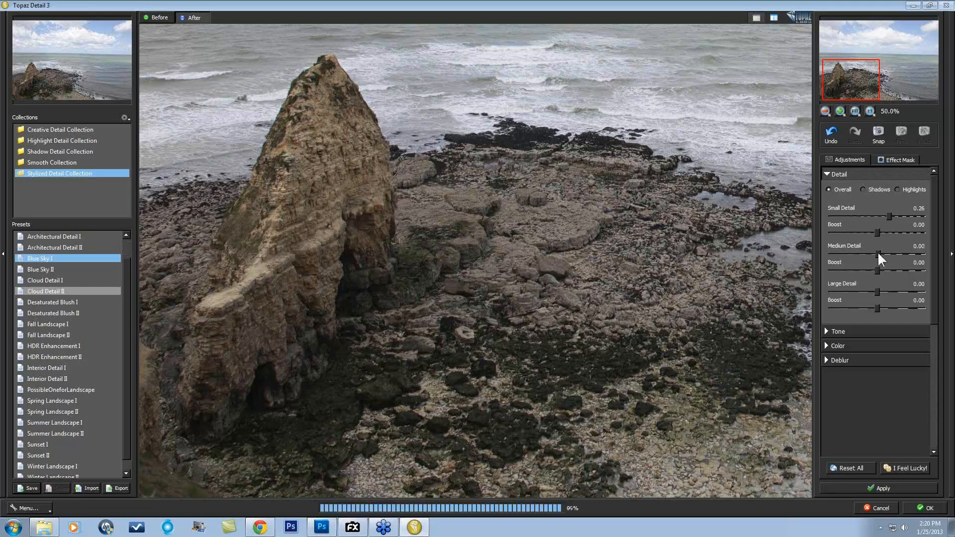
Try an overall Medium Detail of 0.33 and a higher strength, and settle on 0.15
drag(877, 251, 892, 252)
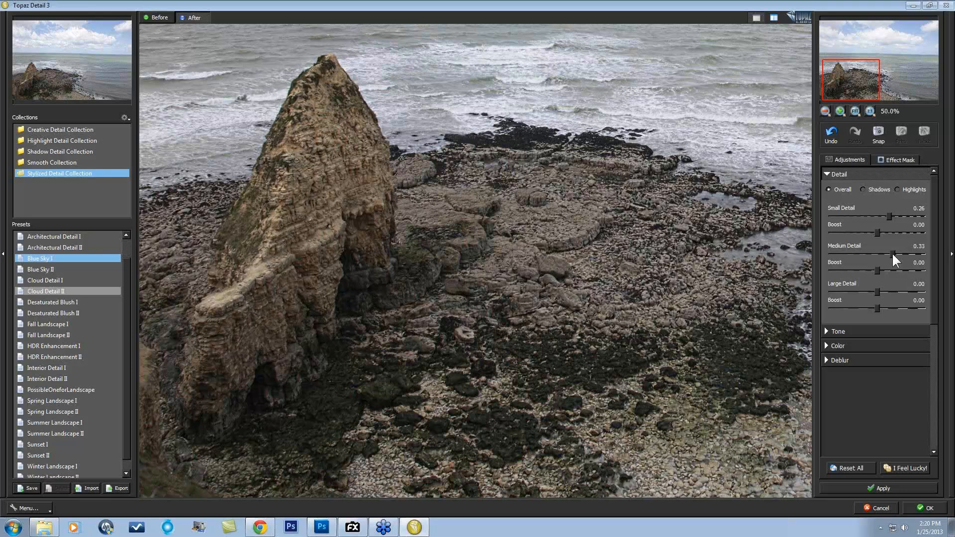
drag(892, 253, 898, 253)
drag(897, 252, 885, 254)
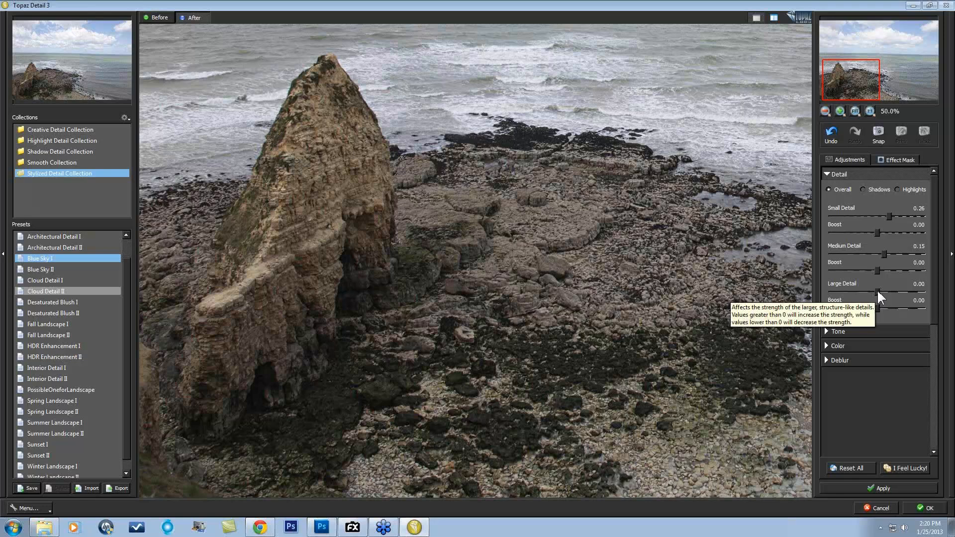
Try an overall Large Detail of 0.32 and a higher strength, settle on 0.11, and compare with the original
drag(878, 292, 893, 290)
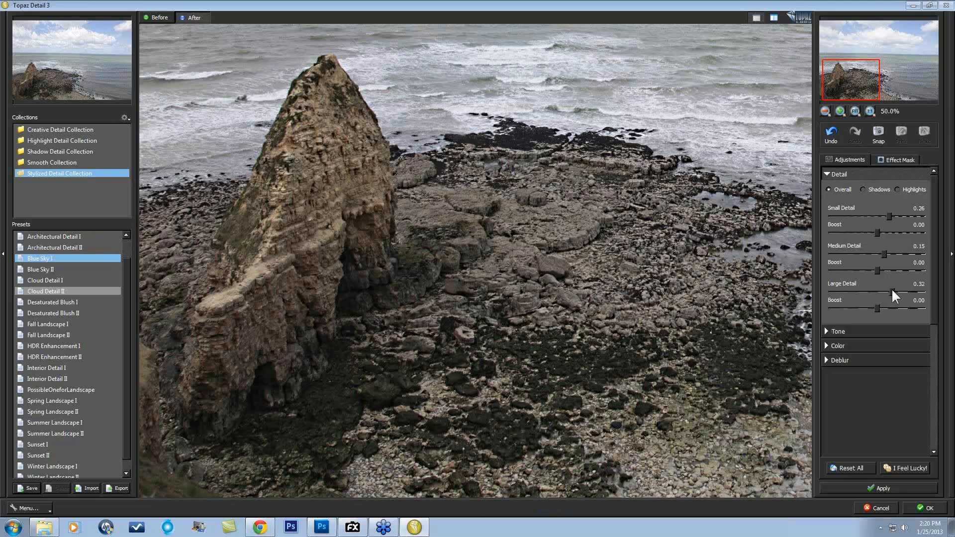
drag(892, 290, 908, 288)
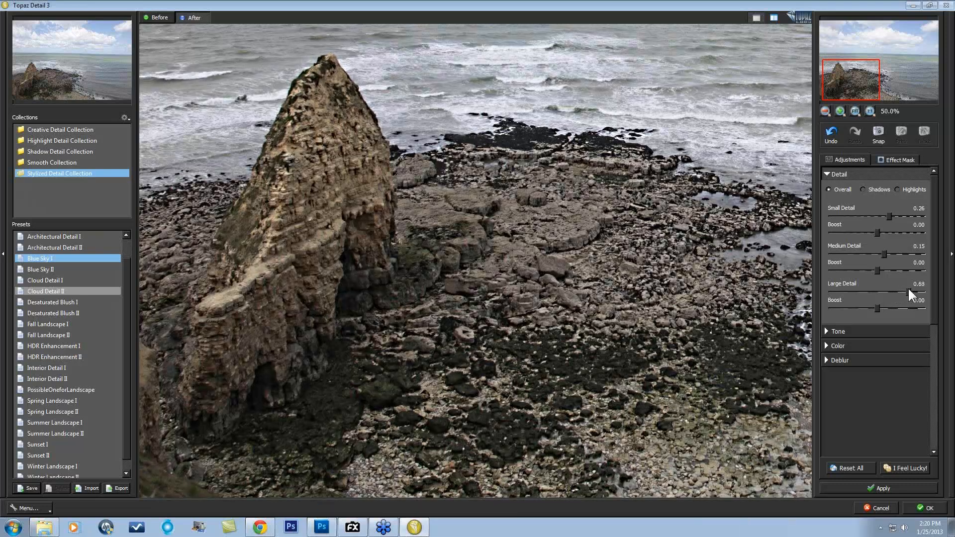
drag(906, 288, 882, 290)
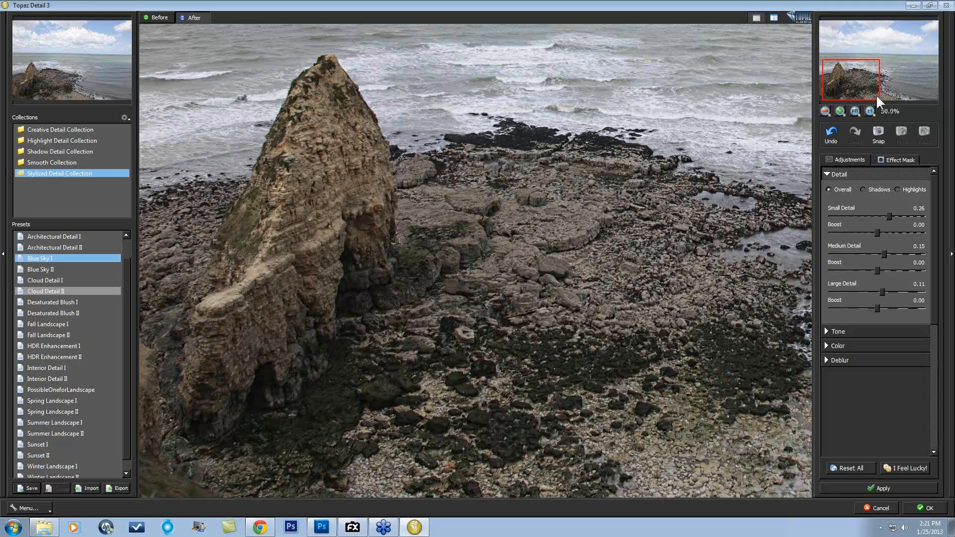
click(846, 87)
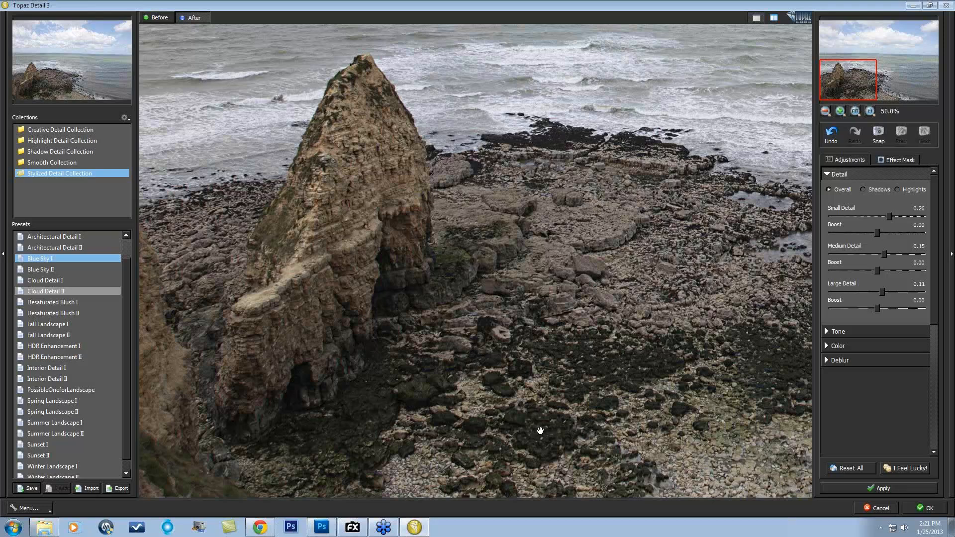
For the shadows, try a Medium Detail of -0.91, settle on 0.19, and set Small Detail to 0.08
click(864, 189)
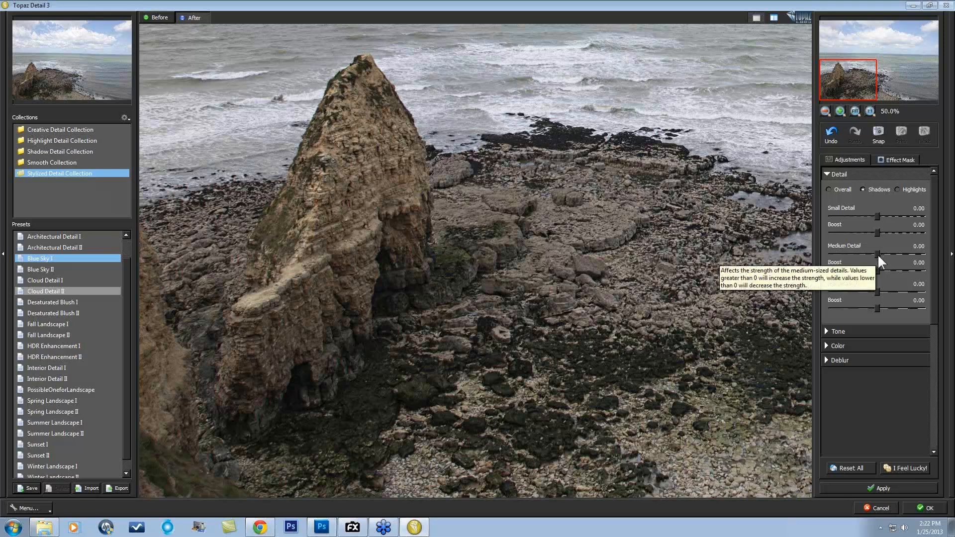
drag(876, 252, 909, 258)
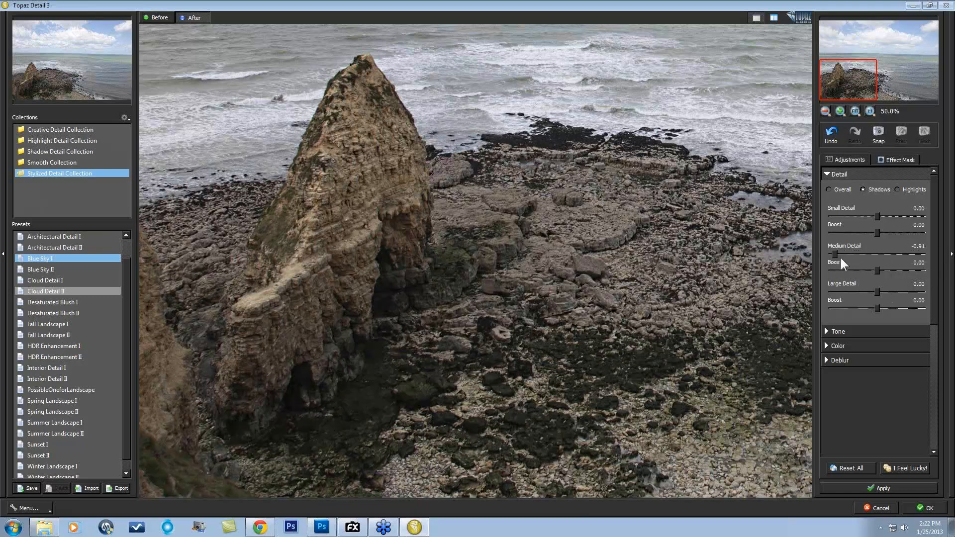
drag(835, 253, 886, 254)
drag(879, 217, 880, 217)
Check the sky and sea while setting the highlights' Medium Detail to 0.14 and Small Detail to 0.11
drag(858, 76, 925, 52)
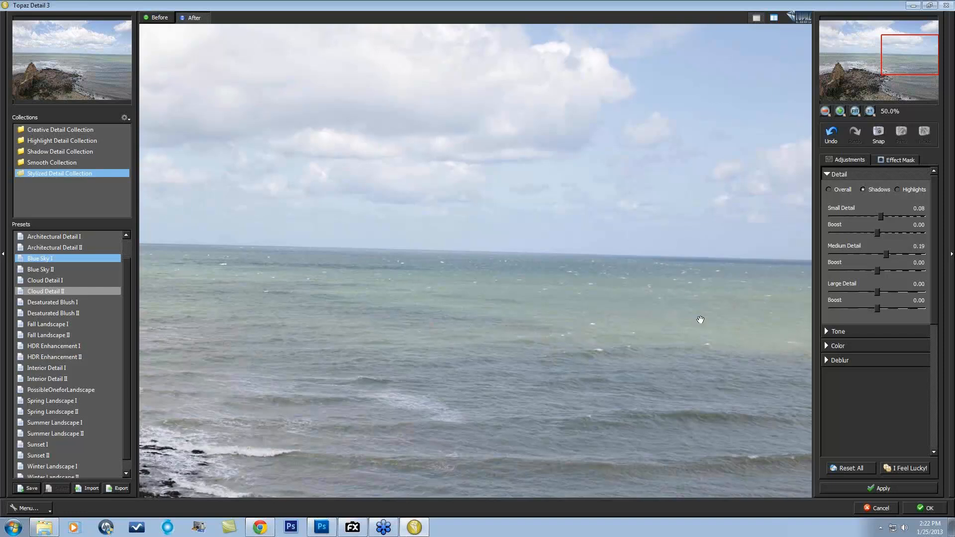
click(898, 189)
mouse_move(877, 253)
mouse_down()
mouse_move(906, 257)
mouse_move(885, 255)
mouse_up()
drag(877, 214, 881, 216)
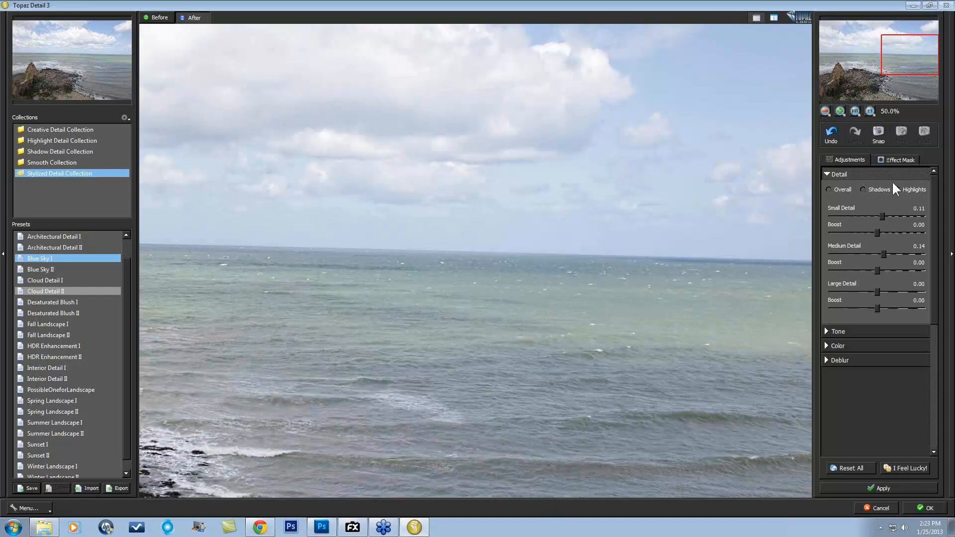
click(826, 173)
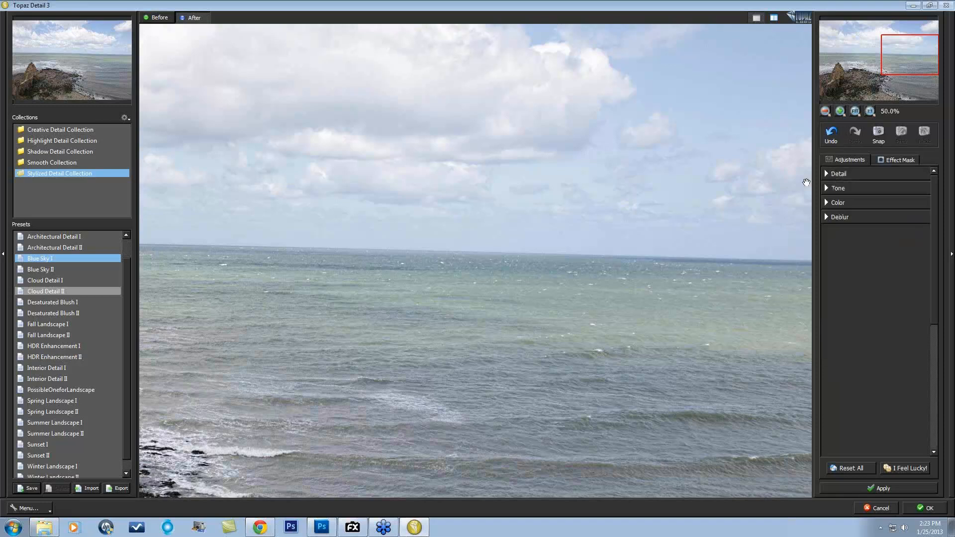
Lower the Tone Exposure to -0.47 and compare the whole photo with the original
click(855, 110)
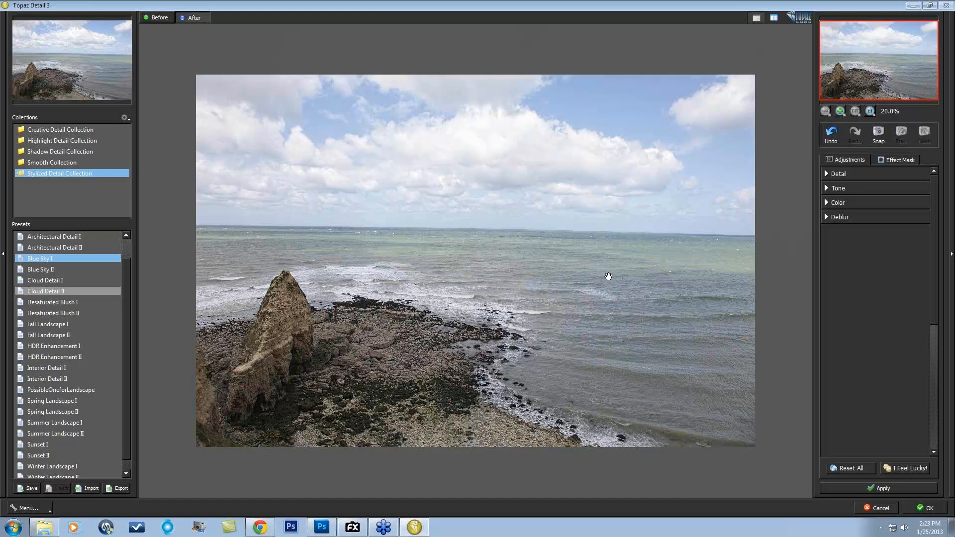
click(870, 111)
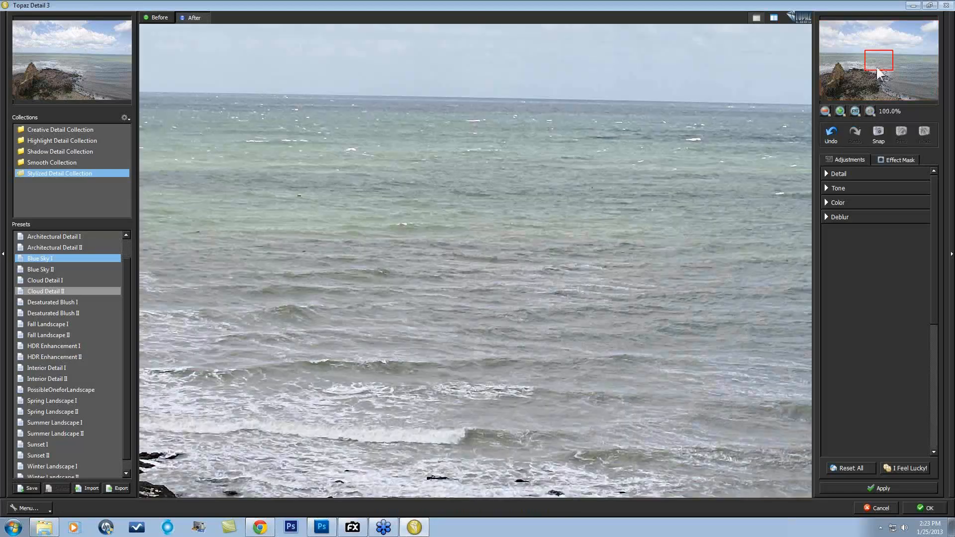
click(827, 110)
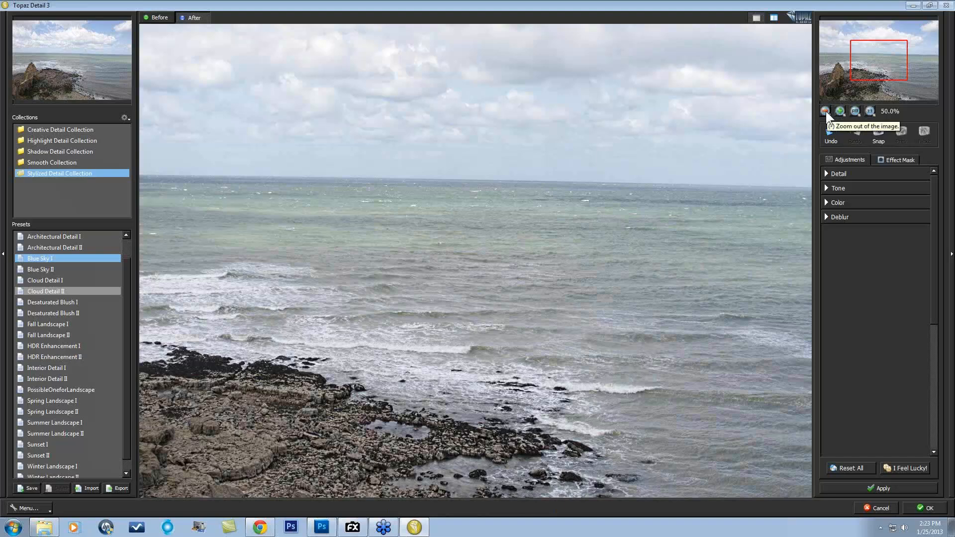
click(825, 110)
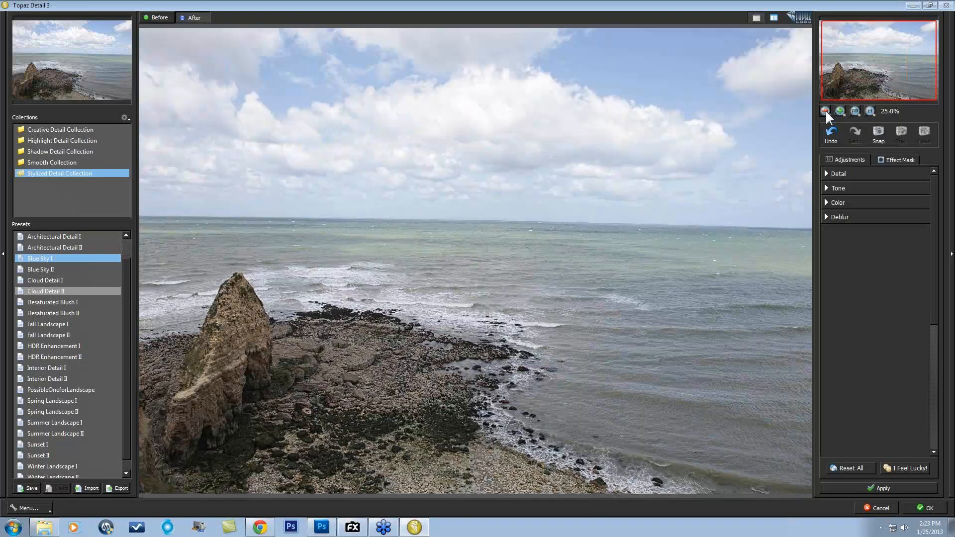
click(825, 110)
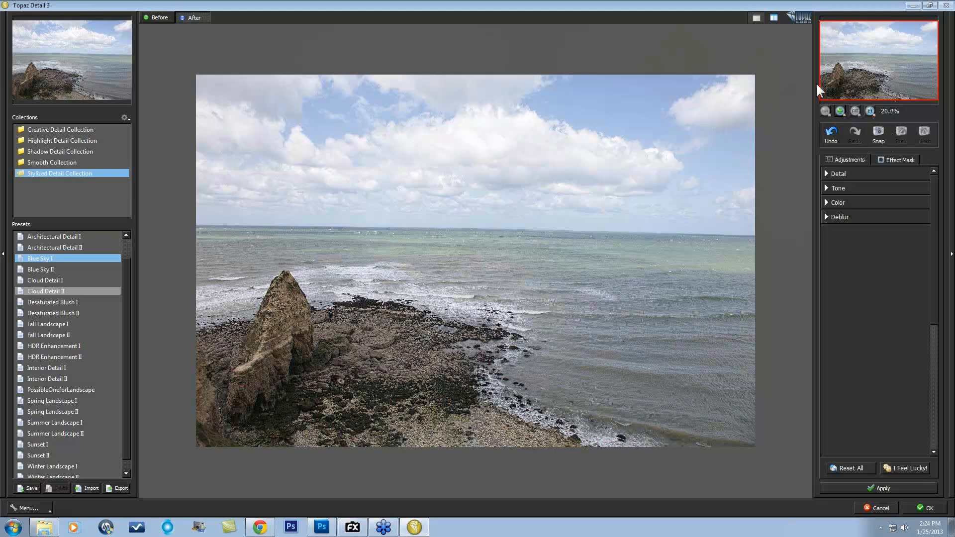
click(828, 188)
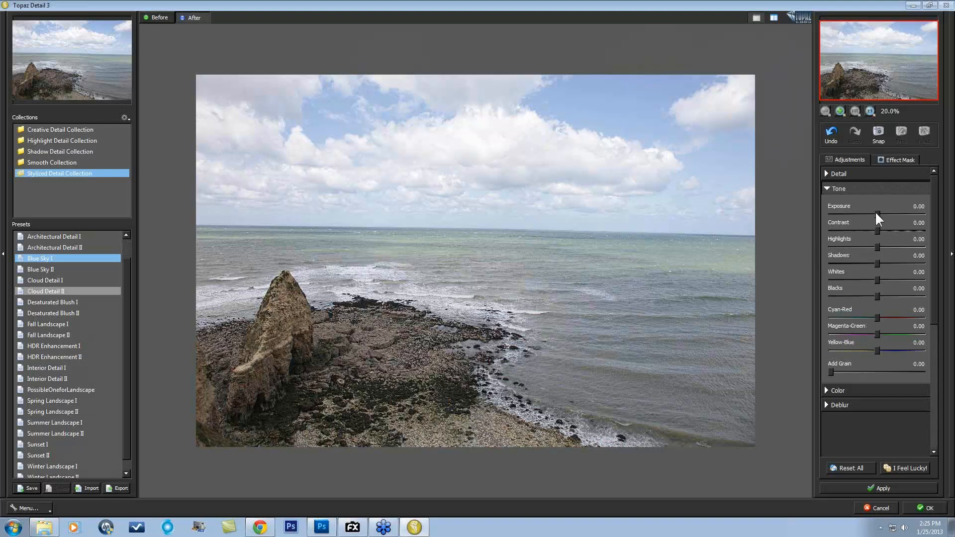
drag(876, 211, 855, 221)
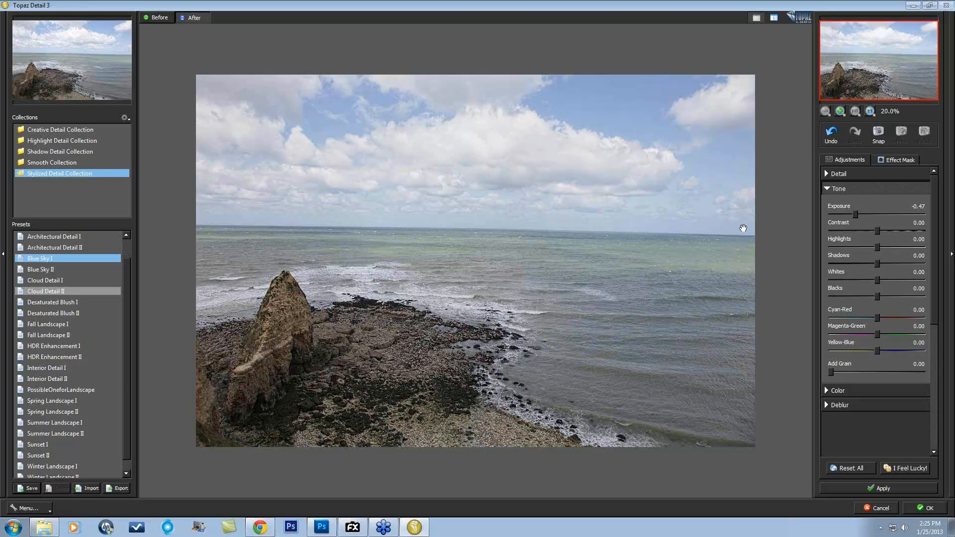
click(721, 277)
Try a Tone Contrast of -0.38 and other strengths, and reset Contrast to its default
drag(898, 228, 874, 230)
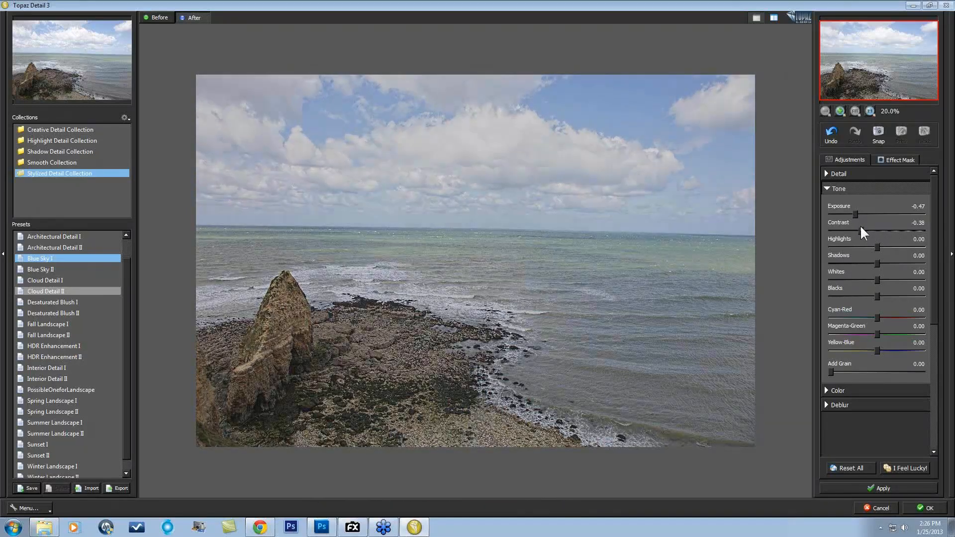
mouse_move(871, 231)
mouse_down()
mouse_move(891, 230)
mouse_move(868, 227)
mouse_up()
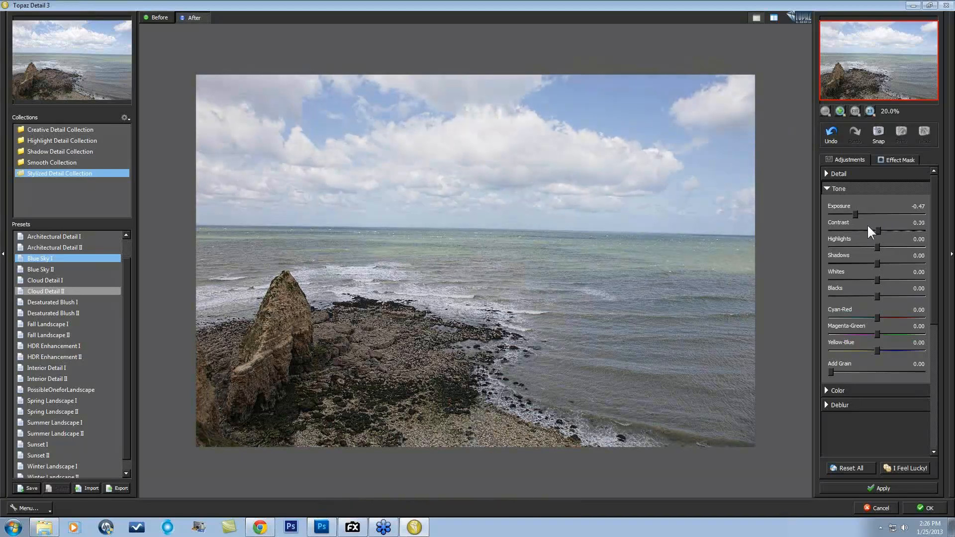
double_click(842, 224)
Darken the rocky shore by setting the Tone Shadows to -0.14 and Blacks to -0.16
drag(874, 261, 870, 260)
drag(876, 295, 869, 293)
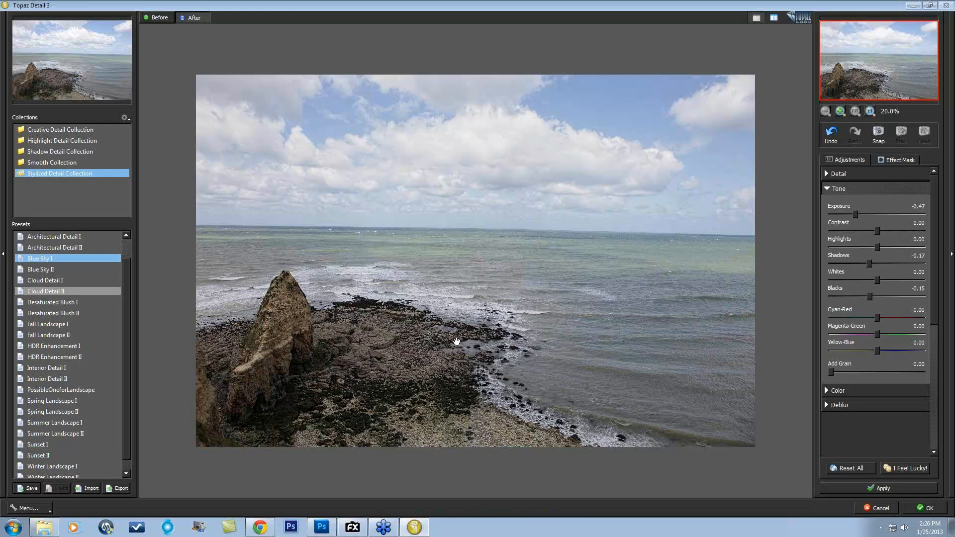
drag(868, 263, 870, 264)
Set the Tone color balance to 0.46 for Cyan-Red and -0.68 for Yellow-Blue
mouse_move(877, 315)
mouse_down()
mouse_move(838, 317)
mouse_move(876, 318)
mouse_up()
mouse_move(883, 321)
mouse_down()
mouse_move(919, 323)
mouse_move(843, 317)
mouse_move(891, 324)
mouse_up()
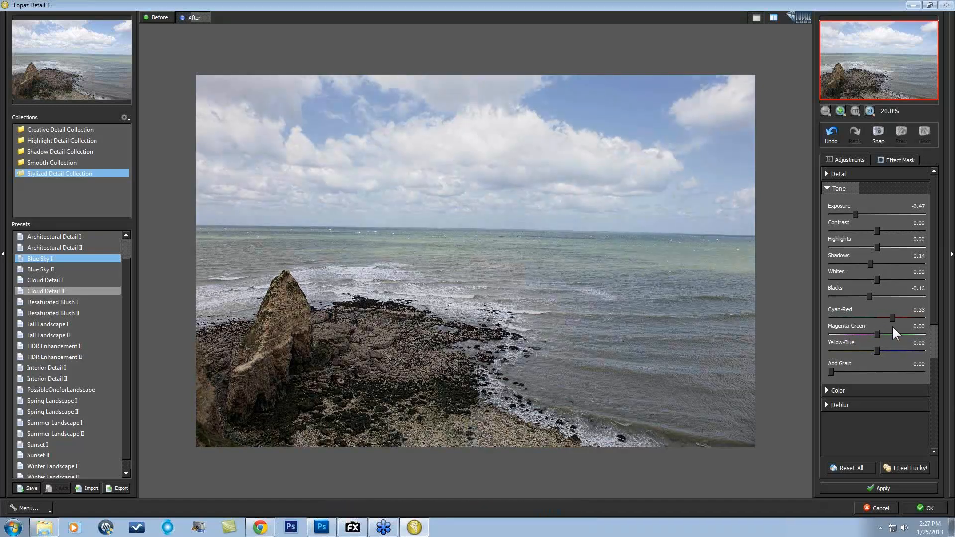
drag(898, 326, 899, 326)
drag(877, 349, 847, 350)
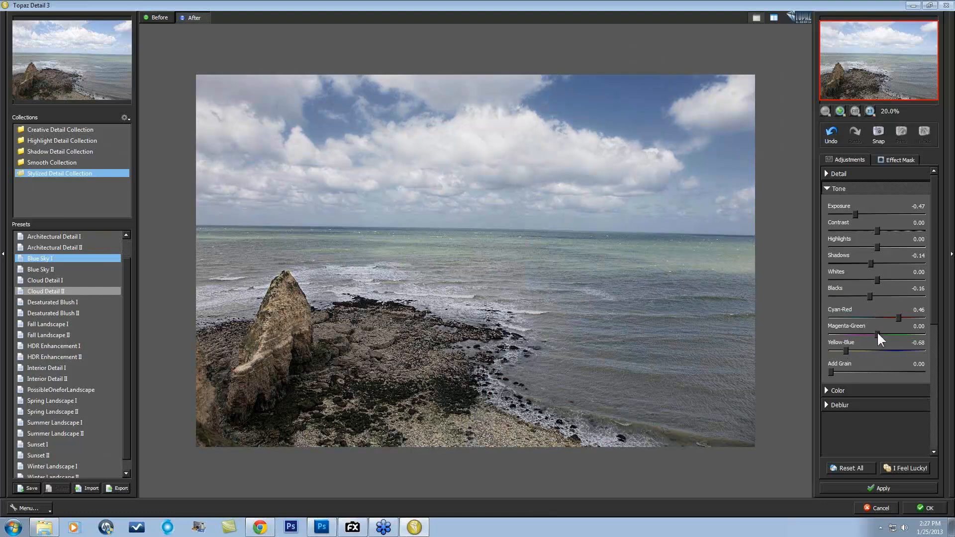
Set the Magenta-Green balance to 0.12 and compare the photo with the original
mouse_move(878, 334)
mouse_down()
mouse_move(846, 334)
mouse_move(927, 339)
mouse_move(843, 336)
mouse_move(910, 335)
mouse_move(874, 333)
mouse_move(883, 333)
mouse_up()
drag(884, 333, 885, 333)
drag(886, 333, 883, 335)
click(646, 198)
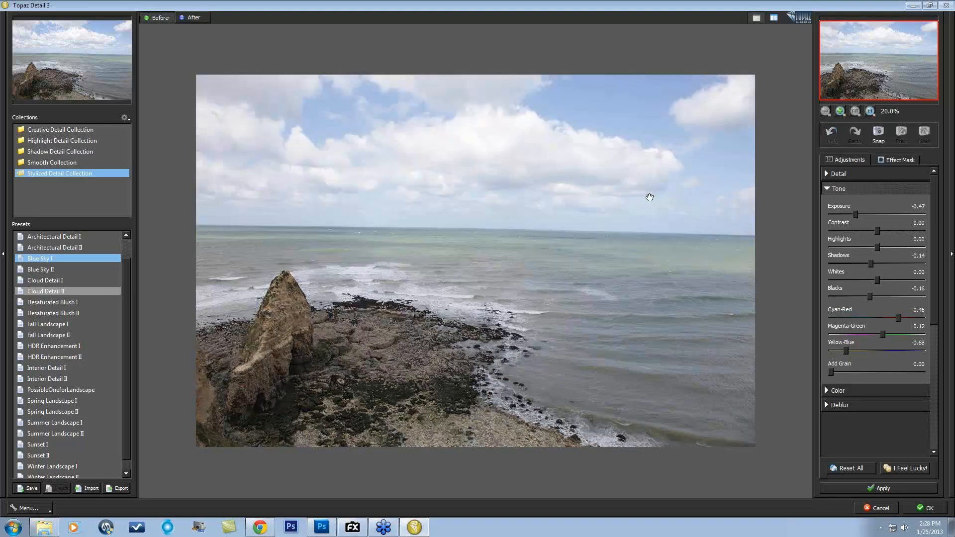
drag(649, 197, 674, 200)
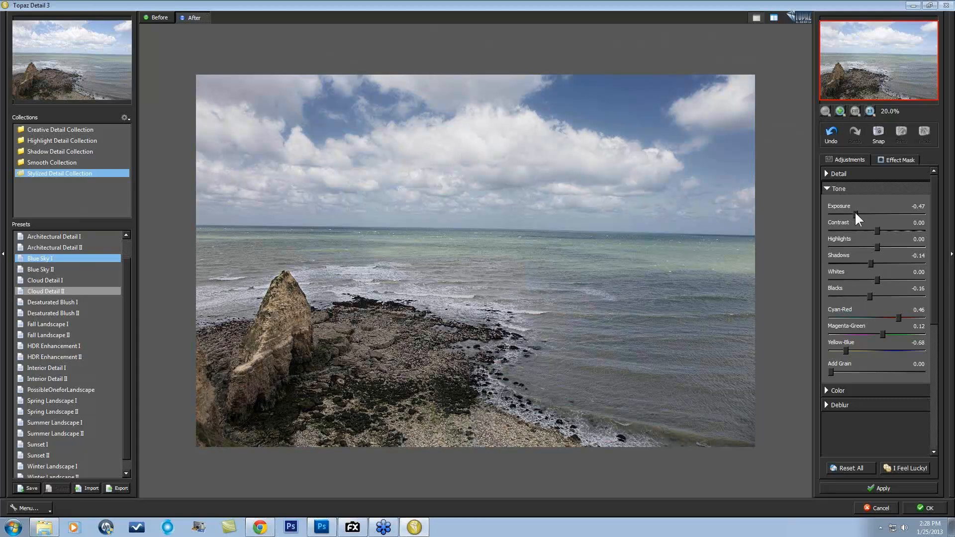
Raise the Tone Exposure to -0.35, check it against the original, and switch to the Color adjustments
drag(854, 211, 861, 212)
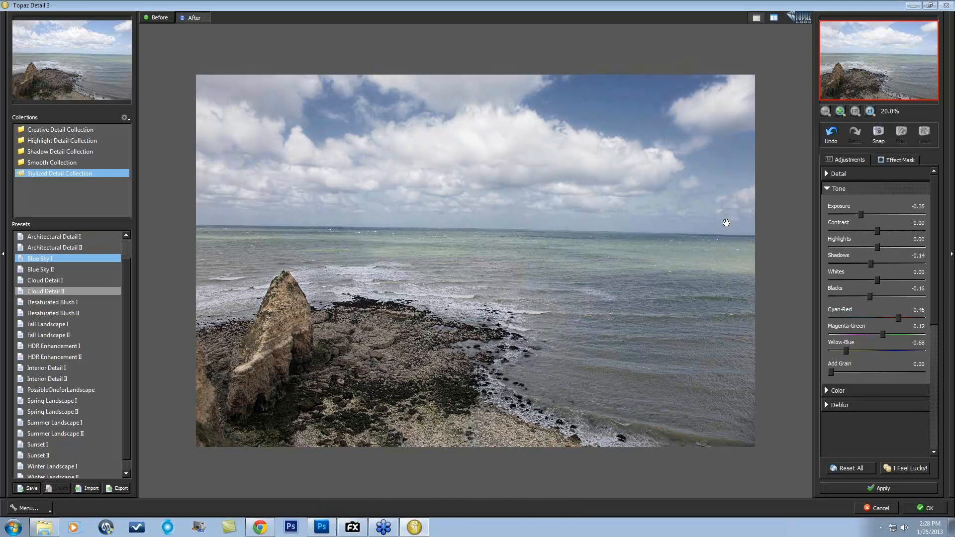
click(697, 224)
click(828, 189)
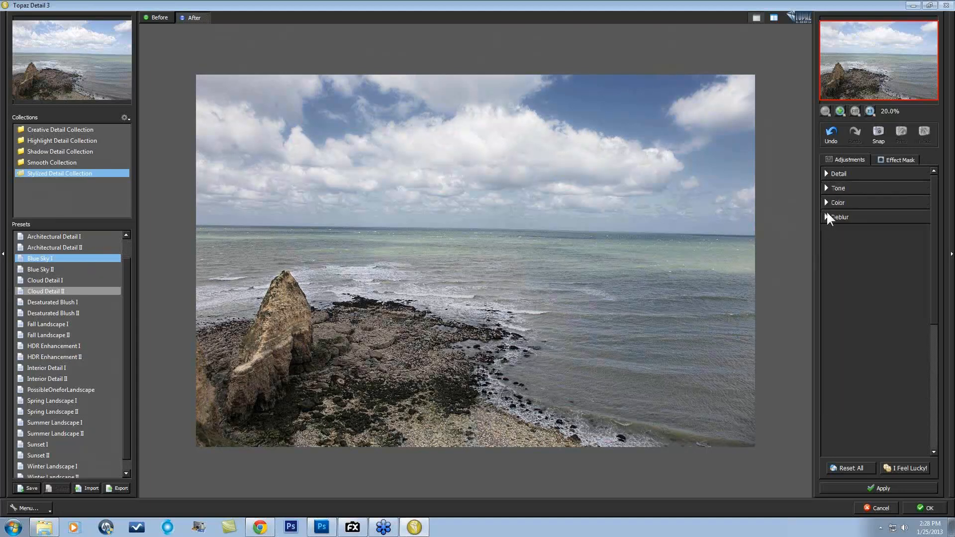
click(826, 203)
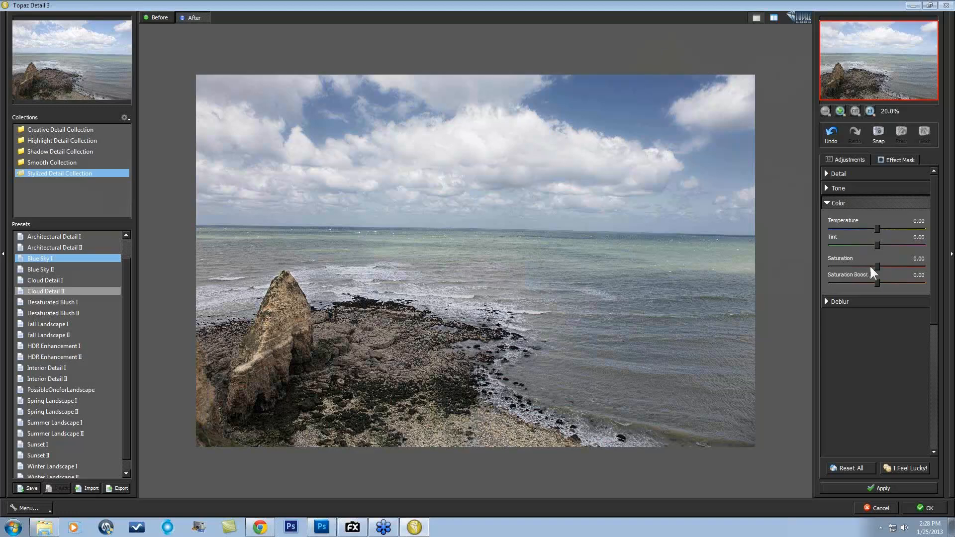
Try a Saturation of 0.22 with a Saturation Boost of 0.35, then a Saturation of -0.74, and reset both
drag(877, 268, 890, 268)
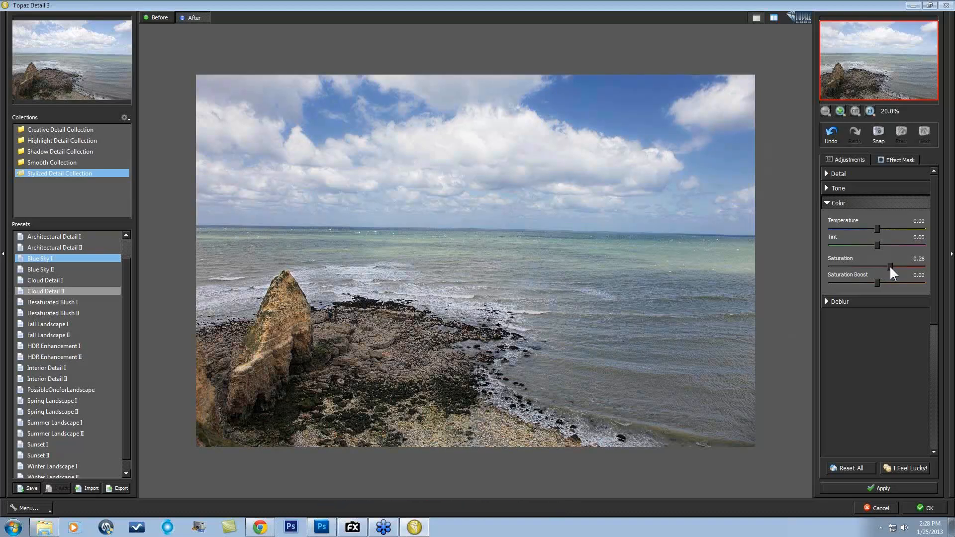
drag(893, 273, 894, 272)
drag(888, 267, 888, 265)
drag(878, 284, 889, 284)
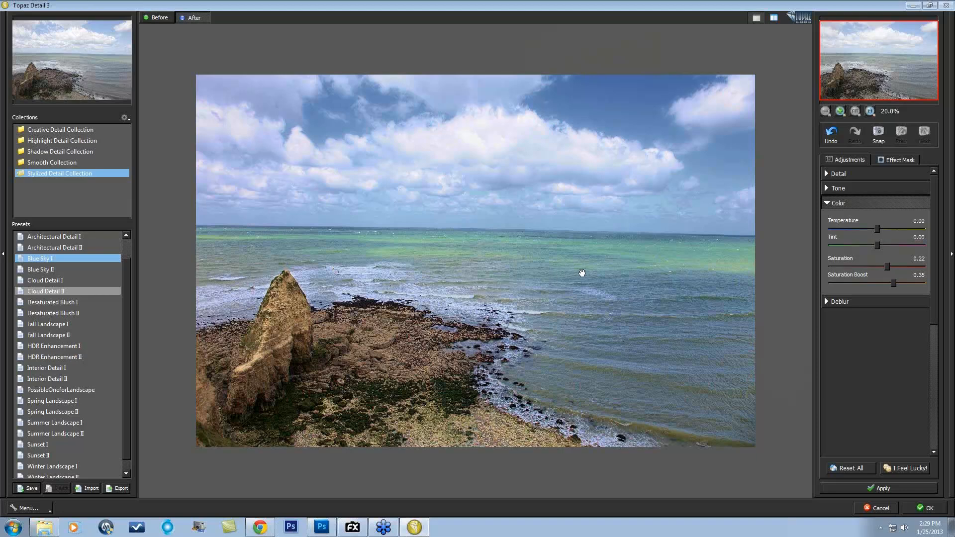
click(843, 269)
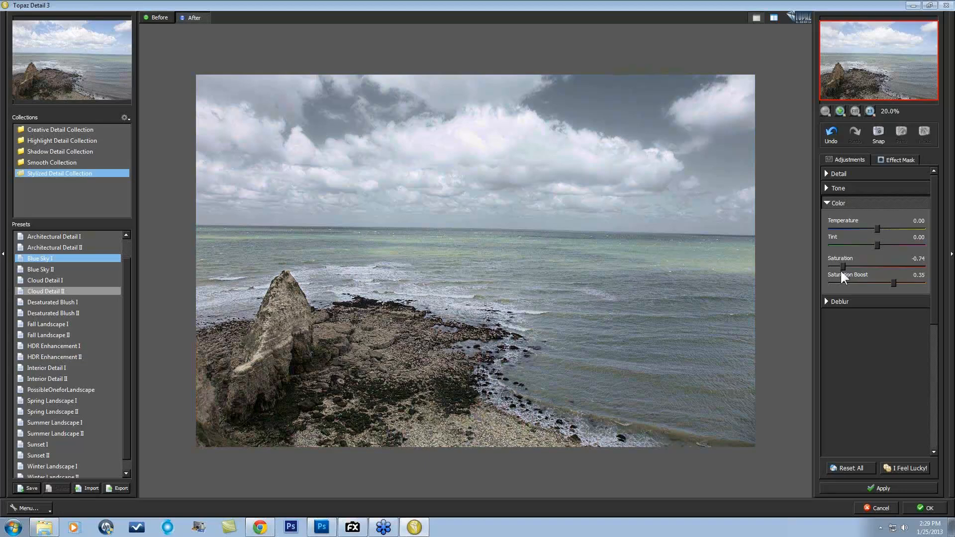
double_click(850, 259)
double_click(851, 276)
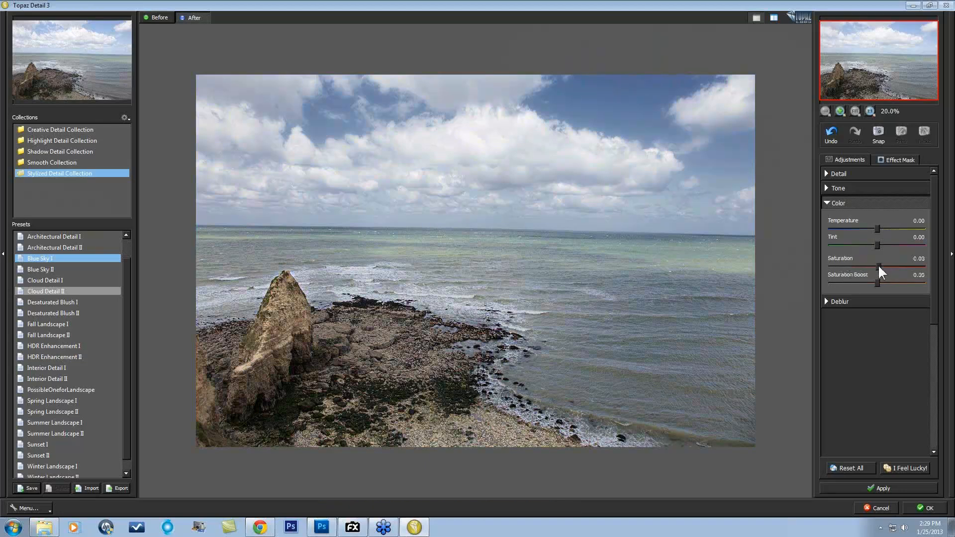
Set the Color Saturation to 0.26 and compare the photo with the original
drag(878, 266, 889, 266)
click(656, 234)
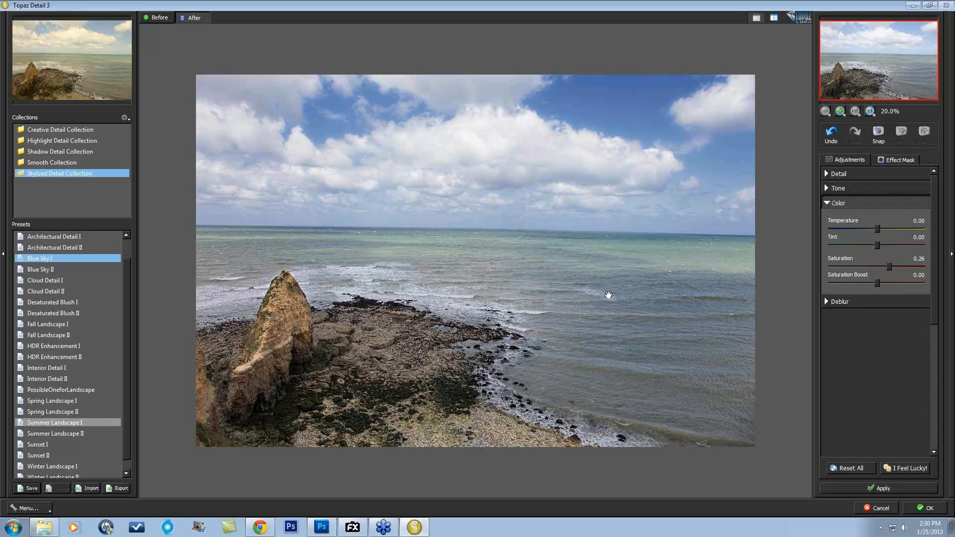
click(608, 295)
Accept the Topaz Detail 3 edits and toggle the copy layer's visibility in photoFXlab to compare before and after
click(927, 509)
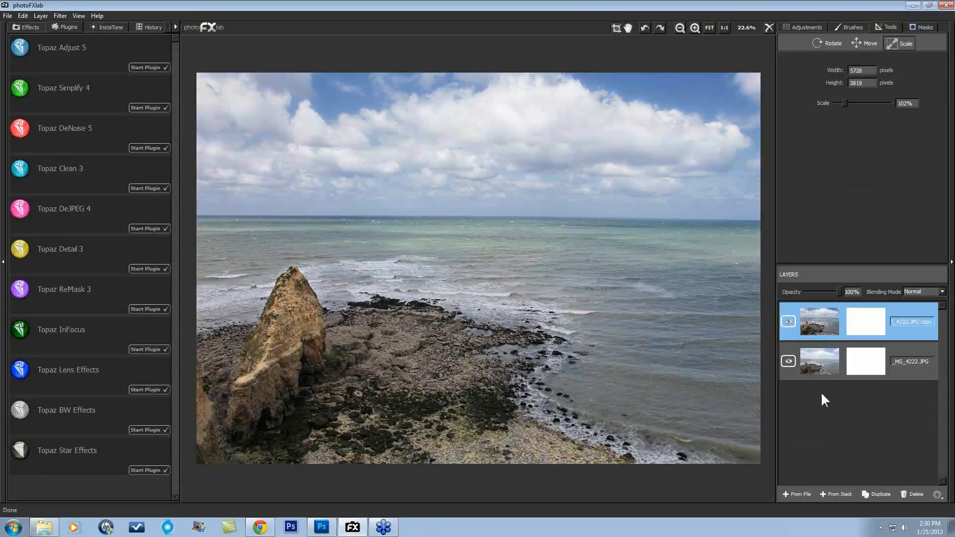
click(789, 320)
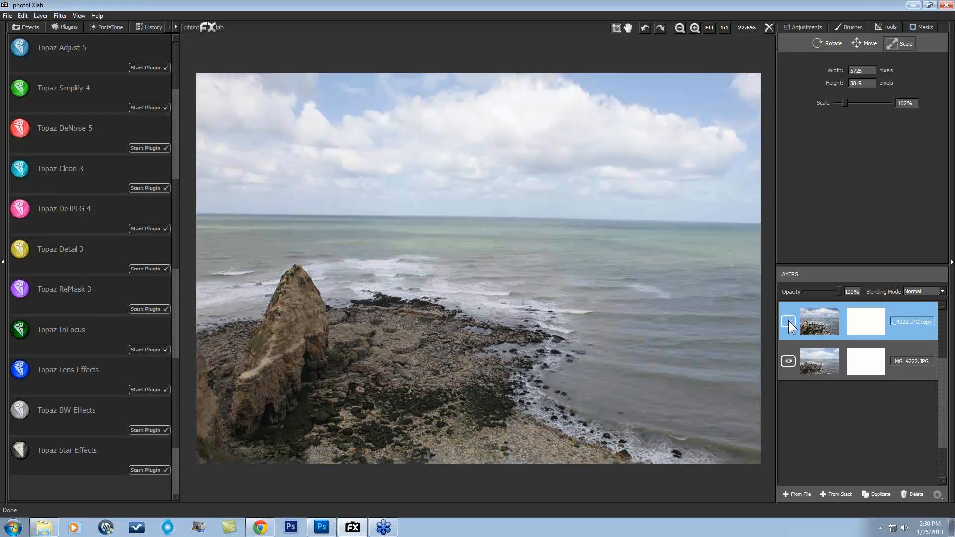
click(789, 321)
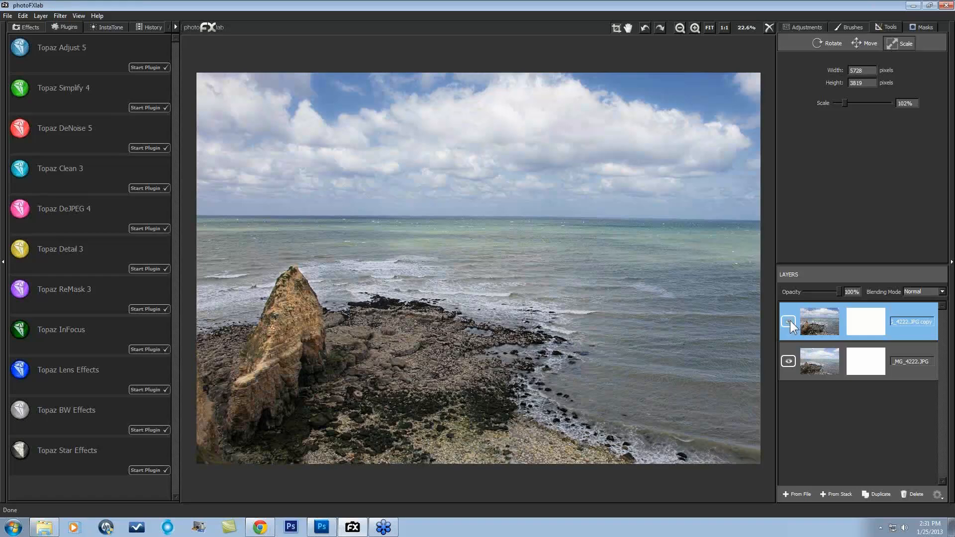
Switch to Photoshop, bring up the dandy.psd document and delete its empty text layer, Layer 1
click(322, 528)
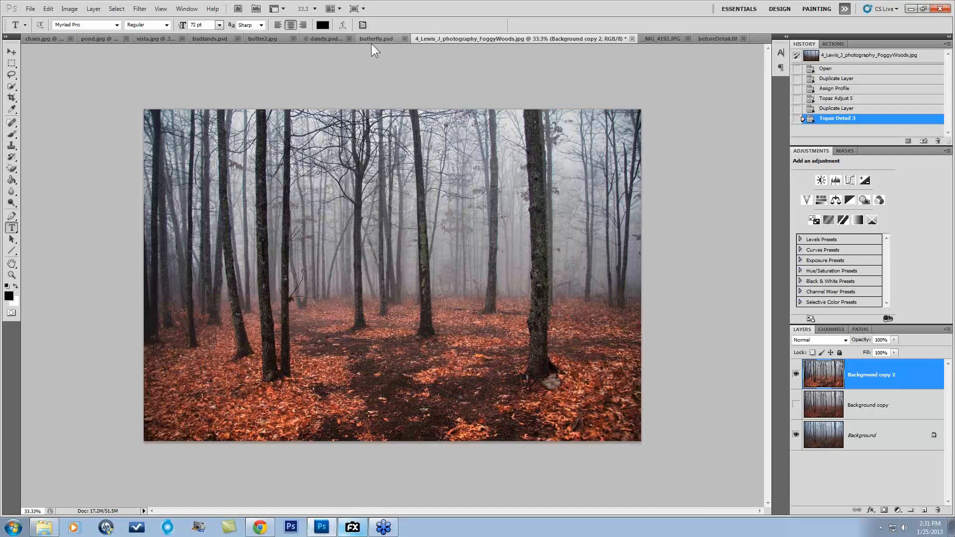
click(324, 40)
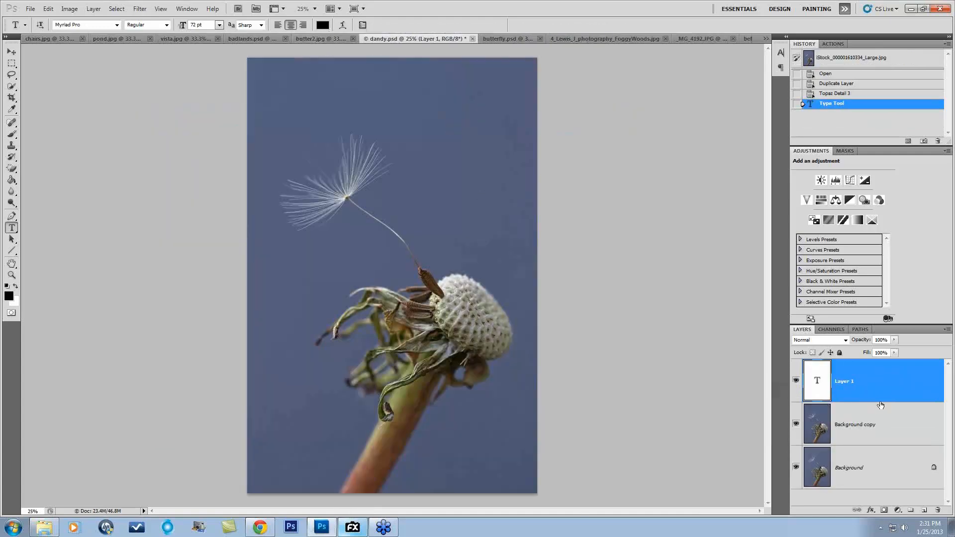
drag(878, 400, 939, 510)
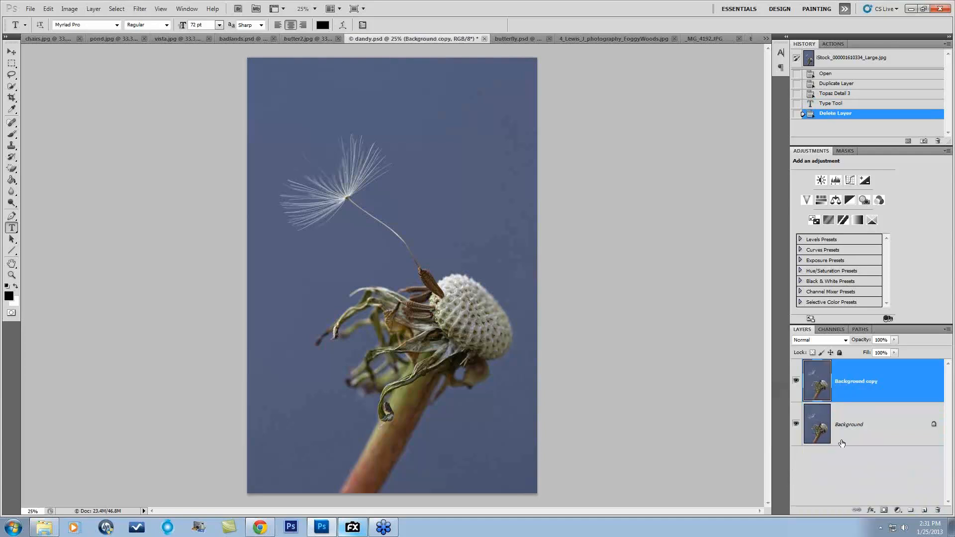
Toggle the Background copy layer's visibility to compare the earlier detail edit with the original dandelion photo
click(796, 382)
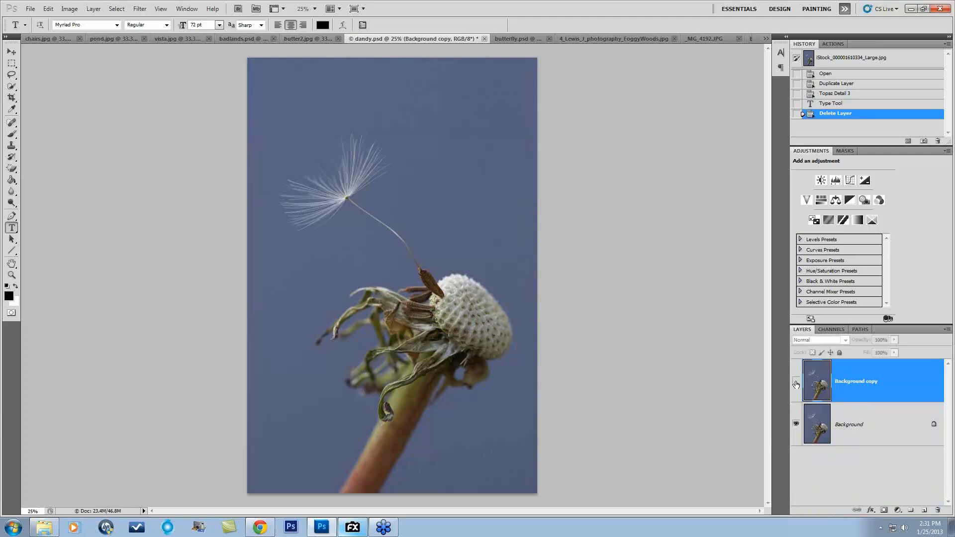
click(796, 383)
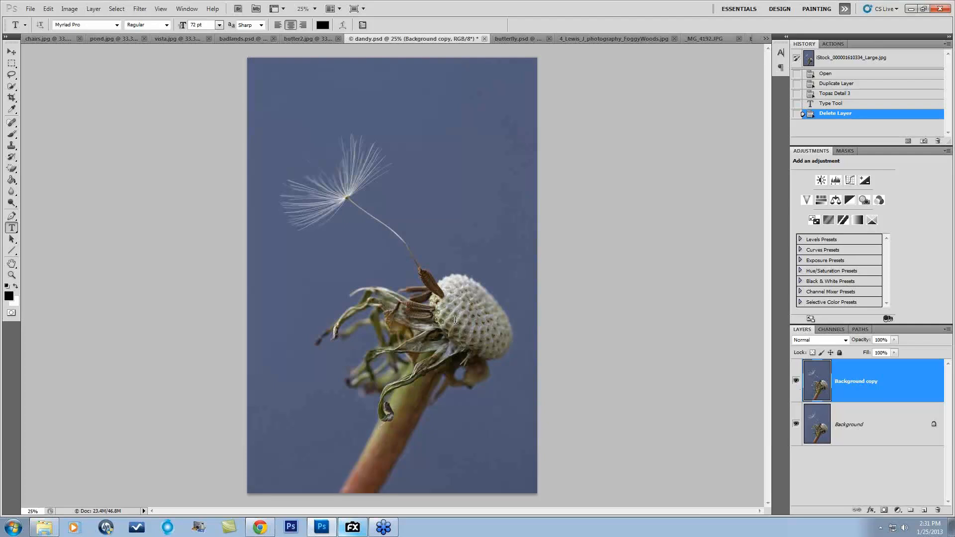
click(796, 382)
click(796, 381)
click(796, 382)
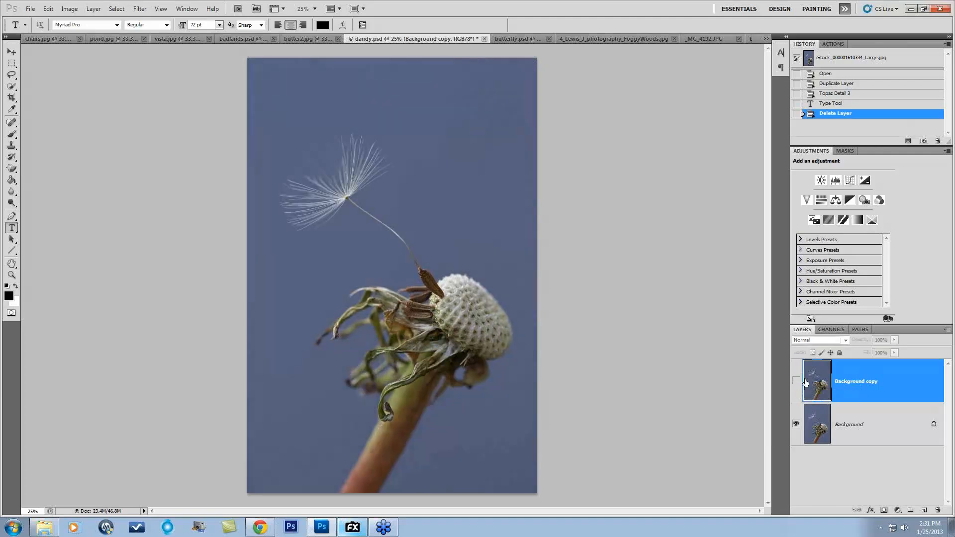
Delete the Background copy layer and make a fresh duplicate of the Background layer
drag(915, 385, 937, 510)
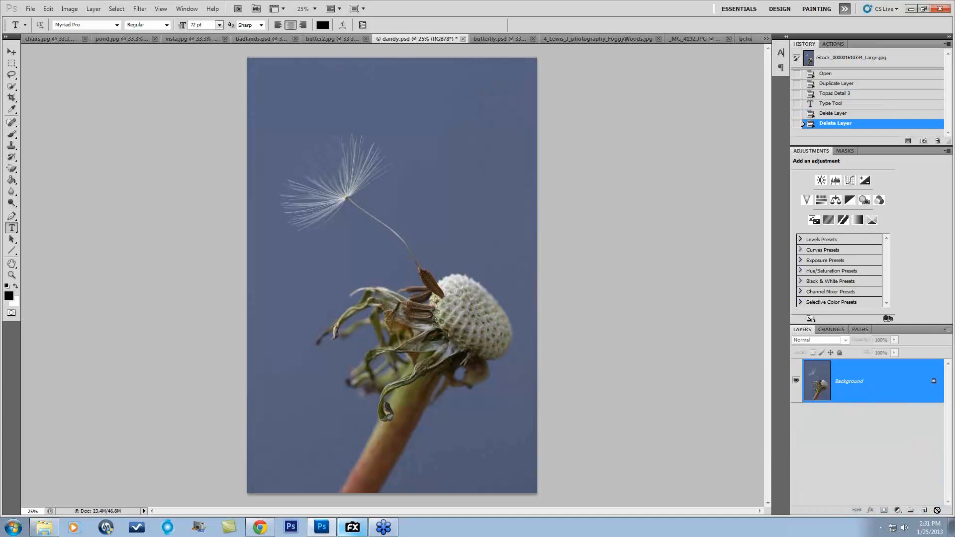
drag(906, 392, 925, 511)
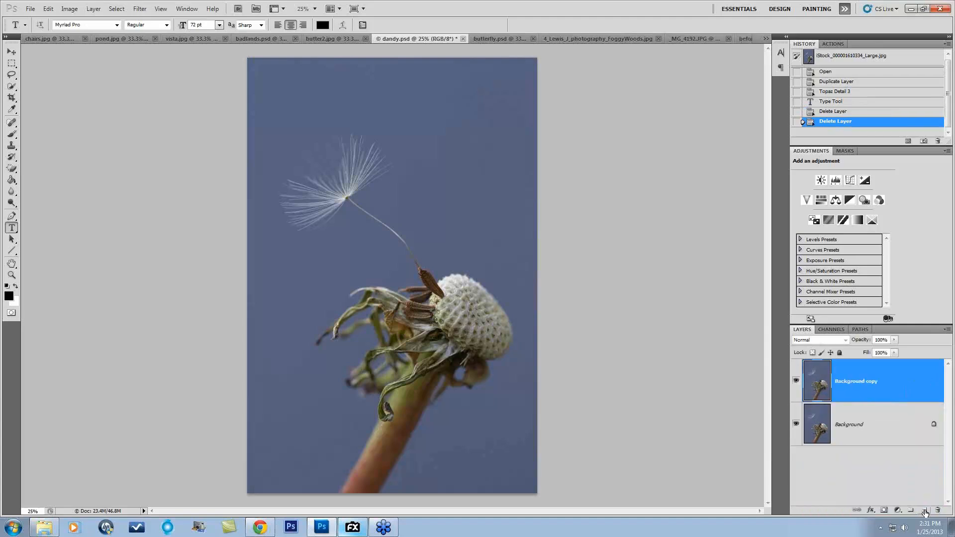
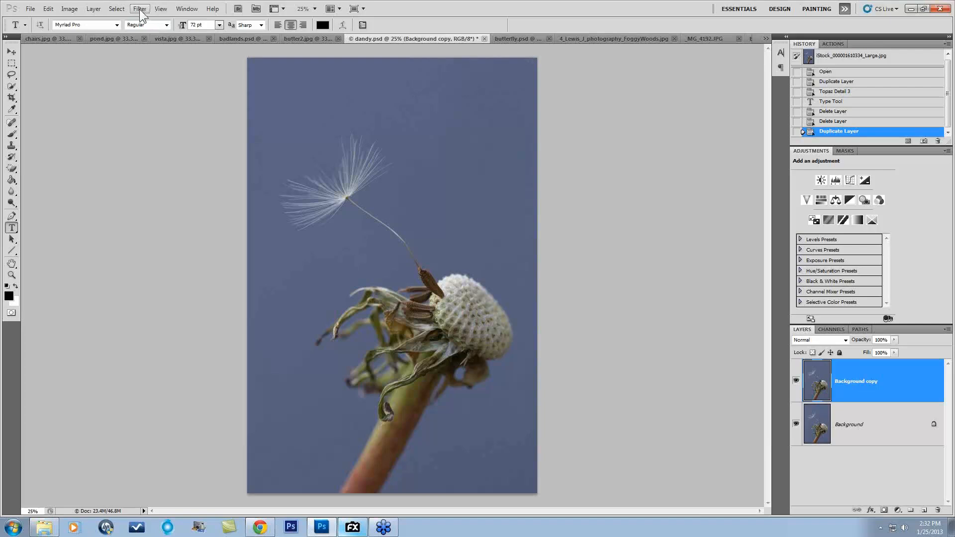
Open the duplicate layer in Topaz Detail 3, view it at 100% and reset all adjustments
click(140, 10)
mouse_move(171, 246)
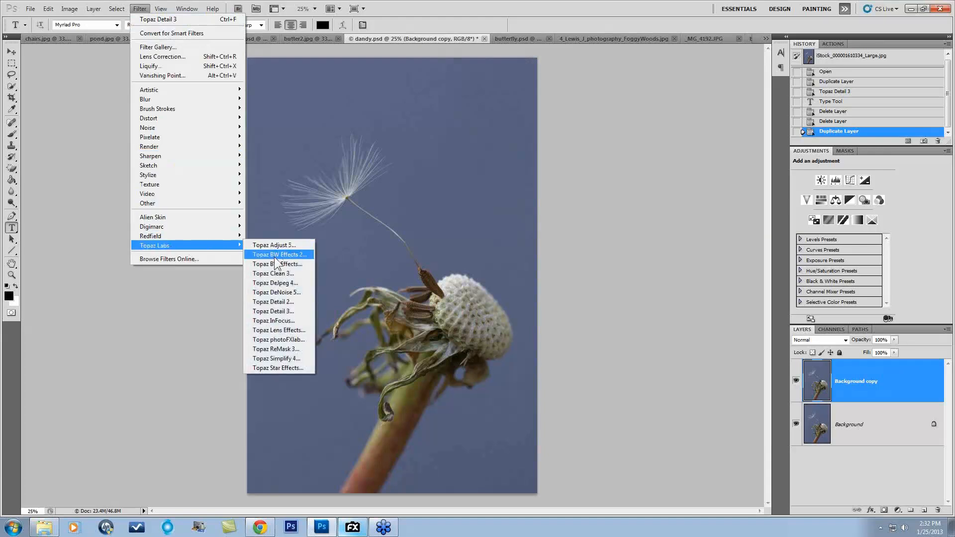
click(276, 311)
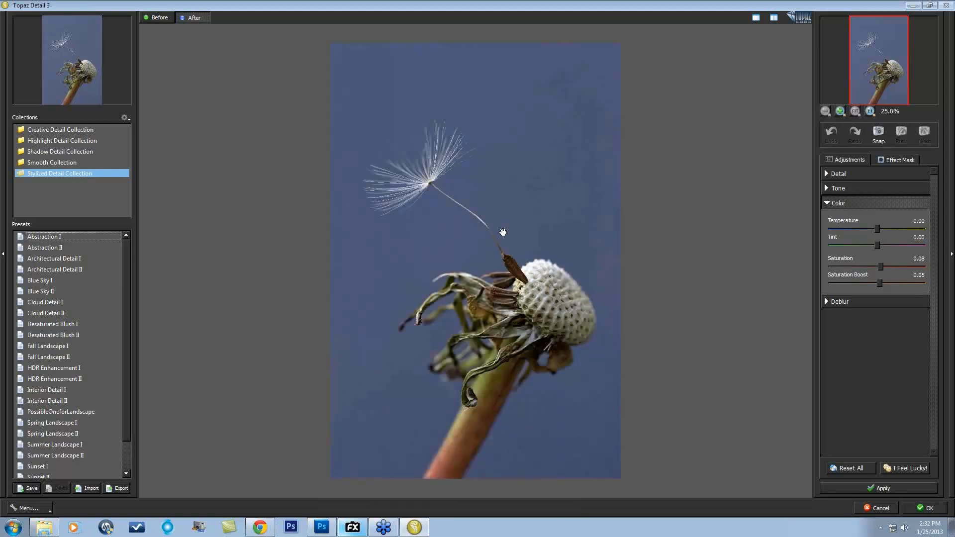
click(870, 111)
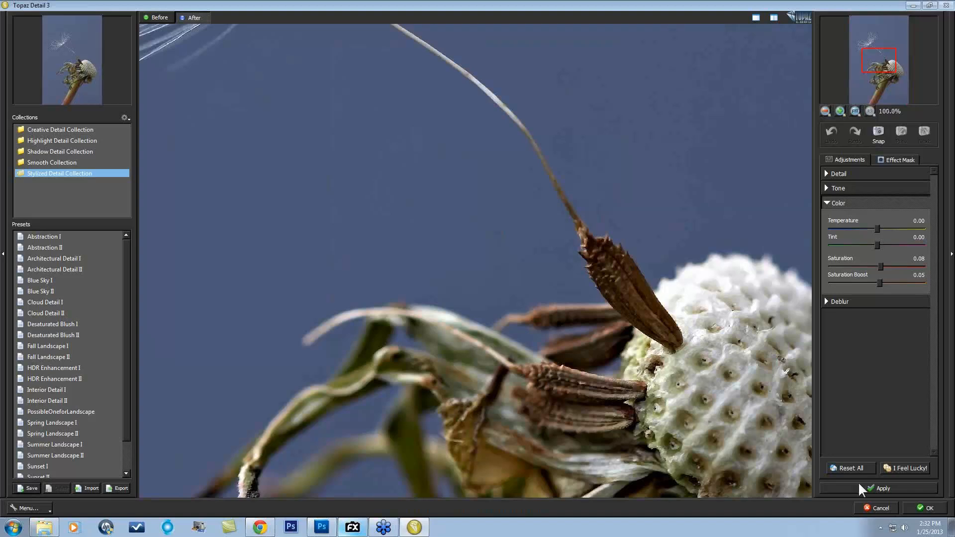
click(851, 468)
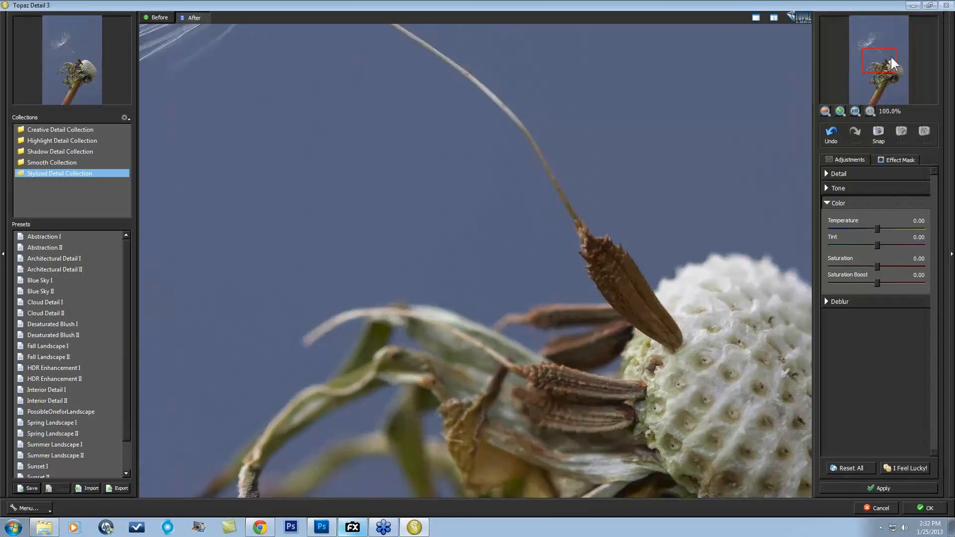
Inspect the seed head and leaves, show the Creative Detail Collection presets and collapse the Color adjustments
drag(895, 63, 896, 77)
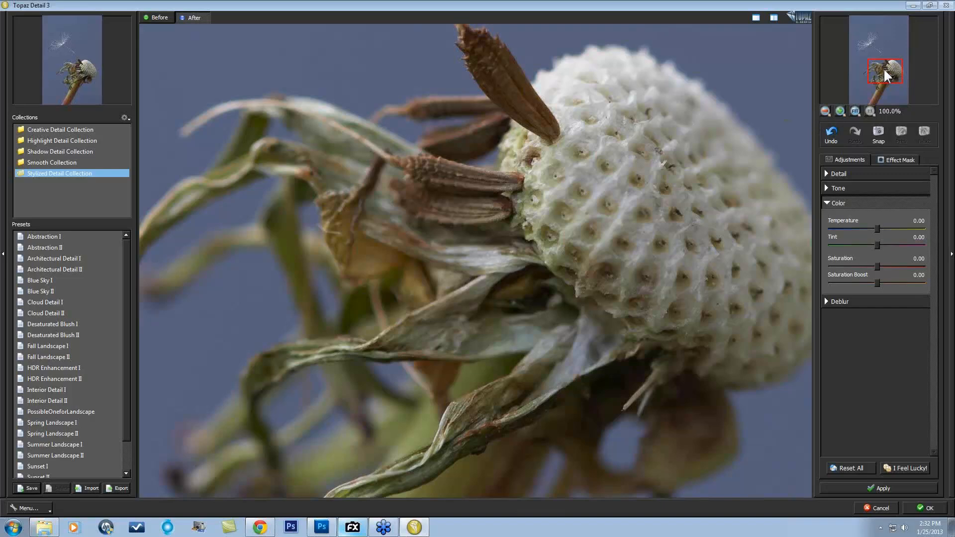
drag(886, 73, 887, 82)
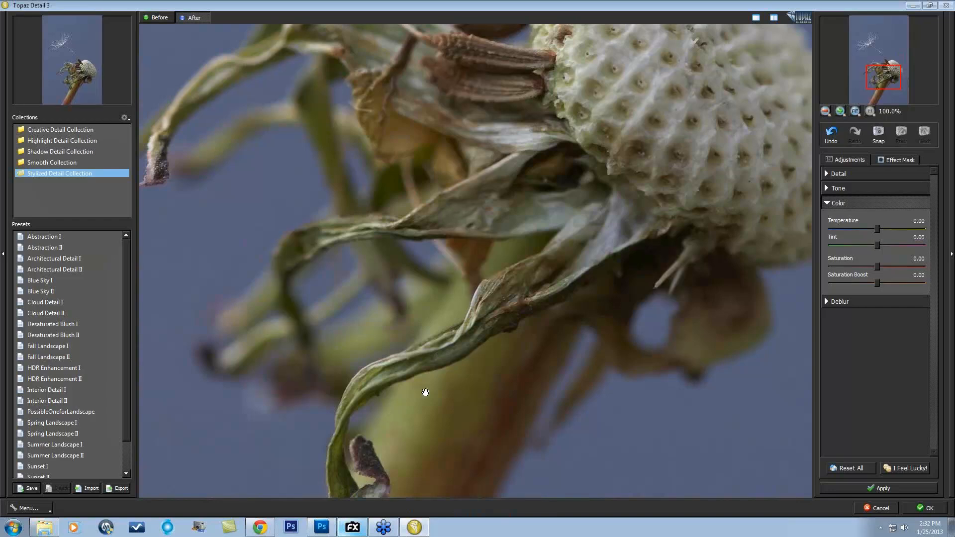
mouse_move(884, 79)
mouse_down()
mouse_move(873, 39)
mouse_move(885, 80)
mouse_up()
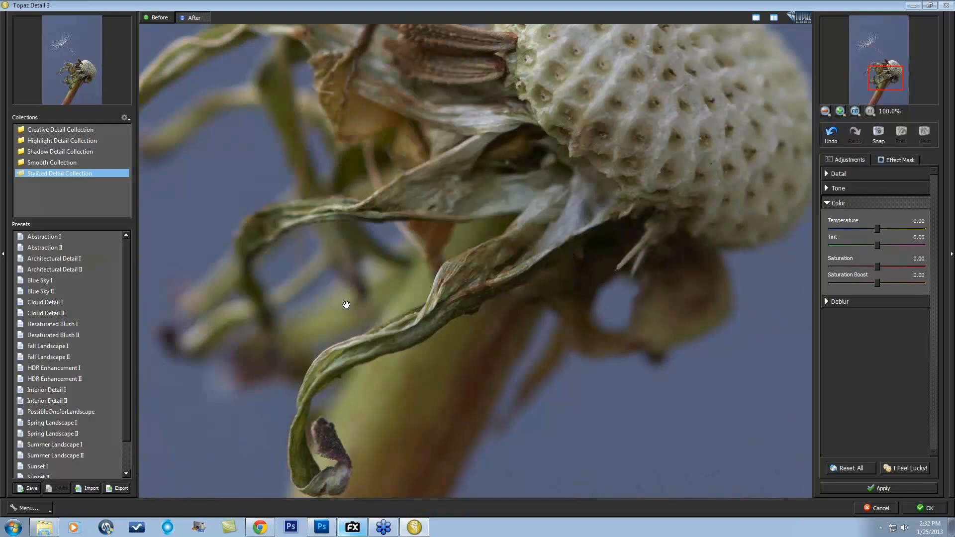
click(37, 131)
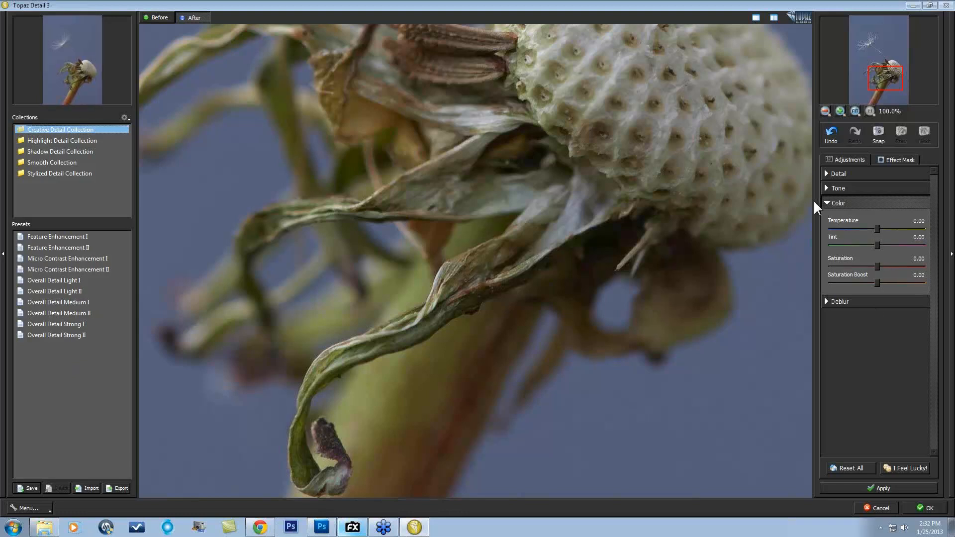
click(828, 202)
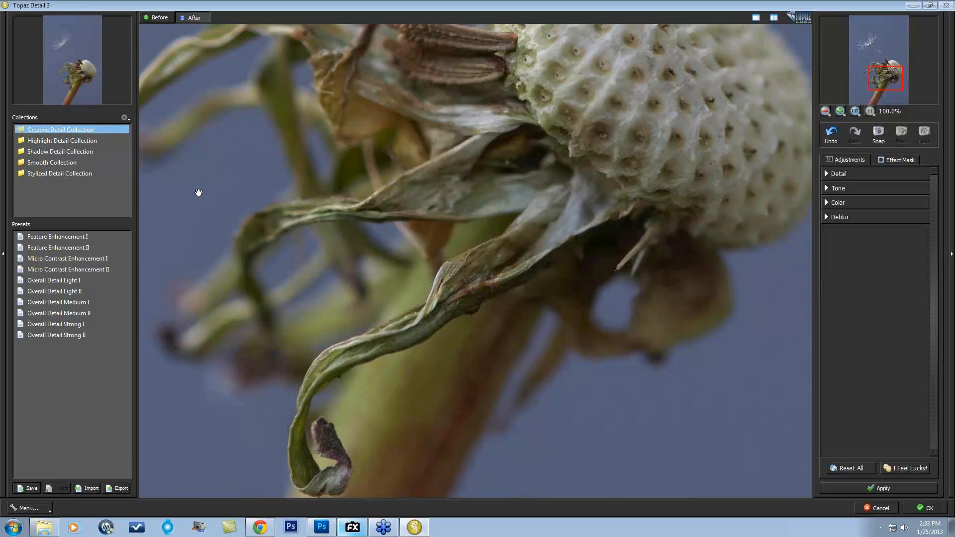
Preview the Overall Detail presets one after another from Light I to Strong II, comparing the strongest with the original
click(62, 282)
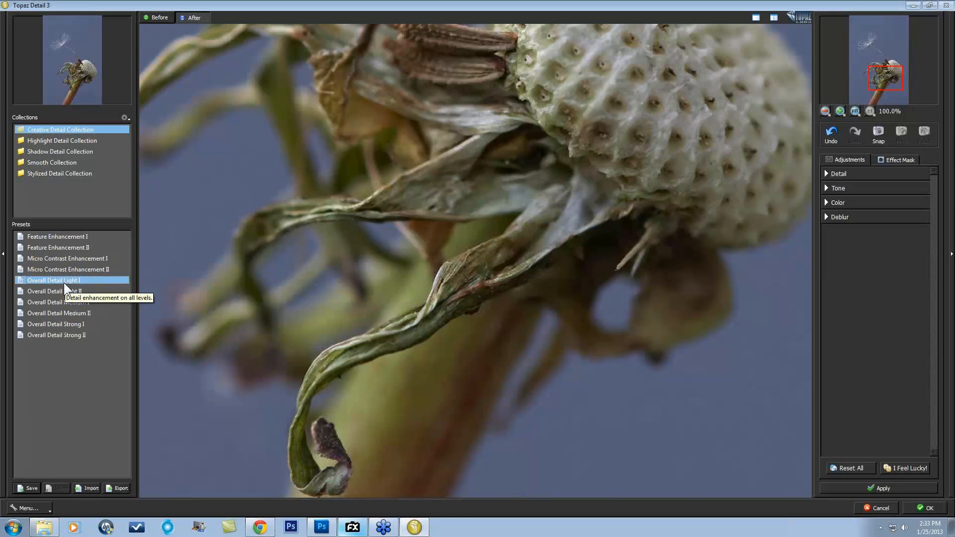
key(Down)
key(Down)
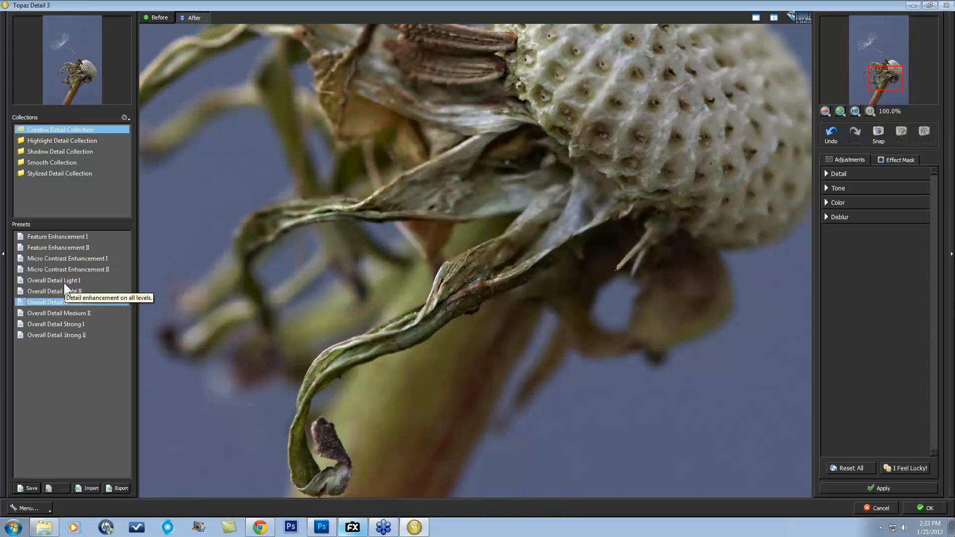
key(Down)
key(Down)
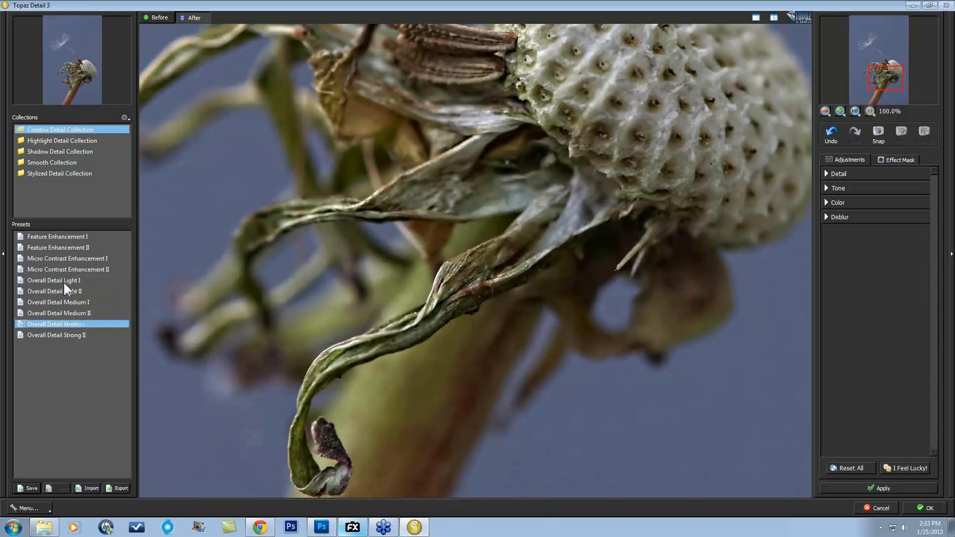
key(Down)
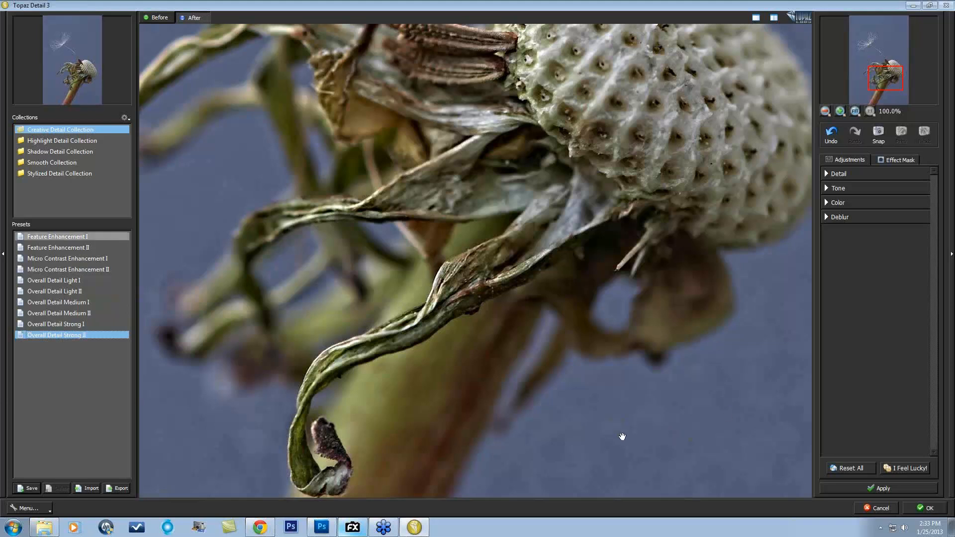
click(578, 408)
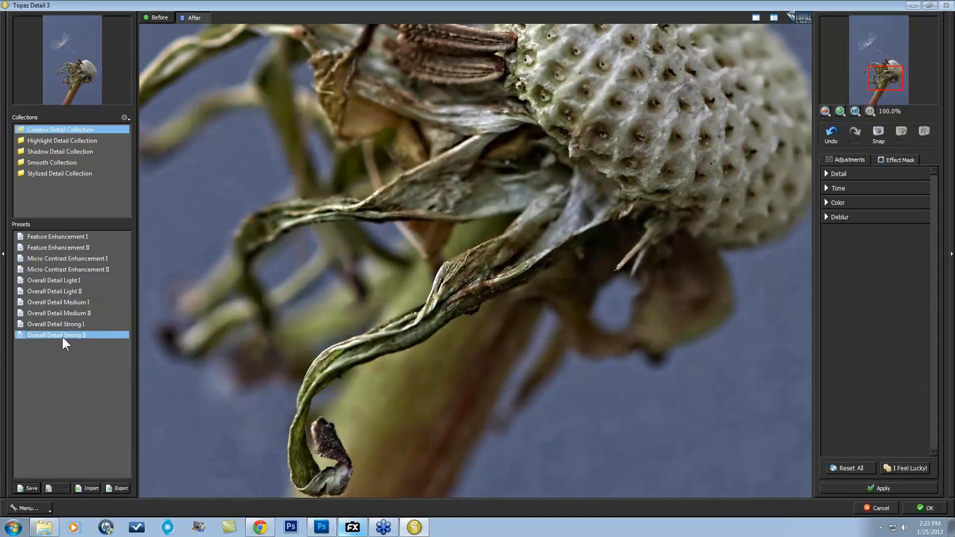
Apply the Overall Detail Medium I preset, compare it with the original and inspect the whole dandelion at 50%
click(66, 303)
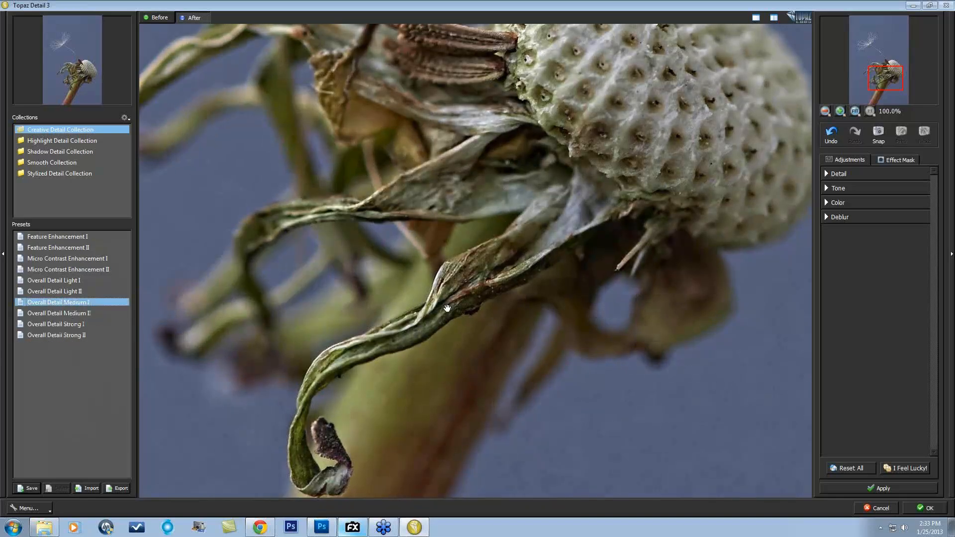
click(501, 307)
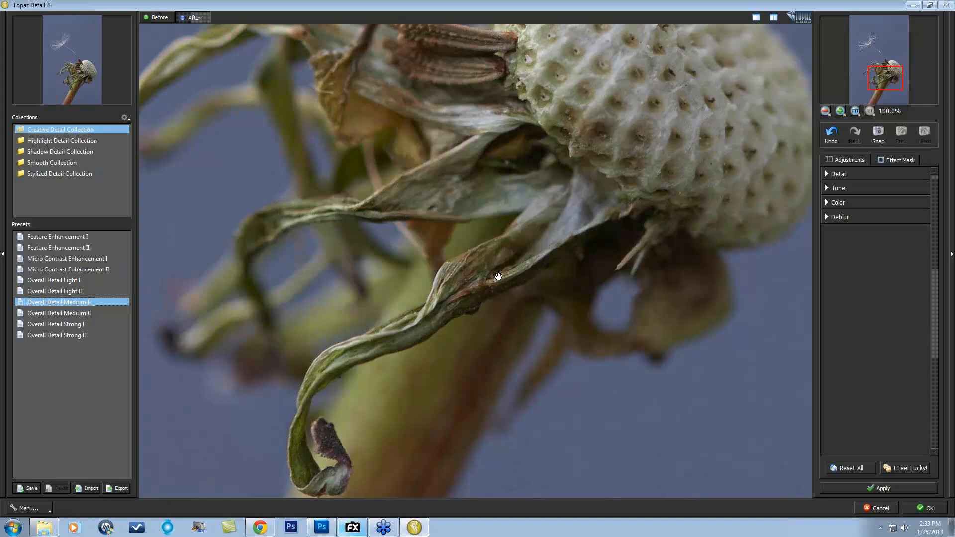
click(825, 111)
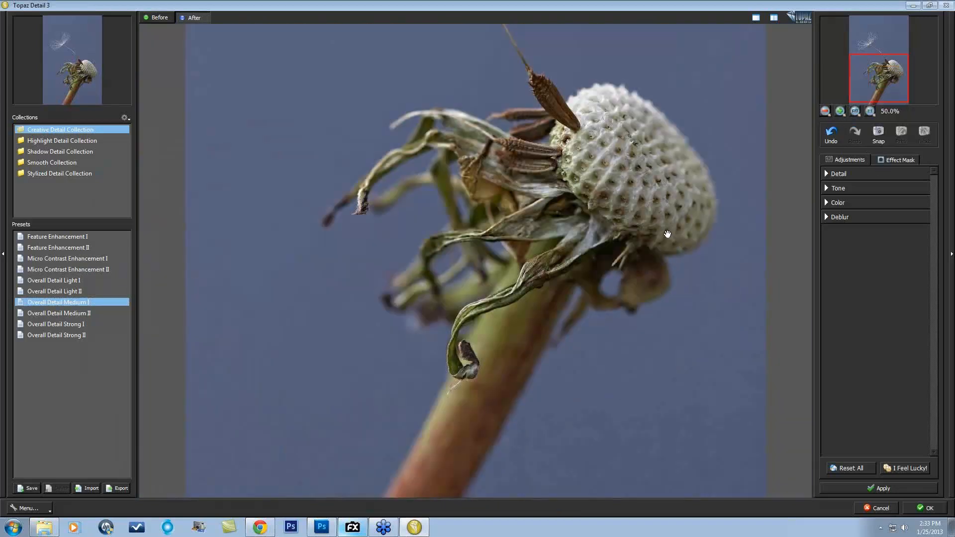
drag(668, 234, 625, 323)
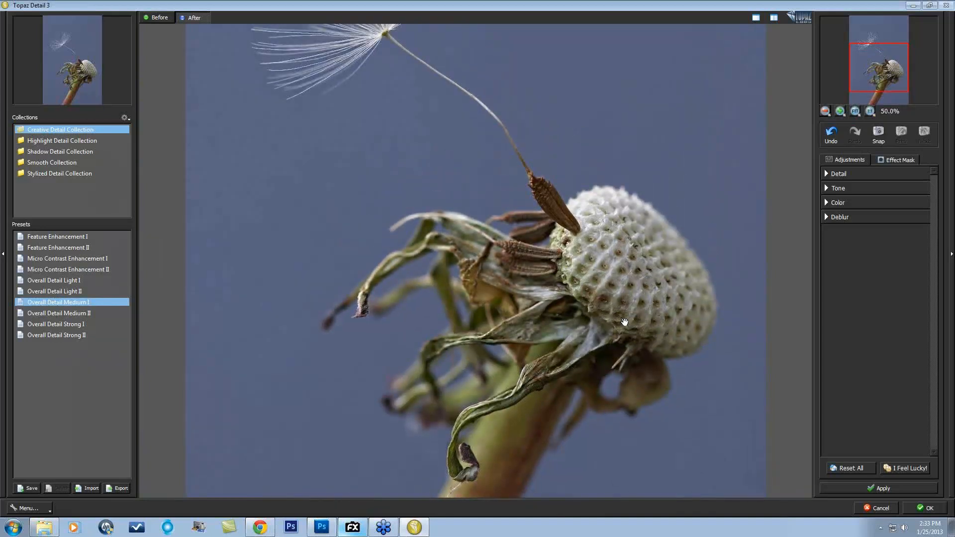
drag(655, 399, 609, 289)
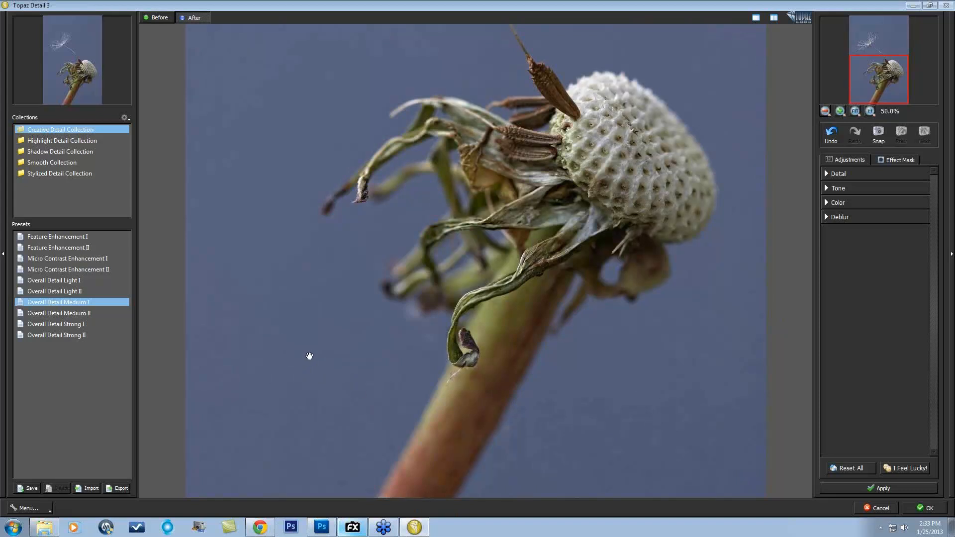
drag(680, 171, 544, 310)
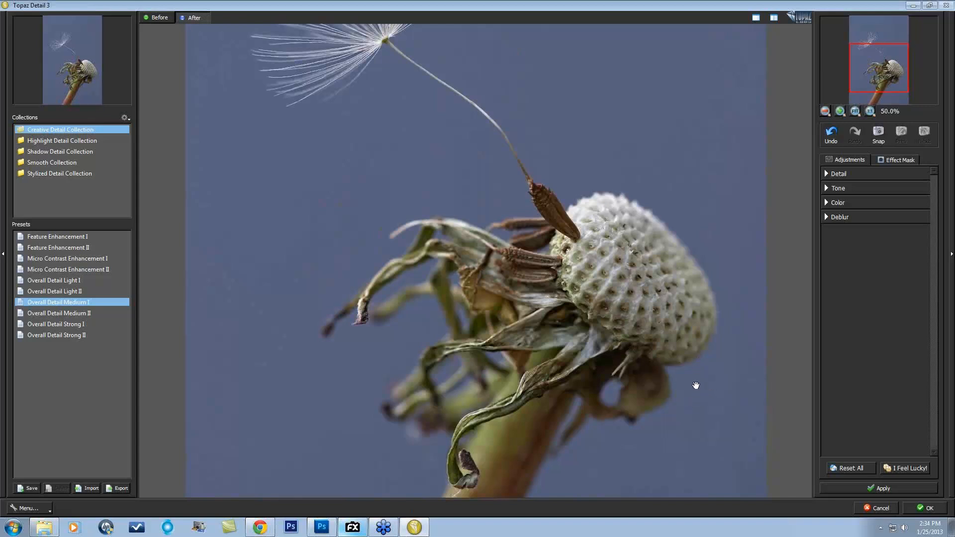
drag(693, 387, 658, 238)
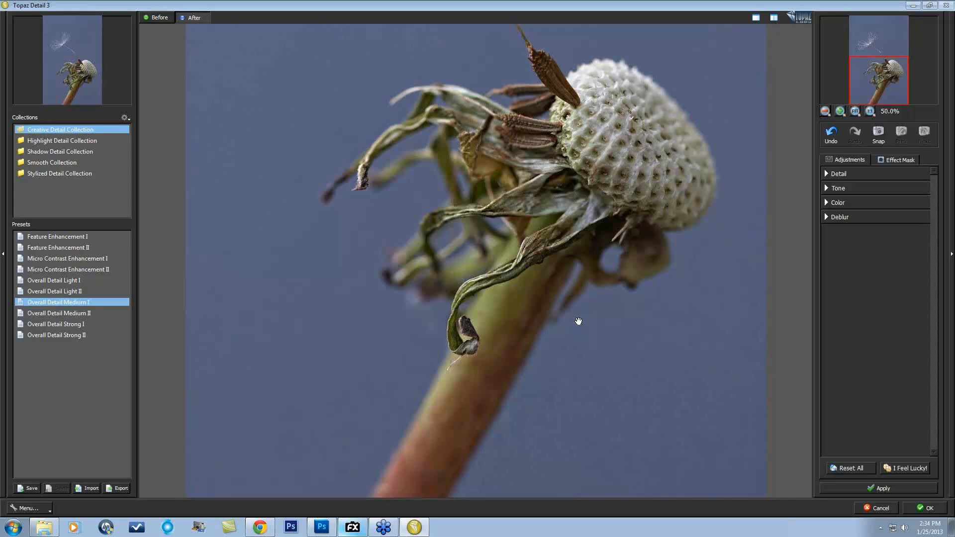
Set the overall Small Detail Boost to -0.27, Medium Detail to 0.18 and Medium Detail Boost to -0.08, and check the dandelion
click(826, 174)
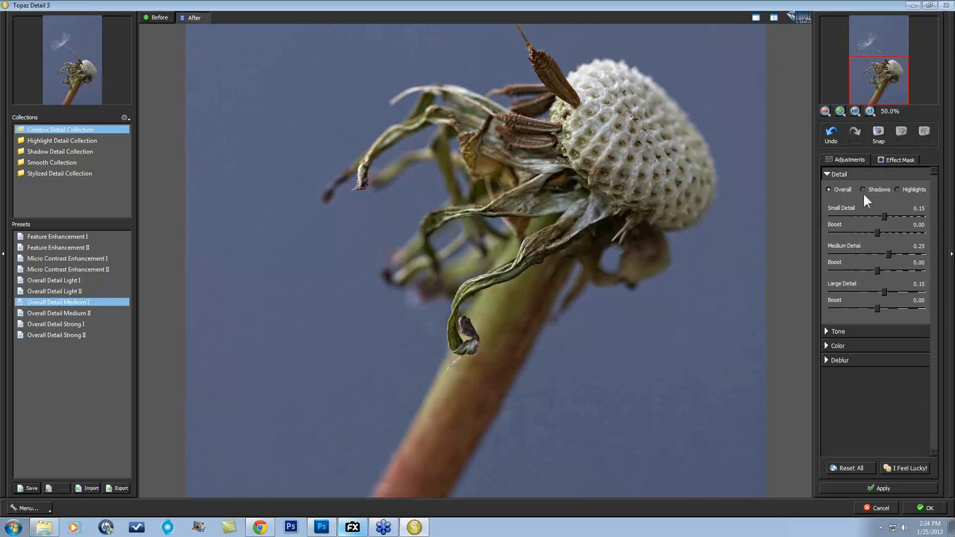
drag(878, 85, 880, 52)
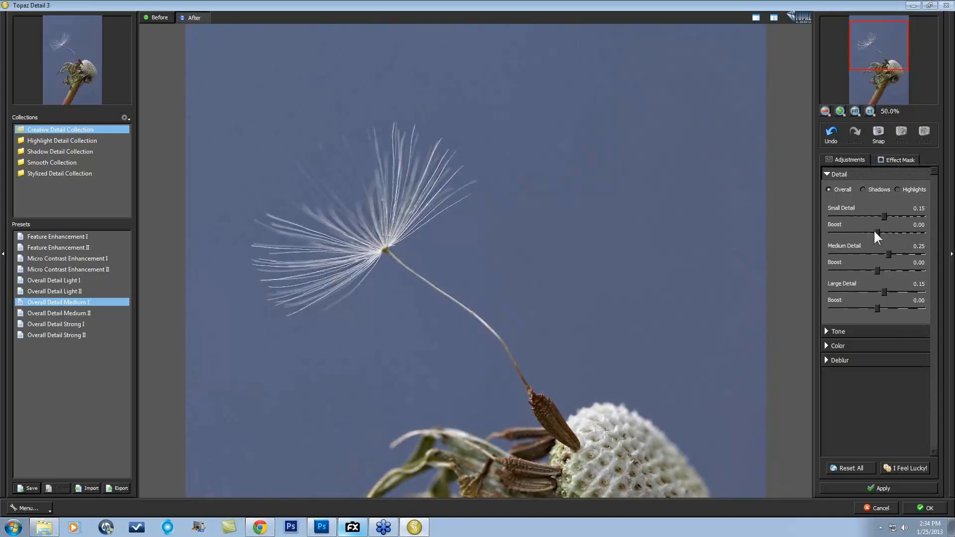
drag(874, 229, 865, 228)
drag(887, 254, 873, 270)
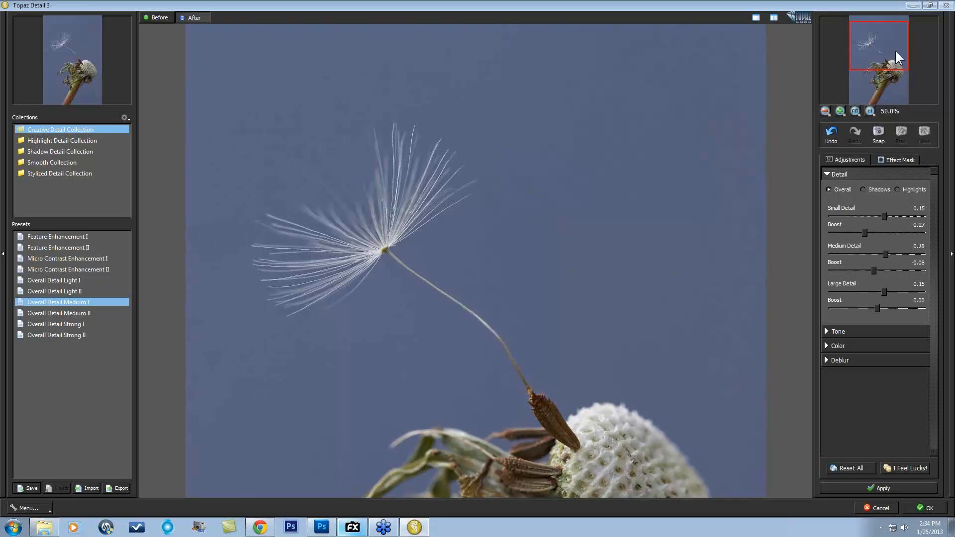
drag(895, 49, 904, 92)
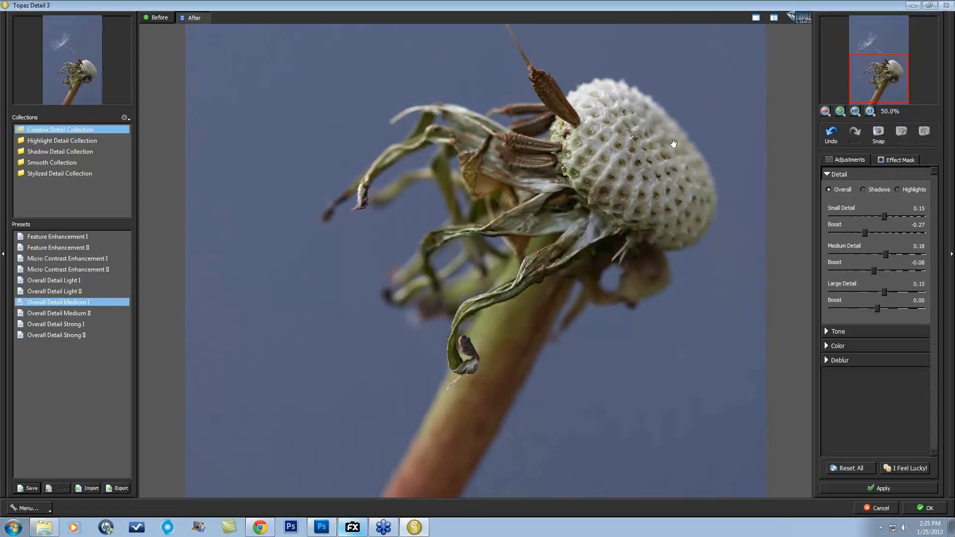
drag(664, 155, 656, 252)
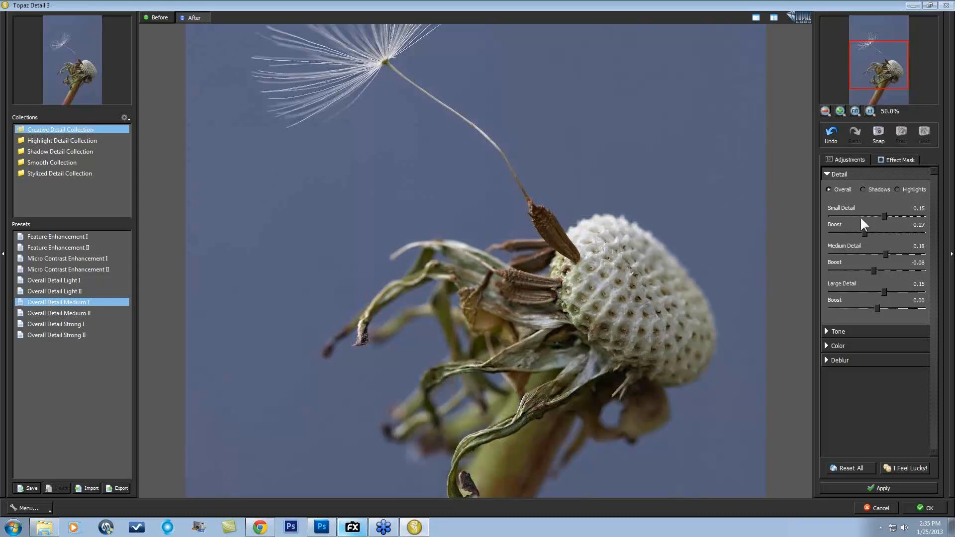
Try the overall Small Detail Boost at 1.00 and -1.00, reset it, and set it to -0.19
drag(865, 232, 928, 235)
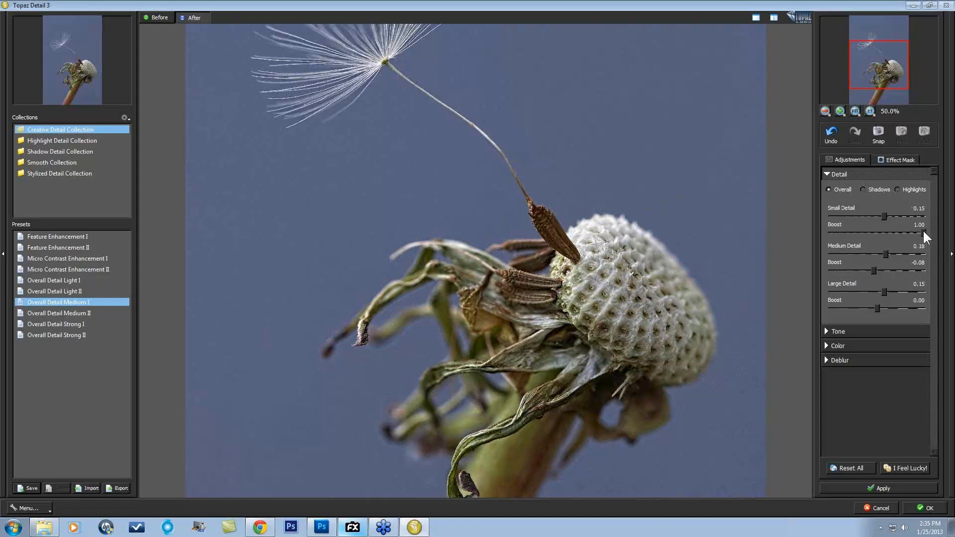
drag(924, 232, 816, 230)
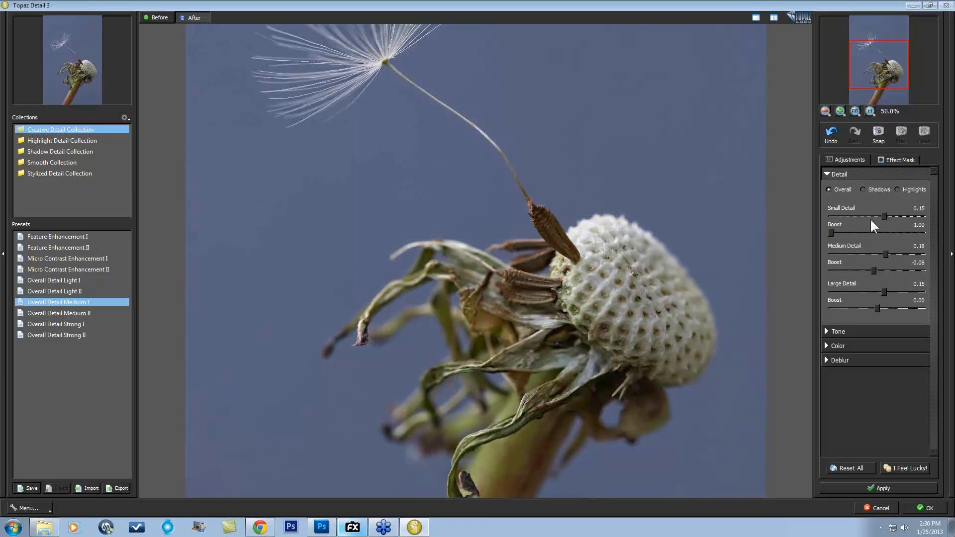
double_click(835, 227)
drag(877, 233, 868, 231)
drag(884, 77, 883, 84)
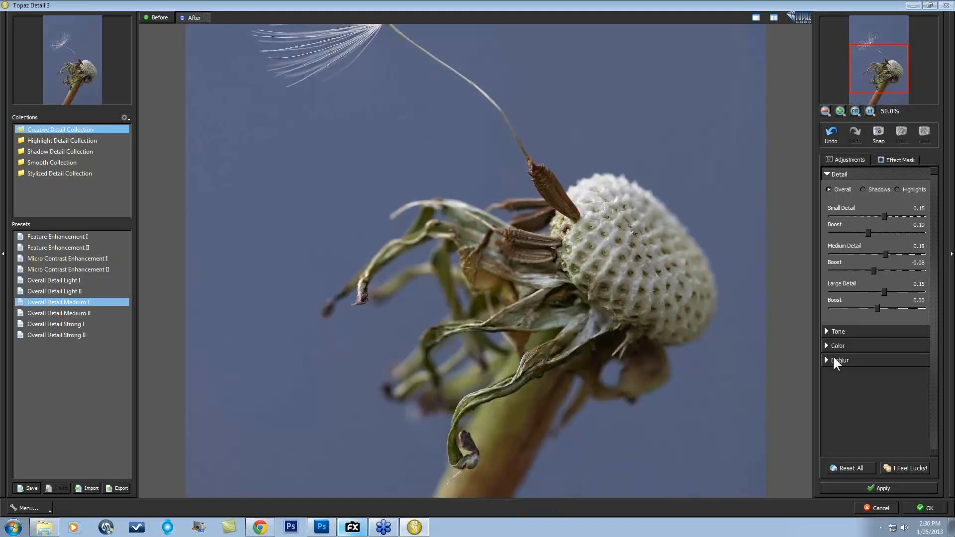
Set the Tone adjustment's Yellow-Blue to -0.18 and Cyan-Red to 0.27, and accept the Topaz Detail result for the dandelion
click(826, 330)
scroll(933, 300, down, 3)
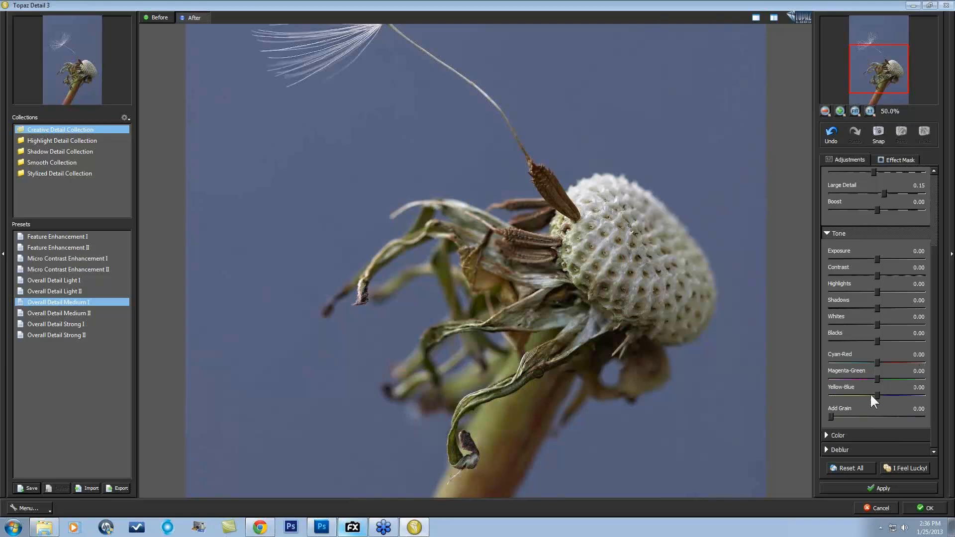
drag(879, 393, 868, 391)
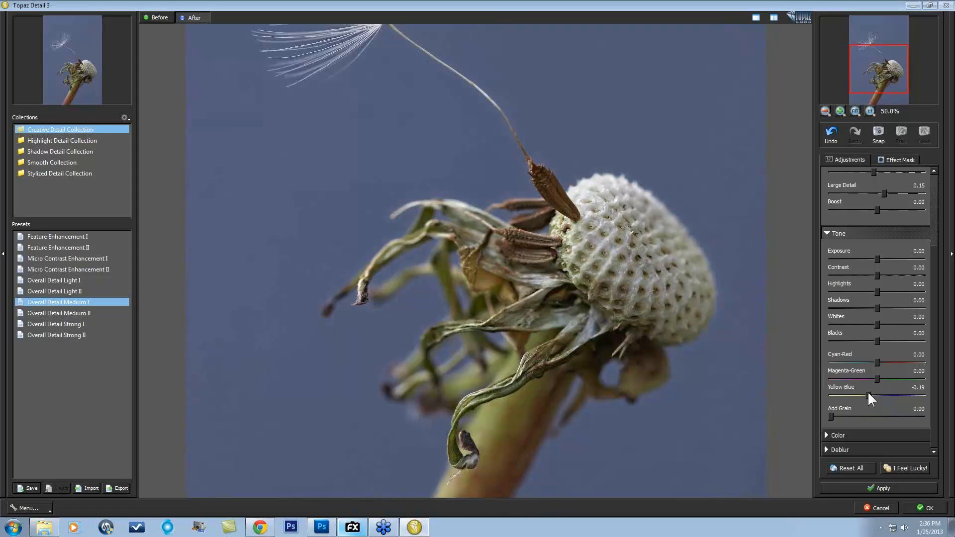
drag(867, 391, 869, 390)
drag(881, 363, 888, 363)
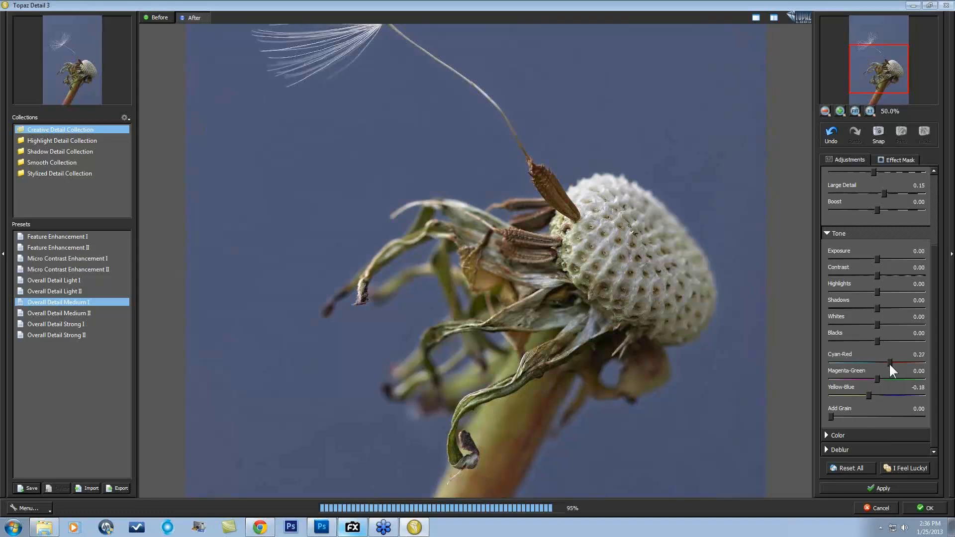
click(631, 297)
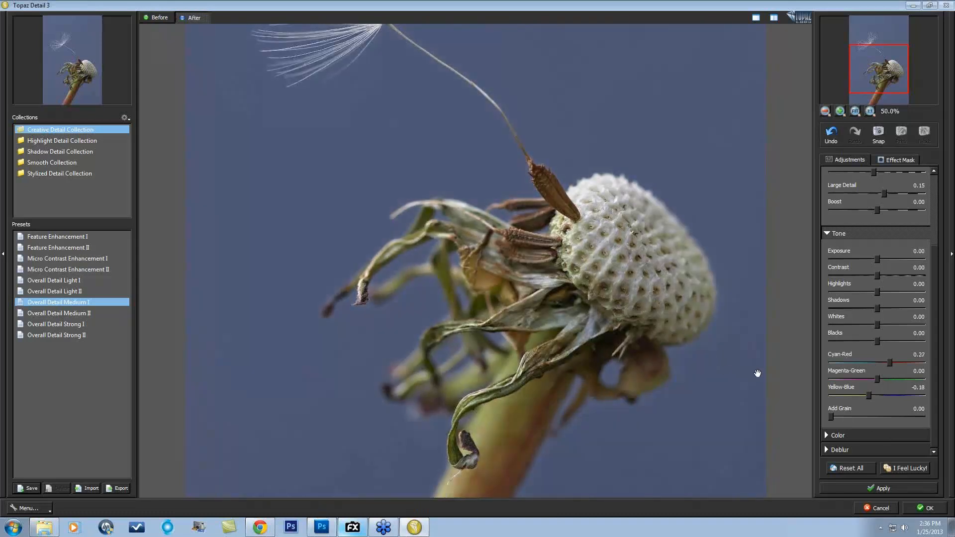
click(925, 508)
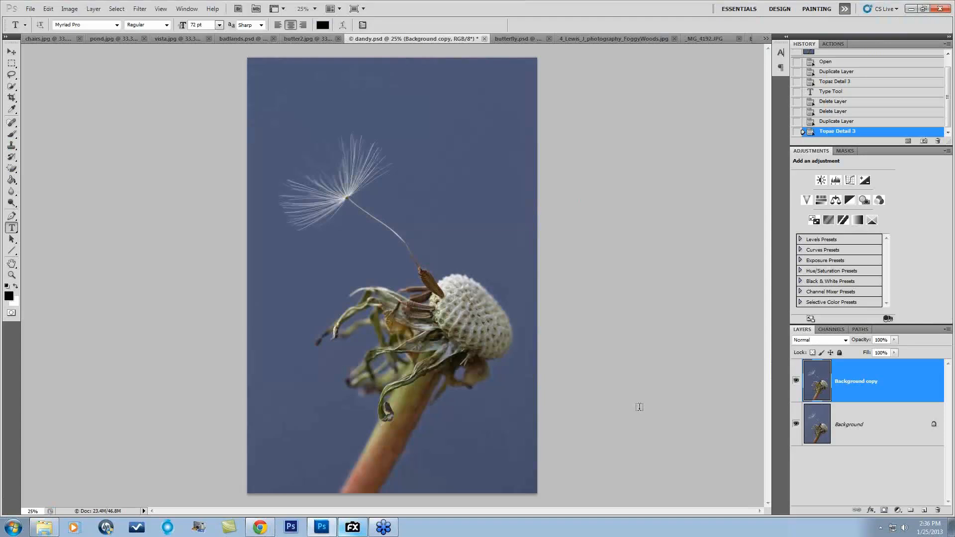
Compare the dandelion before and after by toggling the visibility of the Background copy layer
click(796, 382)
click(797, 382)
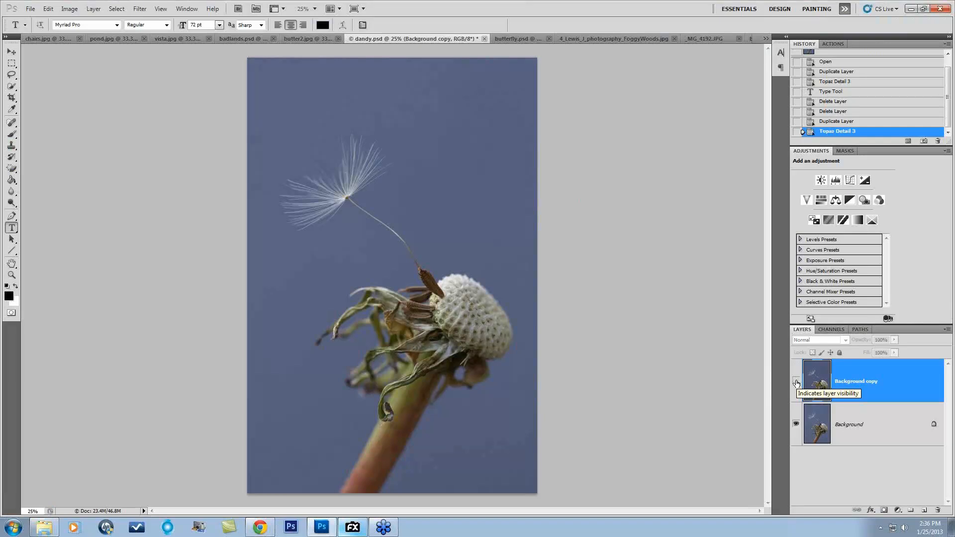
click(796, 383)
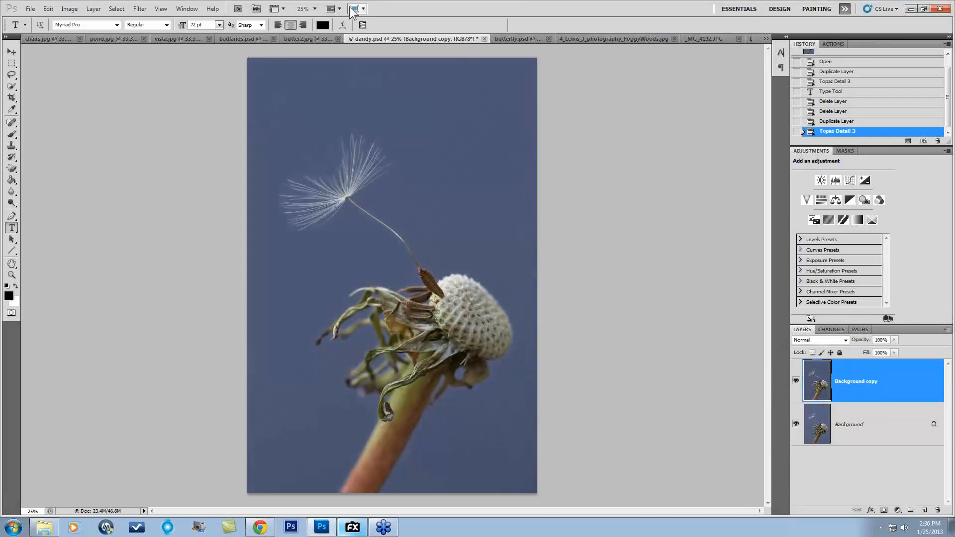
Switch to the FoggyWoods image and compare the original with the Background copy 2 and Background copy layers
click(577, 38)
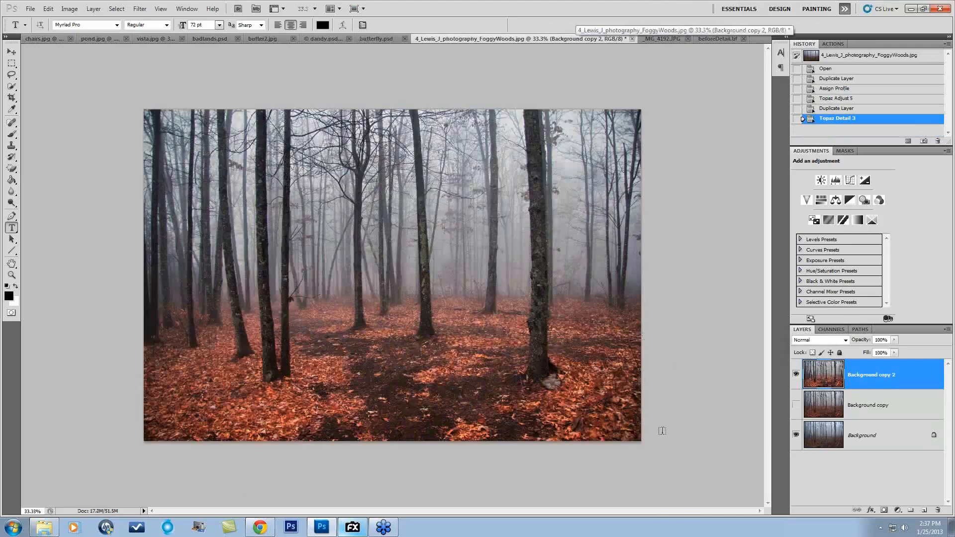
click(795, 374)
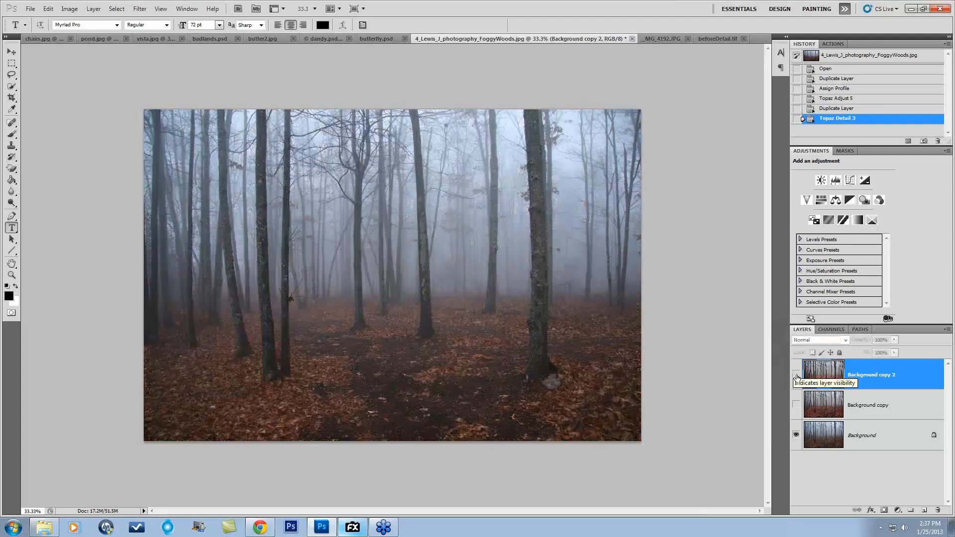
click(796, 375)
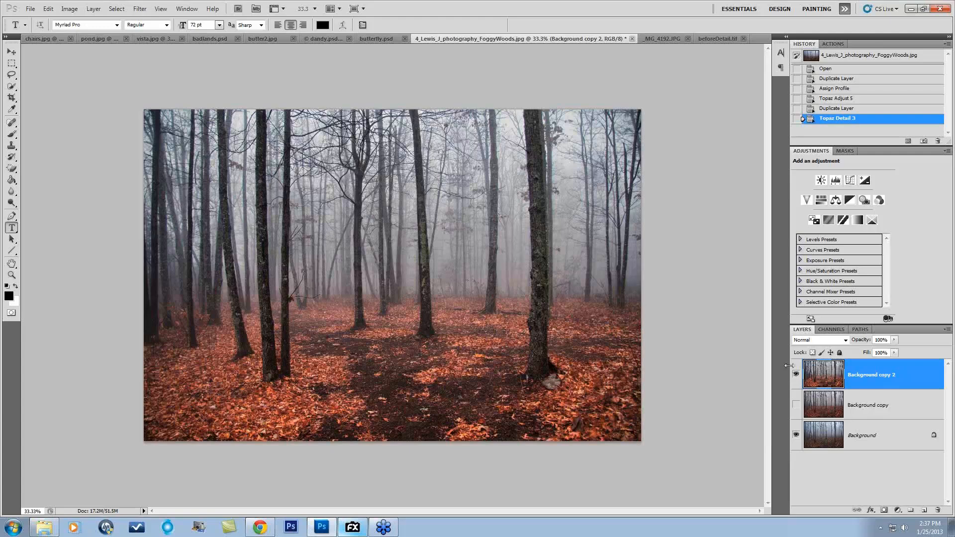
click(794, 374)
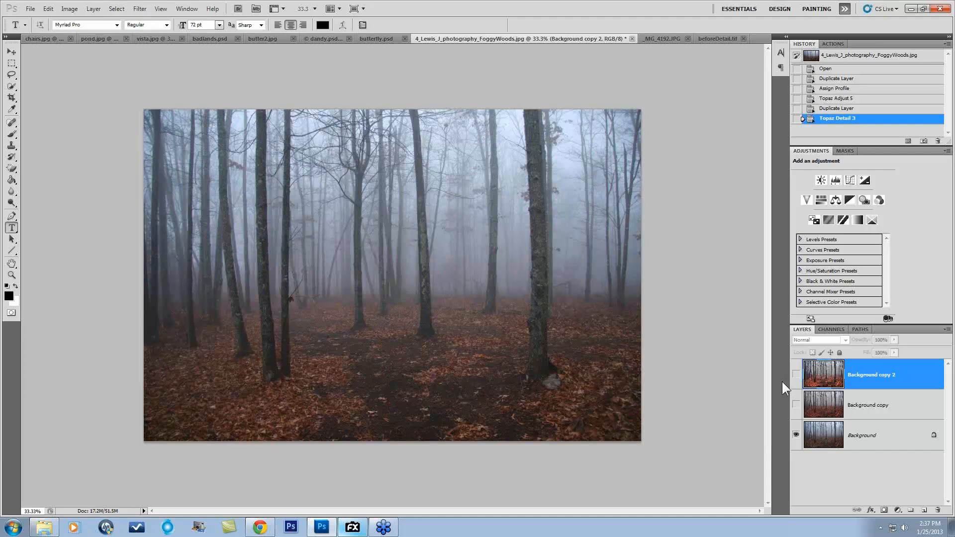
click(796, 375)
click(796, 375)
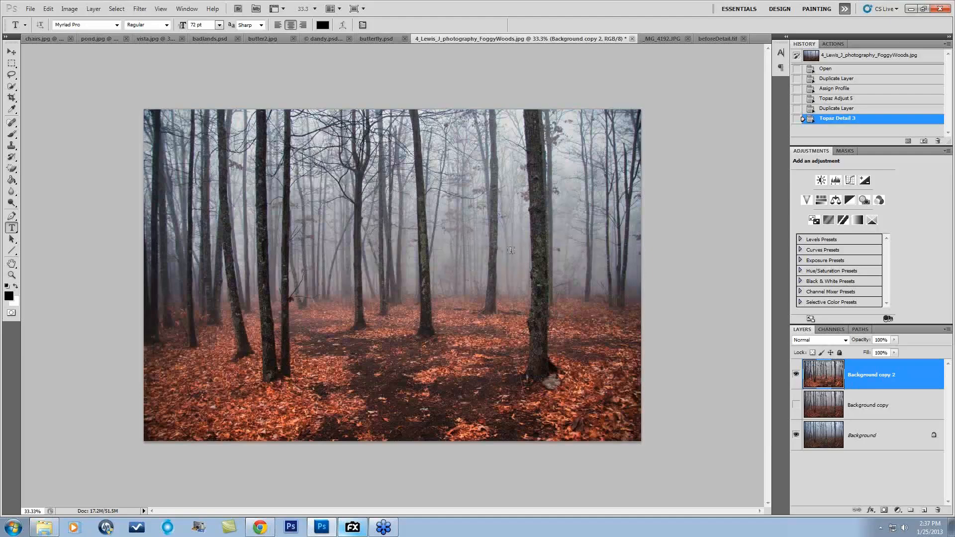
click(796, 375)
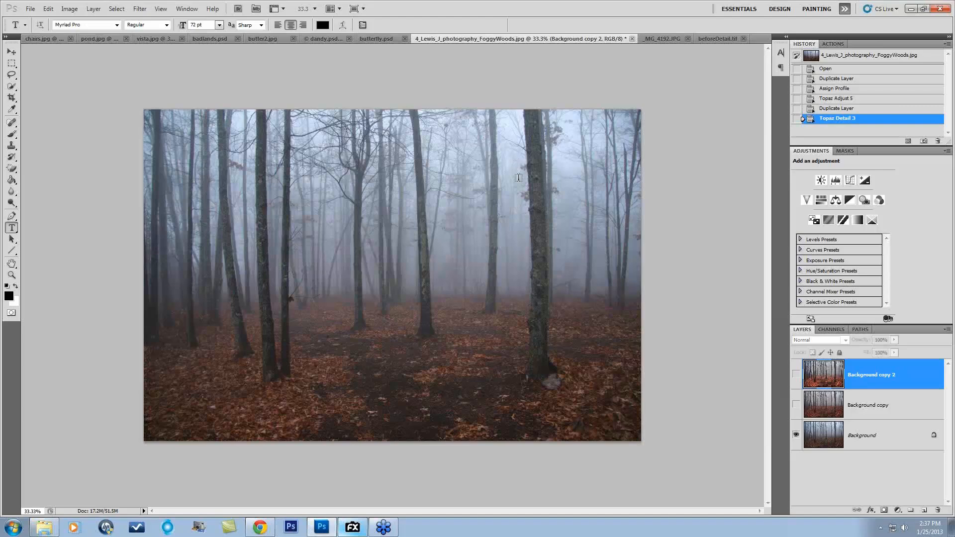
click(796, 375)
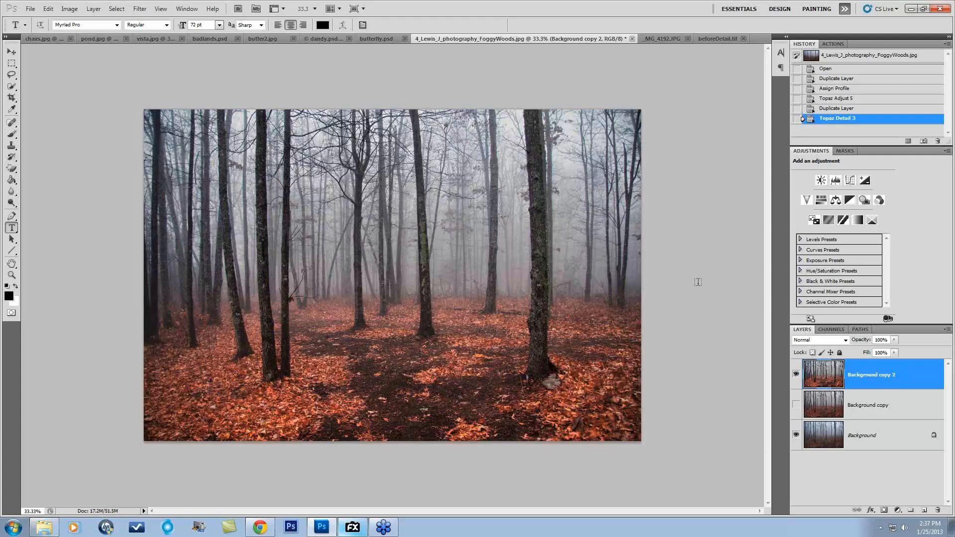
click(796, 374)
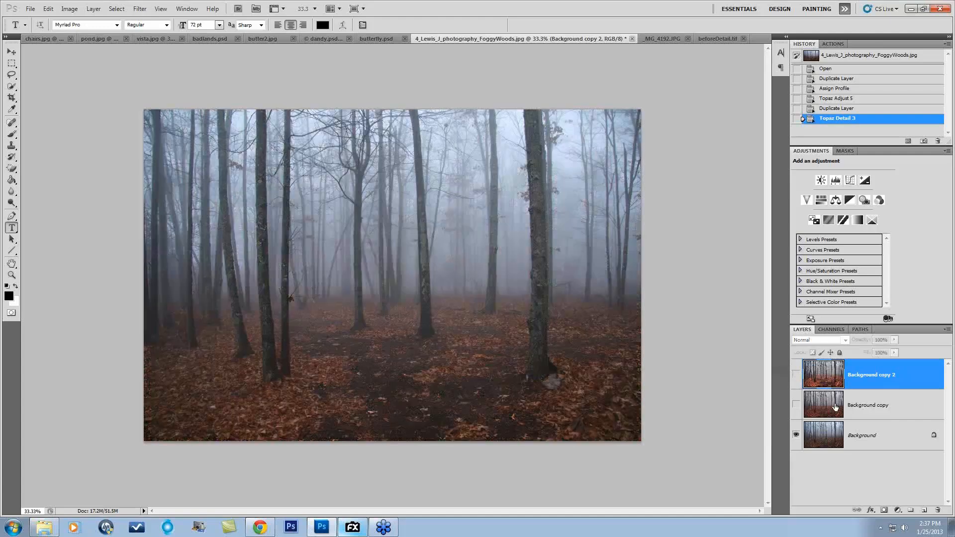
click(796, 405)
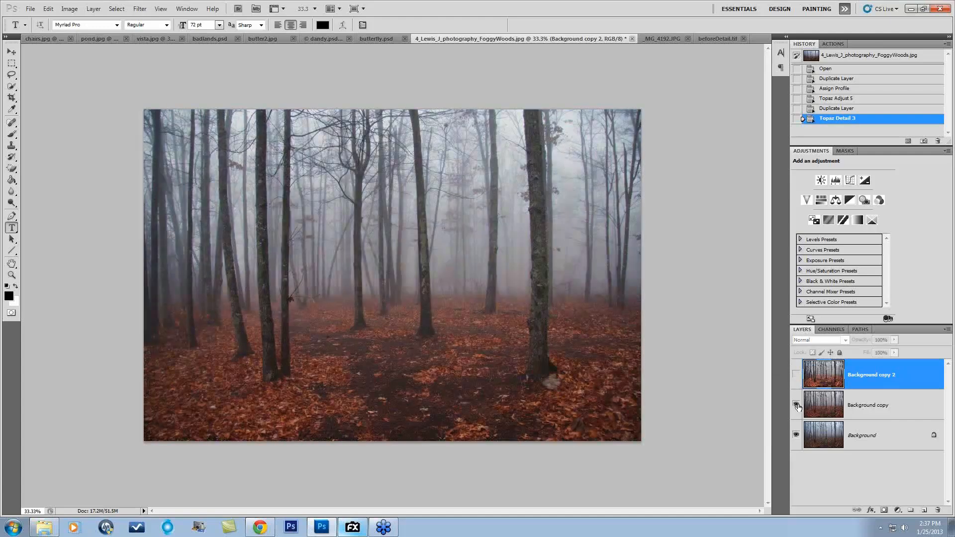
click(796, 405)
click(796, 406)
Delete the Background copy and Background copy 2 layers from the FoggyWoods image
click(867, 401)
shift+click(877, 378)
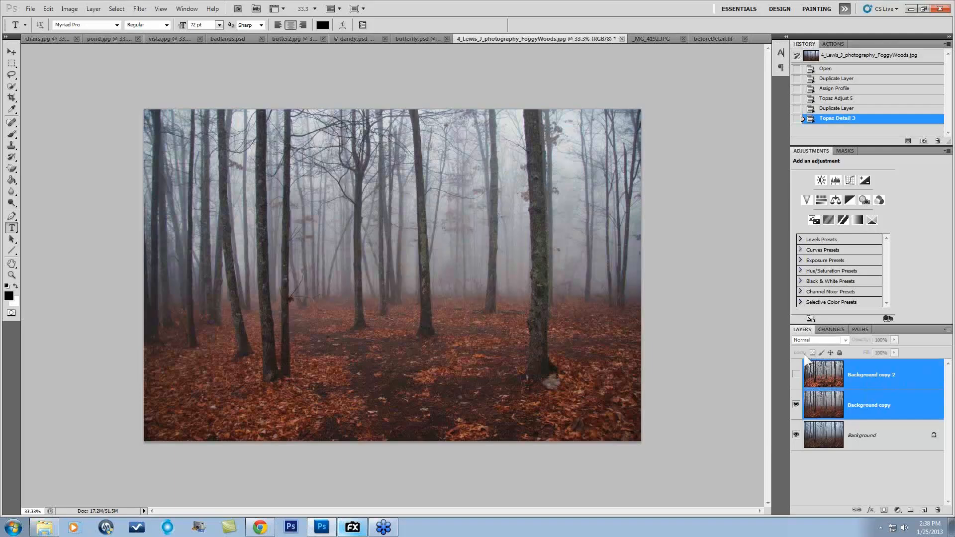
drag(925, 416, 938, 510)
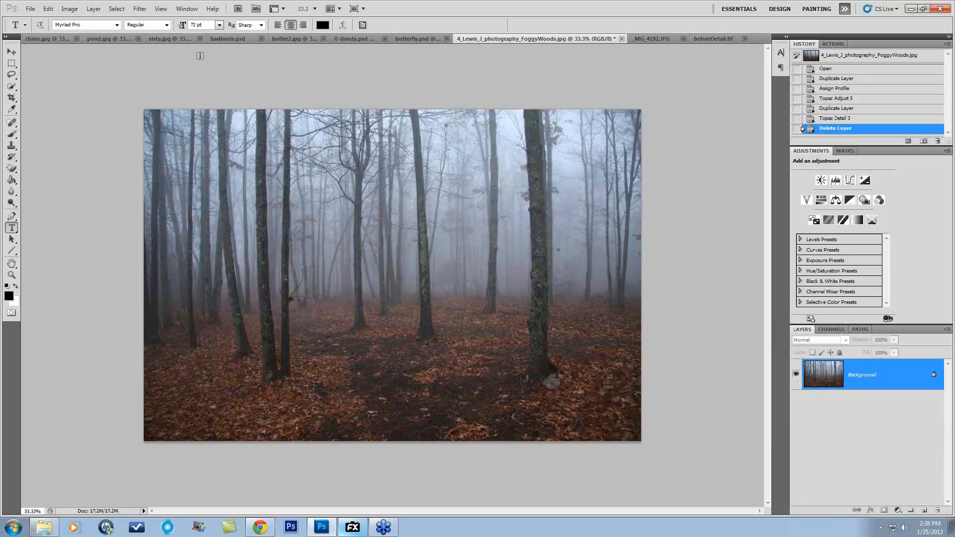
Open the foggy woods Background layer in Topaz Adjust 5 and show its effects and presets
click(140, 10)
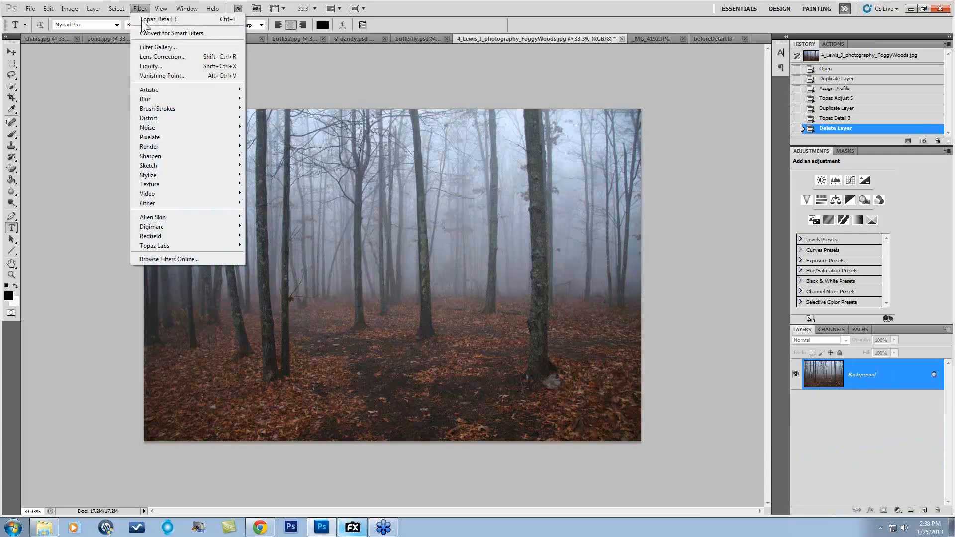
mouse_move(158, 248)
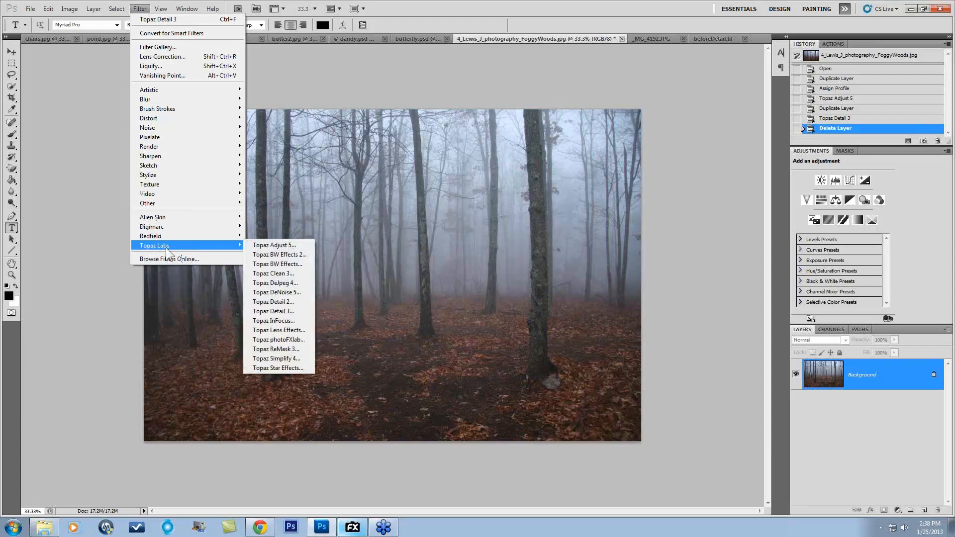
click(268, 246)
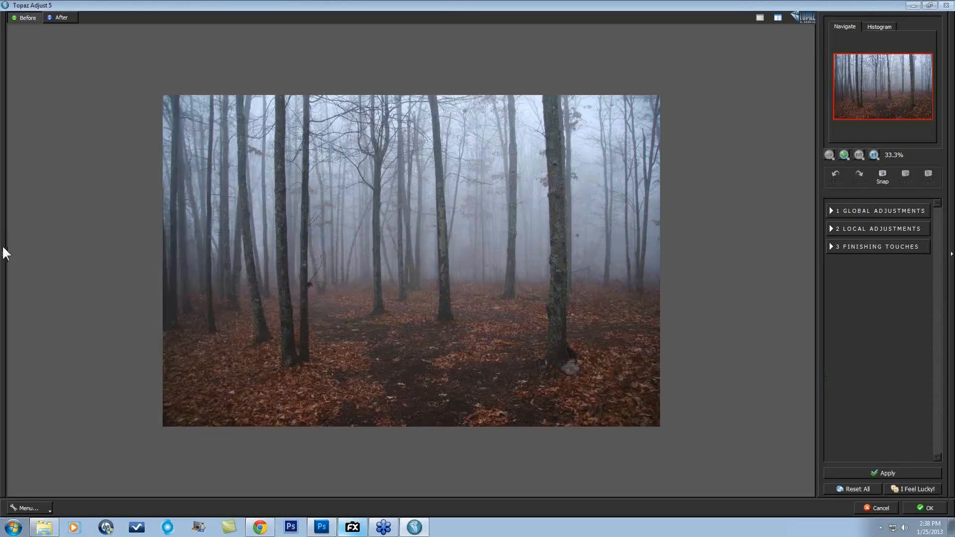
click(4, 253)
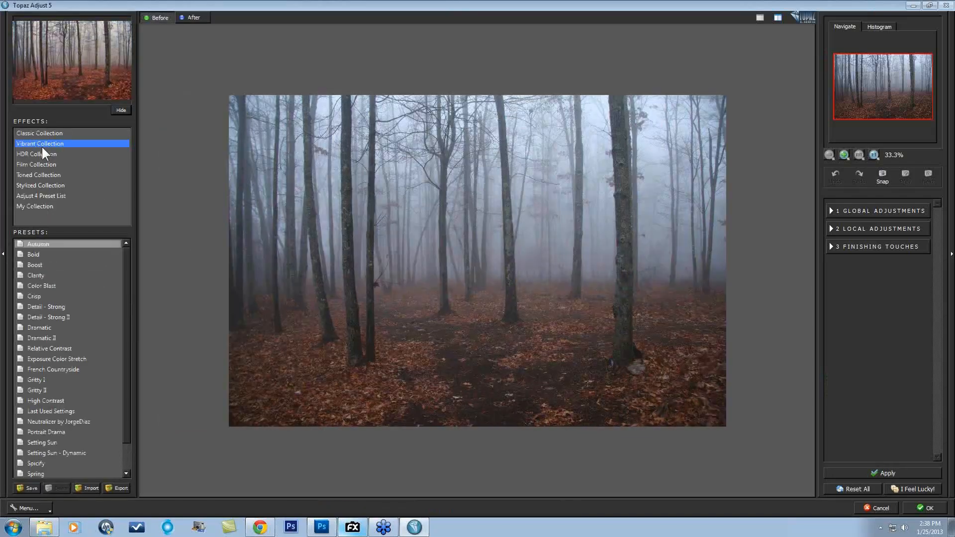
Apply the Autumn preset from the Vibrant Collection and compare it with the original image
click(37, 245)
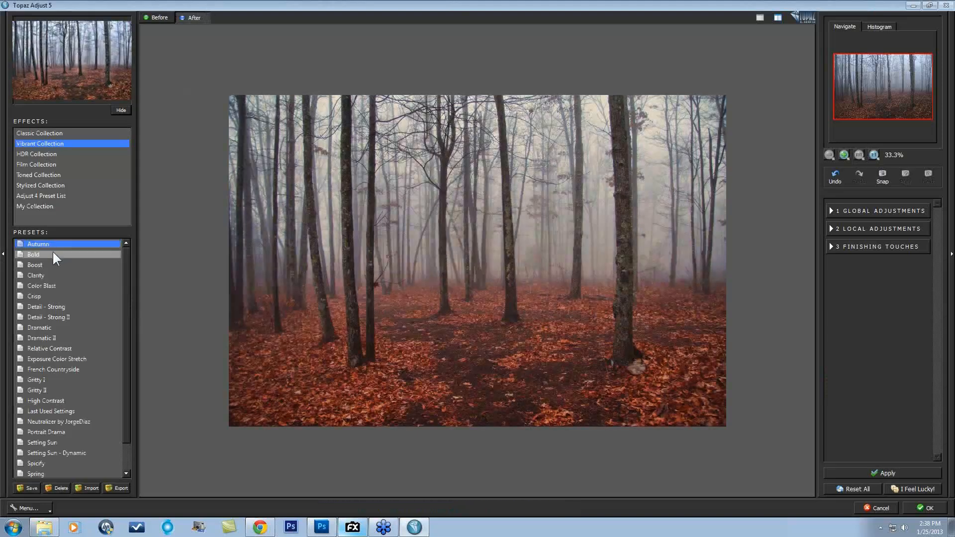
click(587, 304)
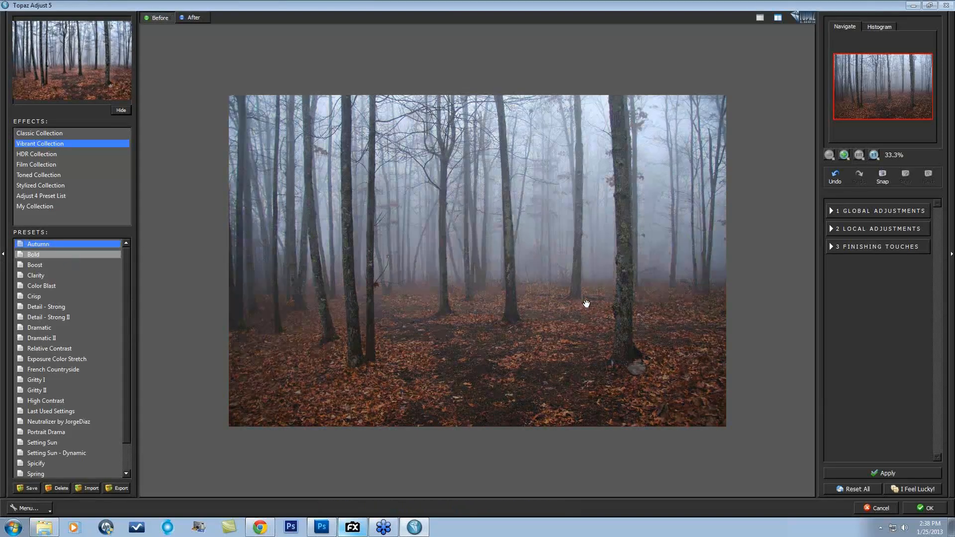
drag(587, 304, 585, 300)
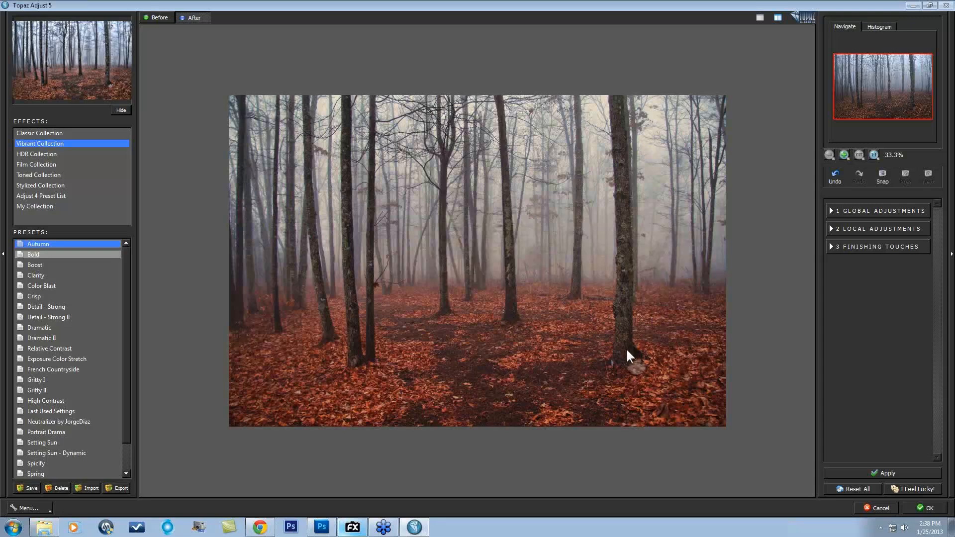
drag(643, 369, 650, 369)
Set the Overall Transparency to 0.41, turn off Warmth, and accept the Topaz Adjust result for the woods image
click(836, 249)
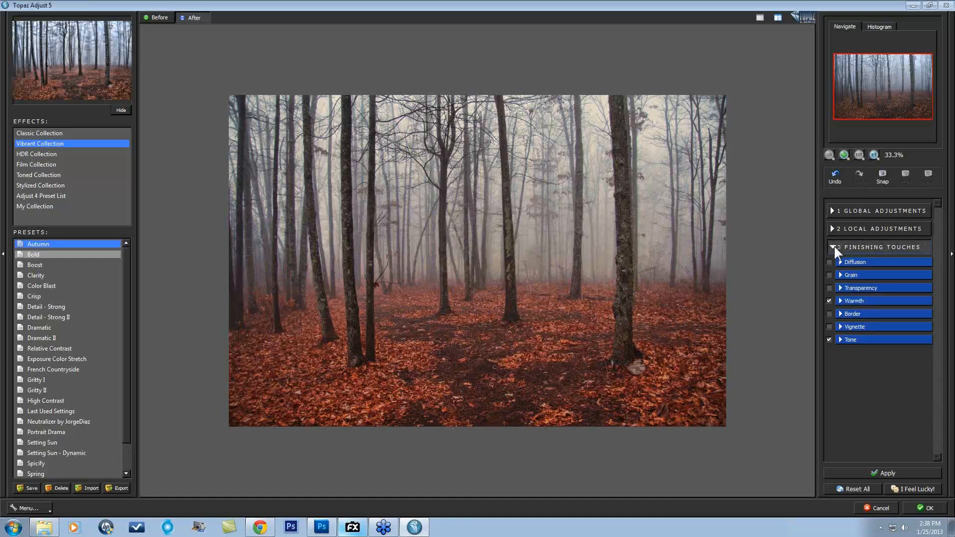
click(842, 288)
drag(837, 318, 878, 321)
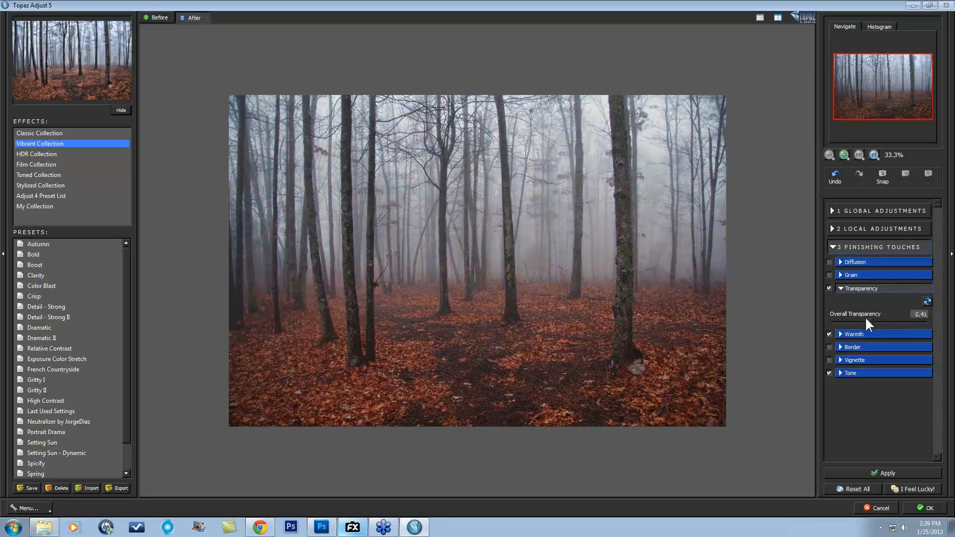
click(829, 334)
click(833, 211)
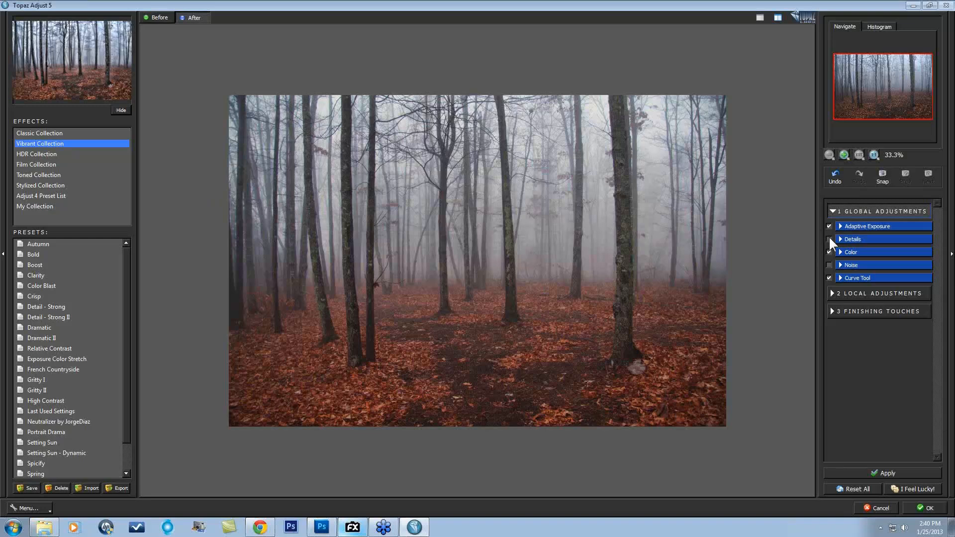
click(921, 508)
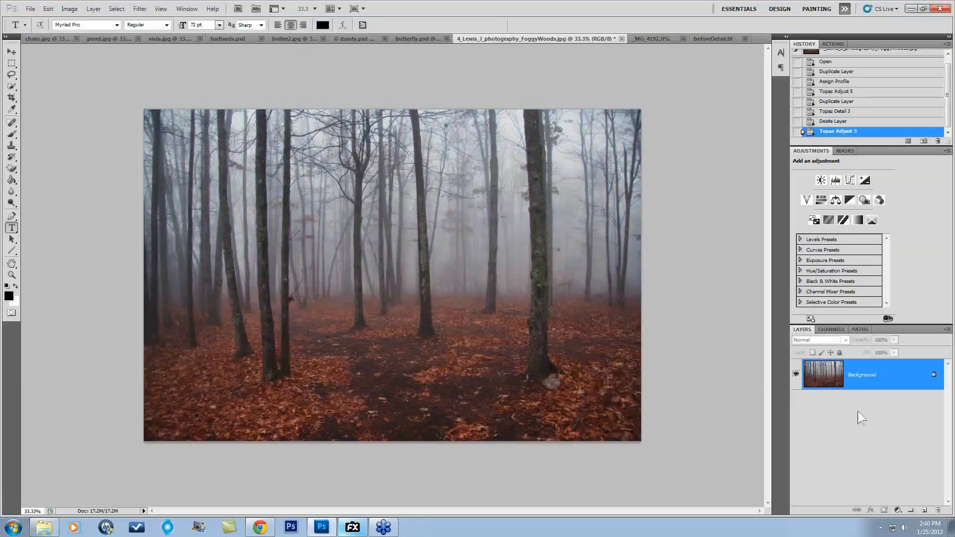
Duplicate the Background layer of the woods image and open the copy in Topaz Detail 3
drag(899, 376, 924, 511)
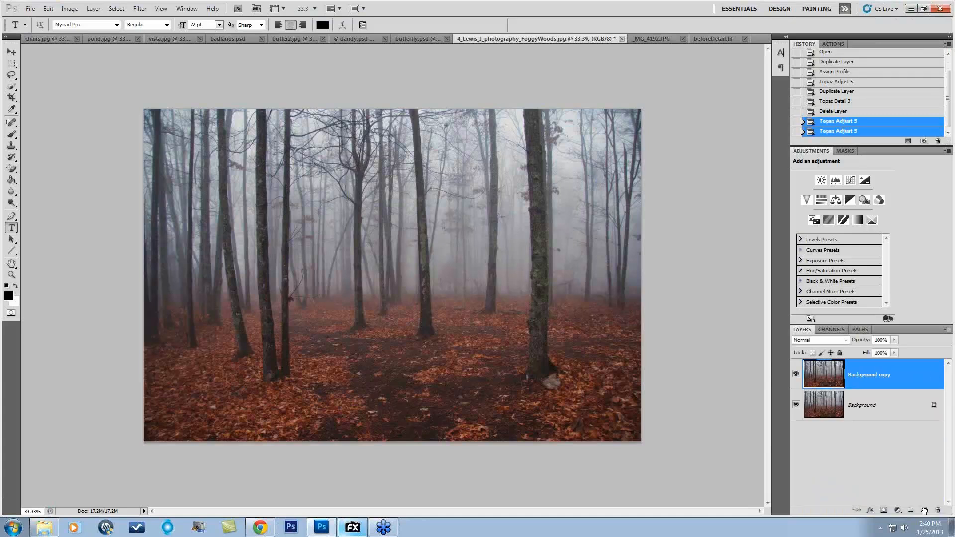
click(139, 9)
mouse_move(219, 246)
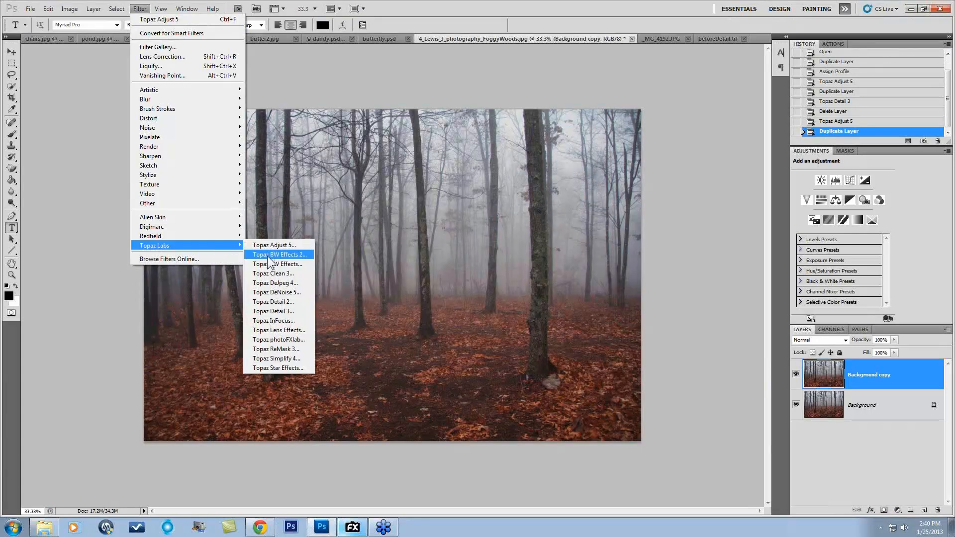
click(274, 310)
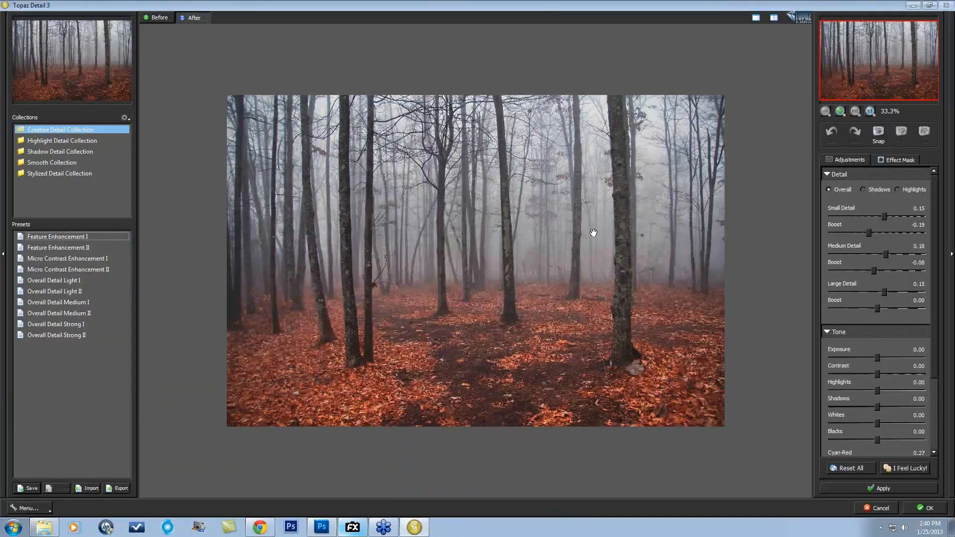
Clear the adjustments and preview the Desaturated Blush I, Desaturated Blush II and Spring Landscape I presets from the Stylized Detail Collection
click(852, 468)
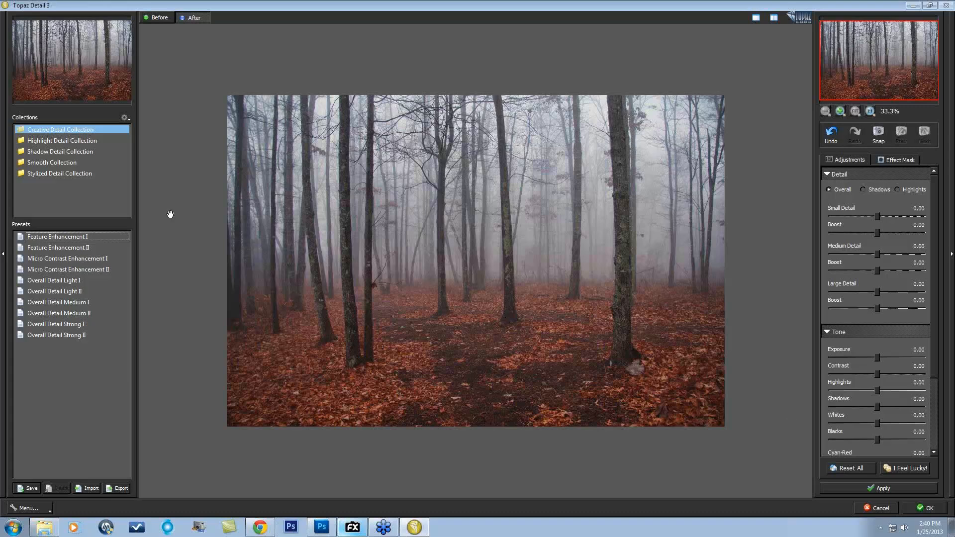
click(78, 174)
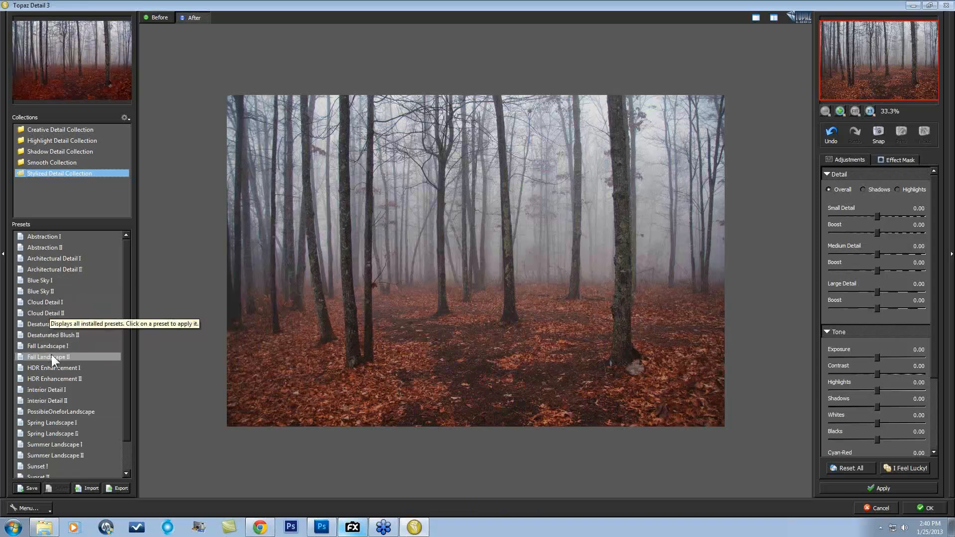
click(43, 324)
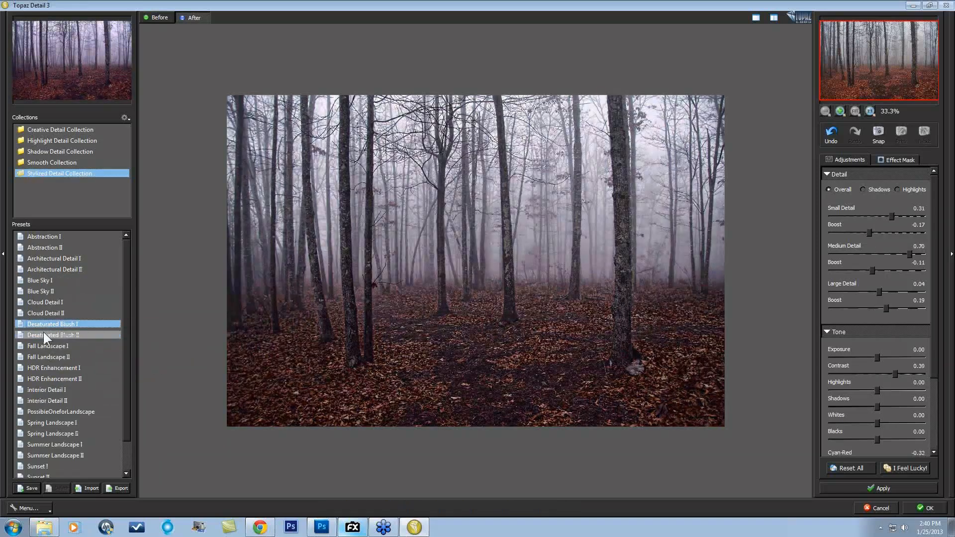
click(44, 335)
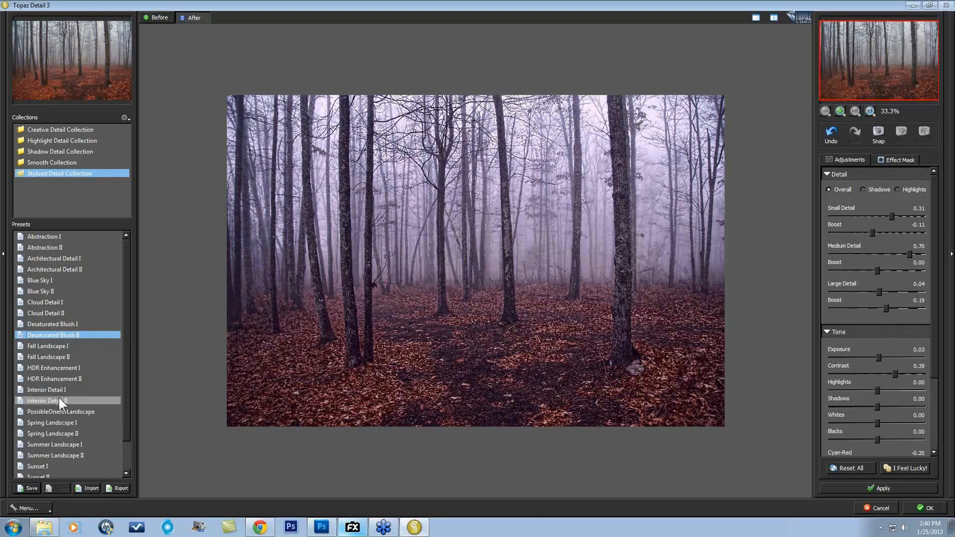
click(55, 422)
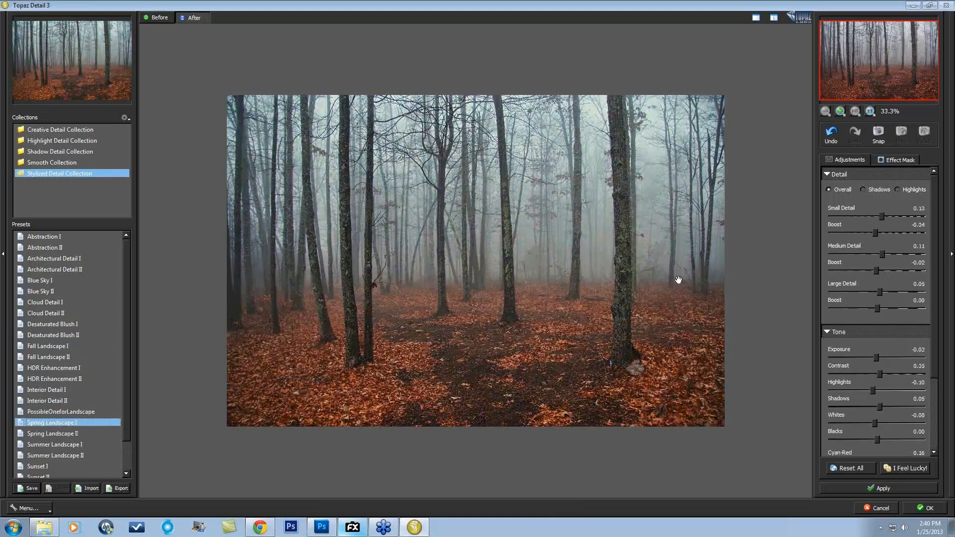
Reset all adjustments and set the overall Small Detail to 0.12, Medium Detail to 0.14 and Large Detail to 0.24
click(851, 470)
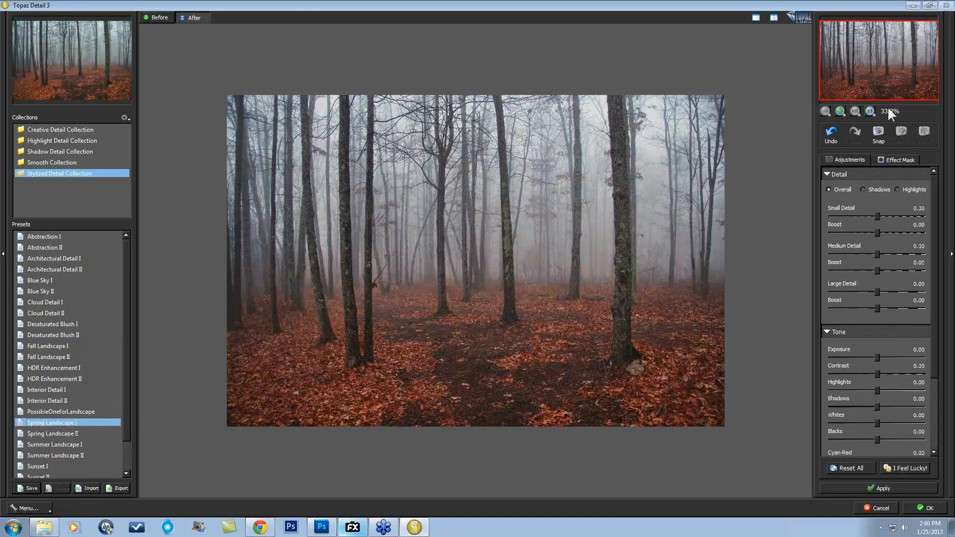
click(840, 111)
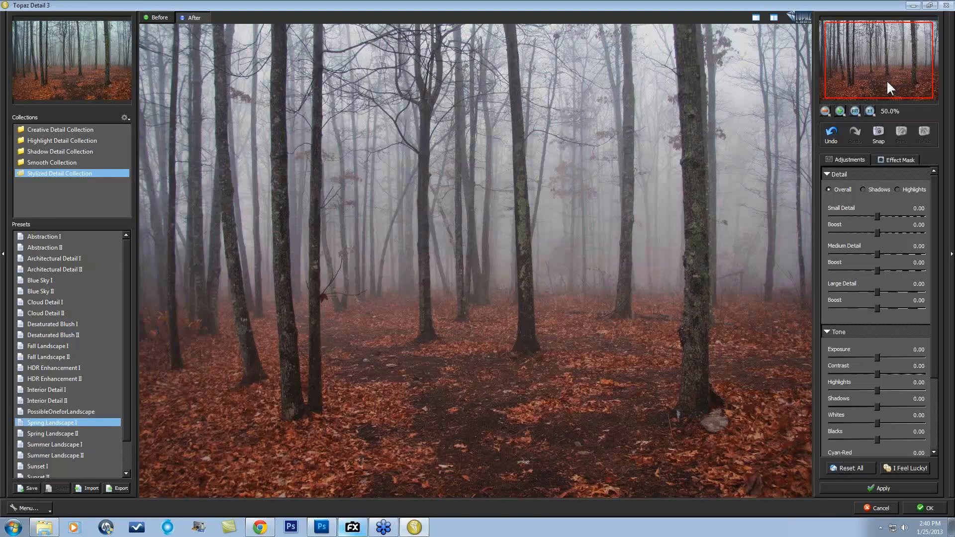
drag(887, 80, 889, 91)
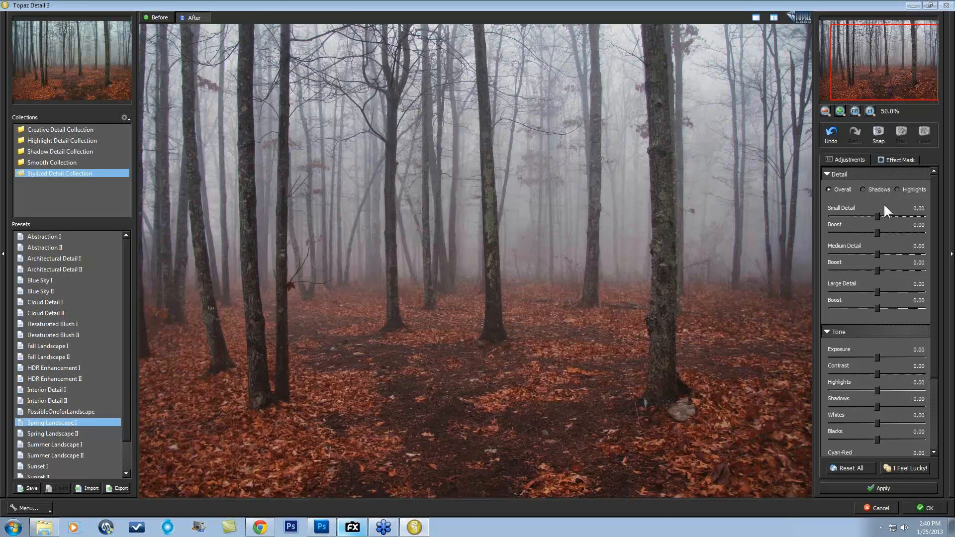
drag(877, 217, 882, 217)
drag(877, 253, 882, 251)
drag(878, 290, 888, 285)
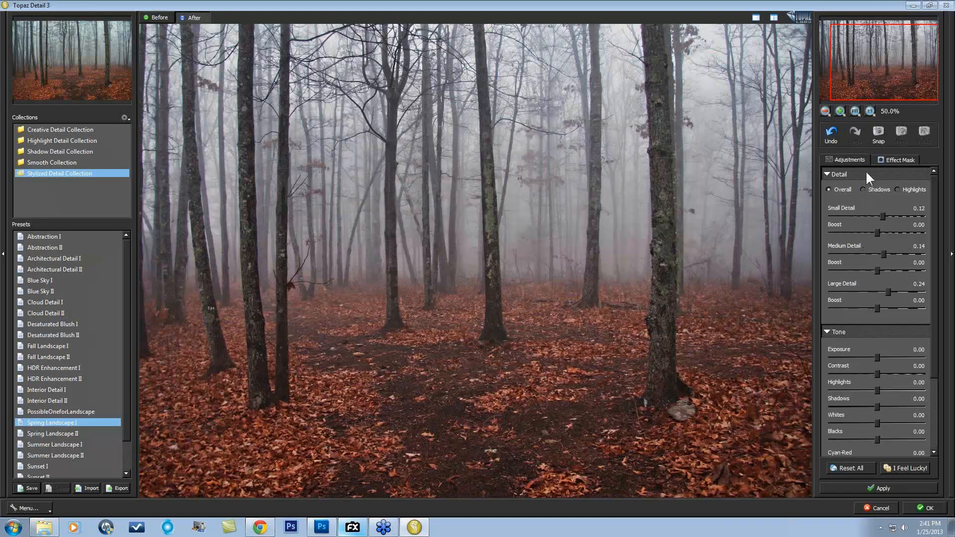
Set the Medium Detail to 0.23 and the Large Detail to 0.19 for the highlights of the woods image
click(863, 189)
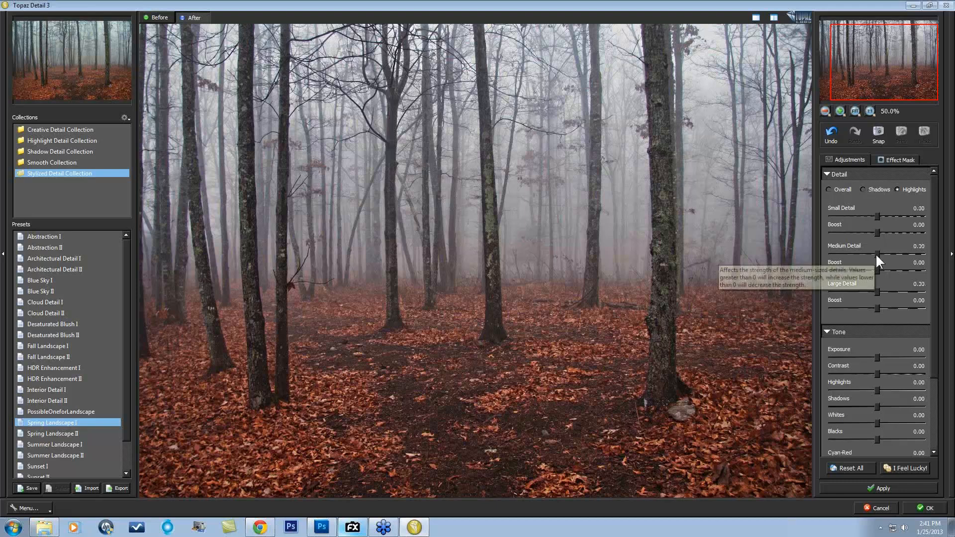
drag(877, 254, 880, 256)
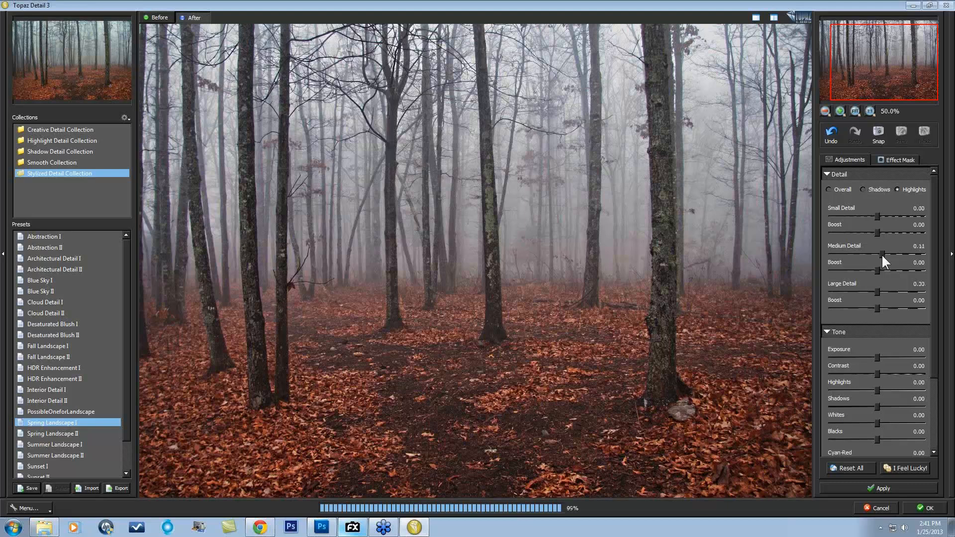
drag(878, 291, 887, 250)
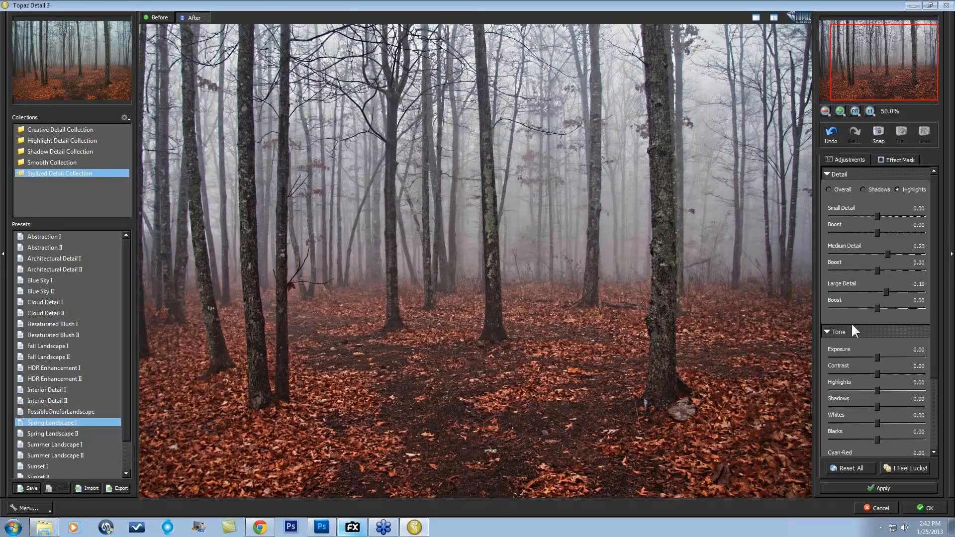
Adjust the tone with Cyan-Red at 0.17, Magenta-Green at -0.17, Yellow-Blue at -0.31 and Contrast at 0.44
click(855, 111)
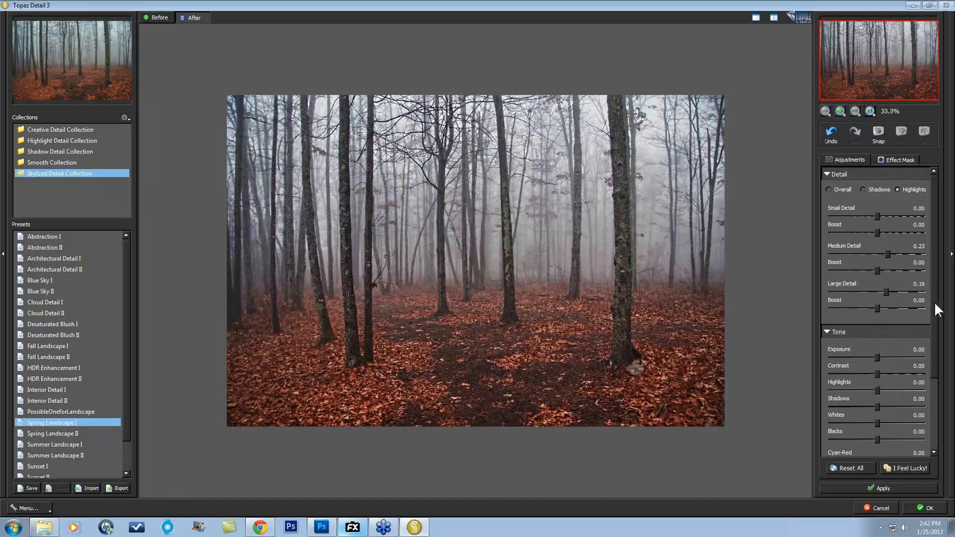
drag(936, 310, 931, 379)
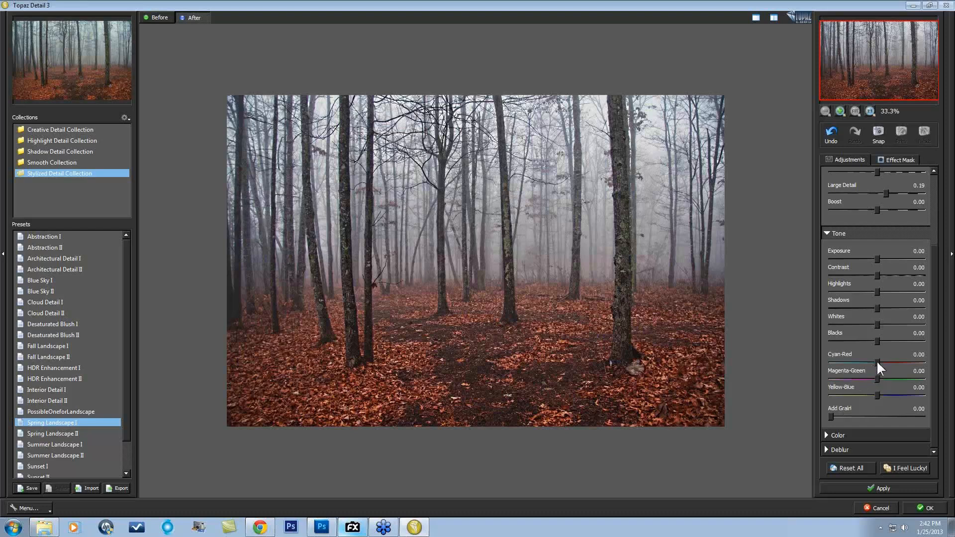
drag(877, 364, 862, 393)
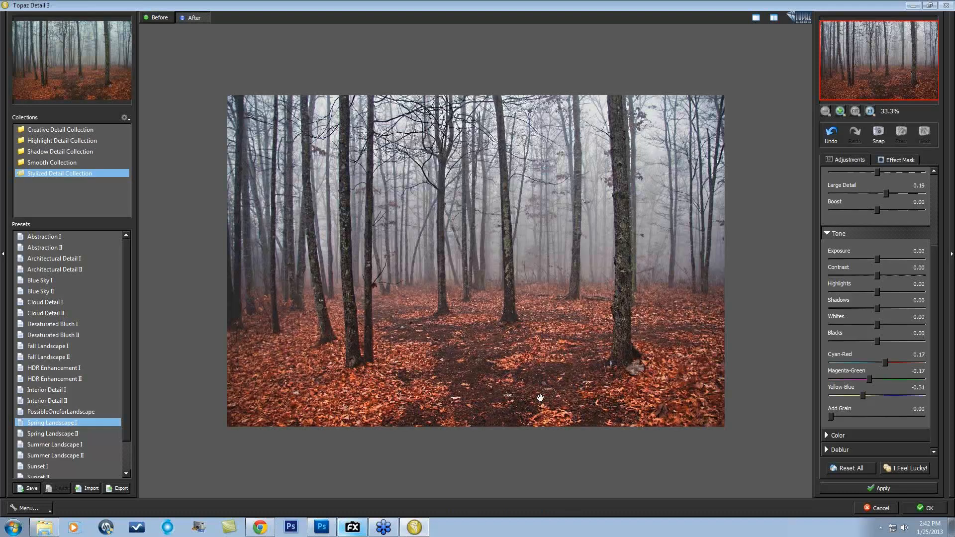
drag(607, 418, 580, 418)
drag(877, 274, 897, 273)
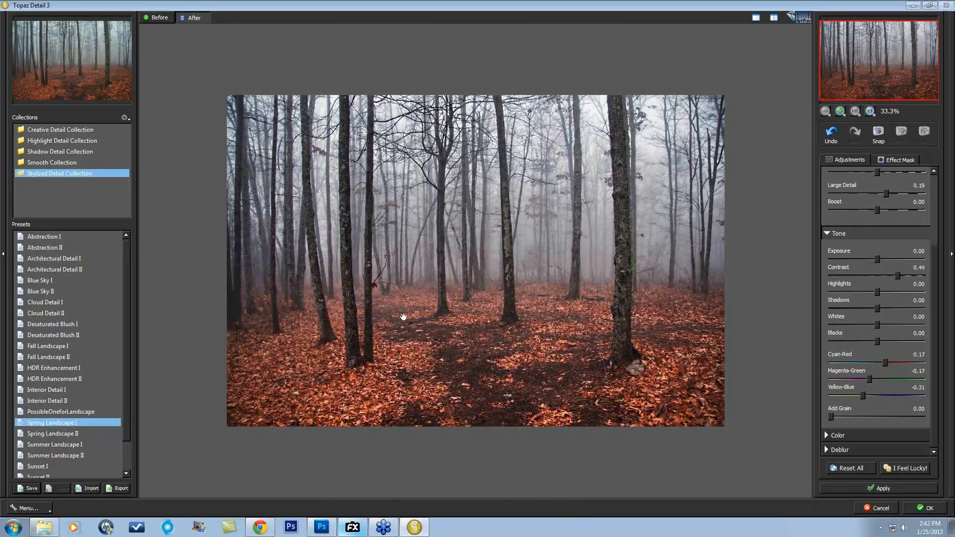
Accept the Topaz Detail result for the woods image and compare the Background copy with the original Background
click(487, 361)
click(523, 392)
click(920, 509)
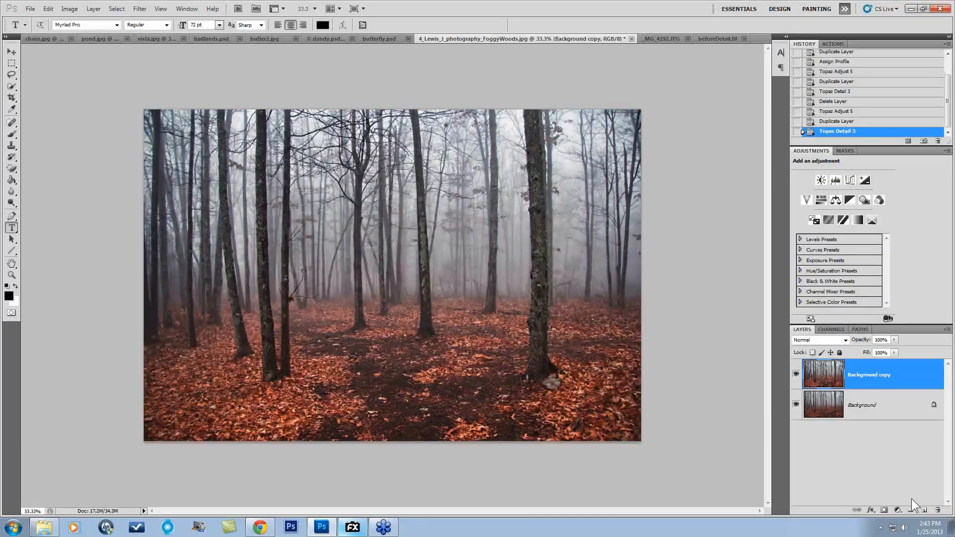
click(796, 375)
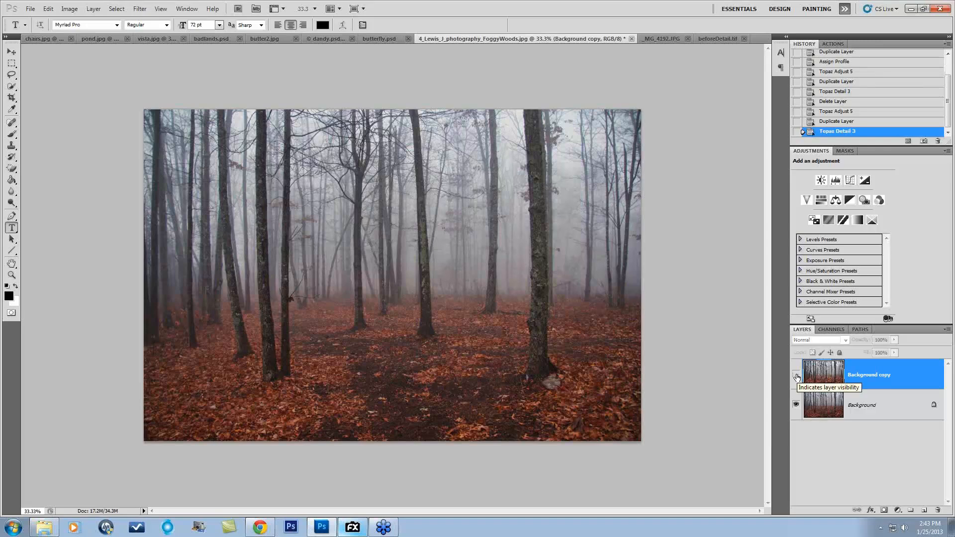
click(796, 375)
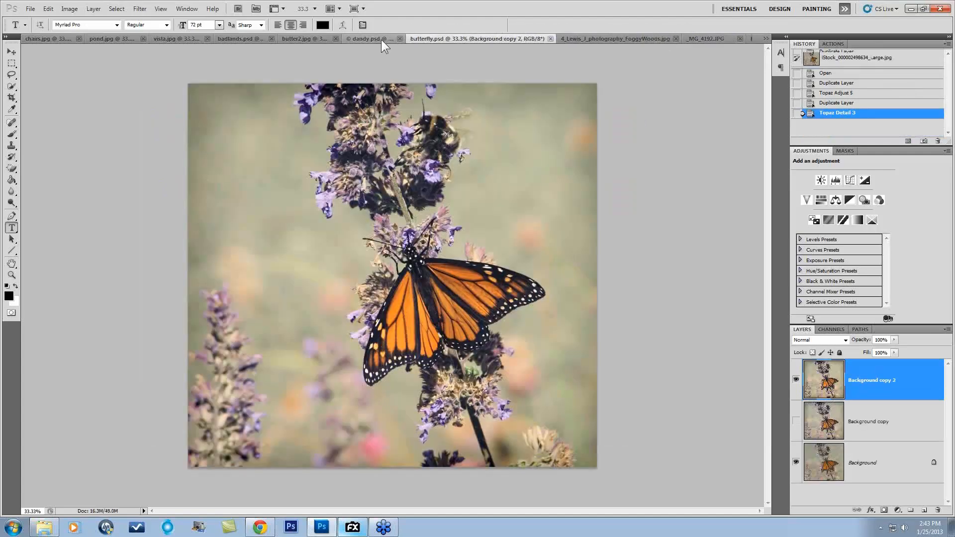
Compare the original Background of butterfly.psd with its Background copy and Background copy 2 by toggling layer visibility
click(383, 40)
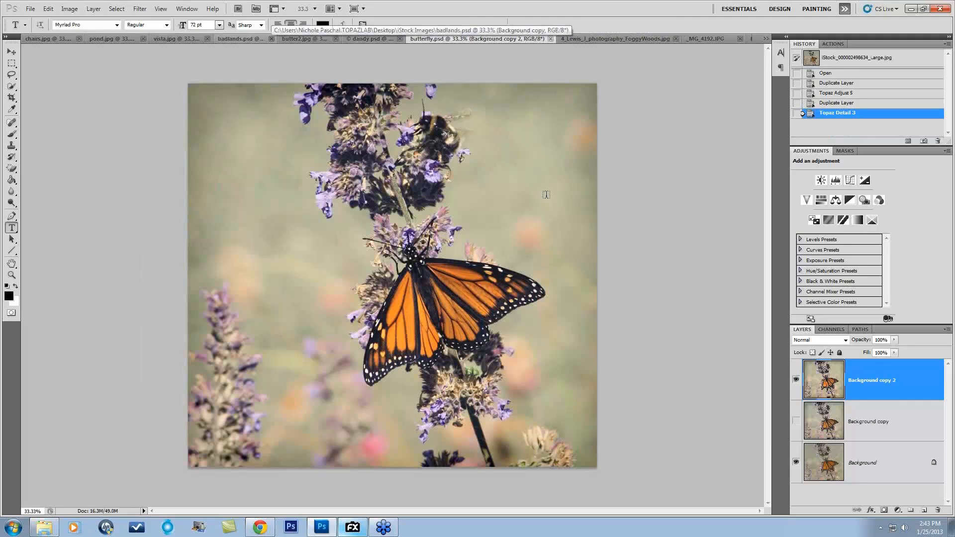
click(797, 382)
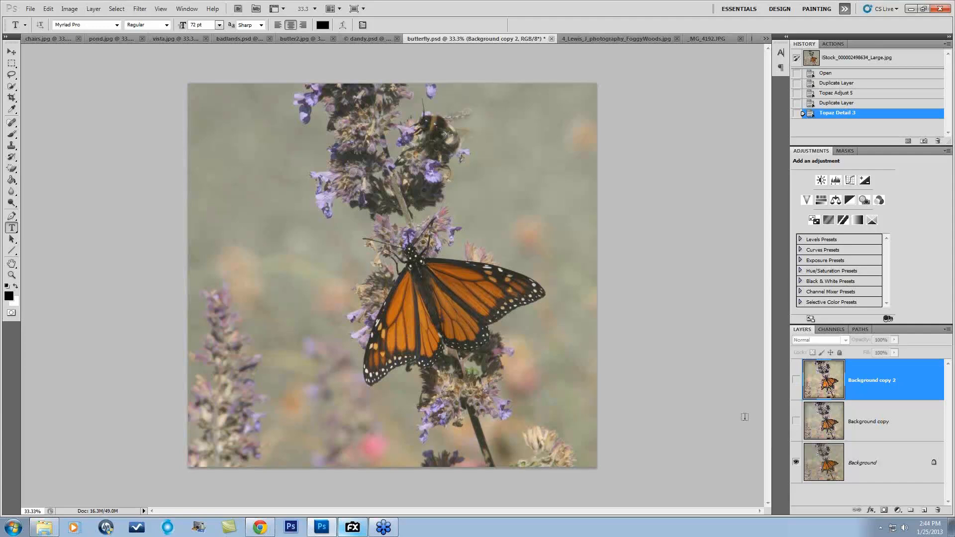
click(797, 423)
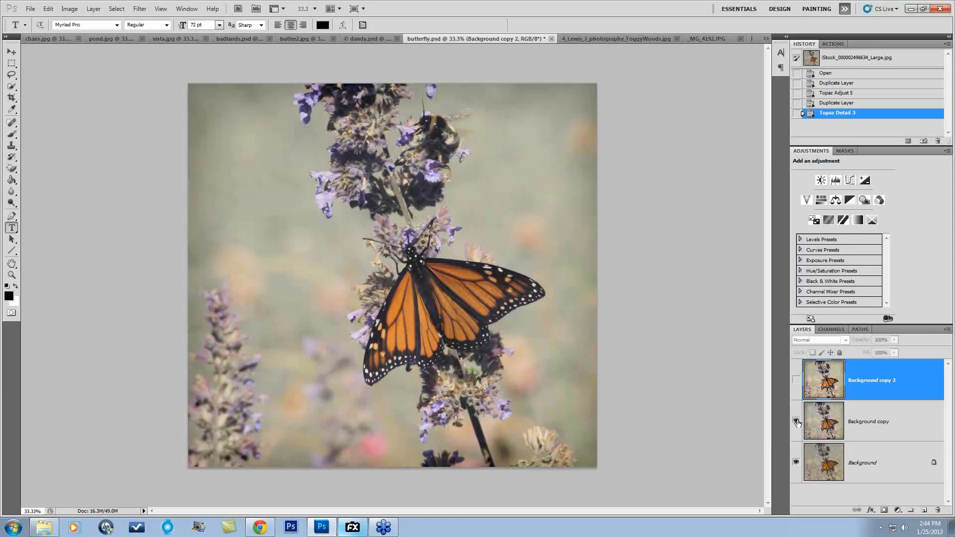
click(796, 382)
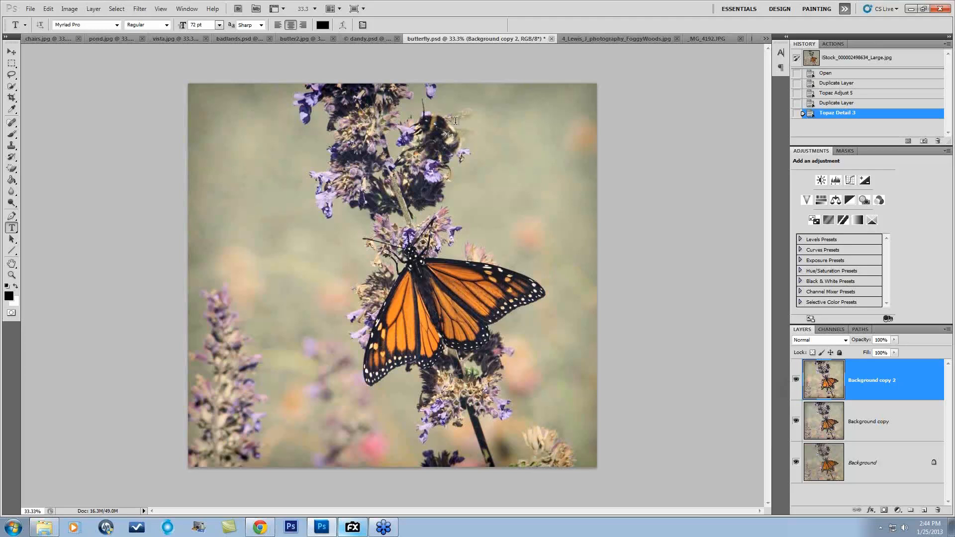
click(797, 381)
click(797, 381)
Delete both copy layers from butterfly.psd and duplicate its Background layer
shift+click(860, 427)
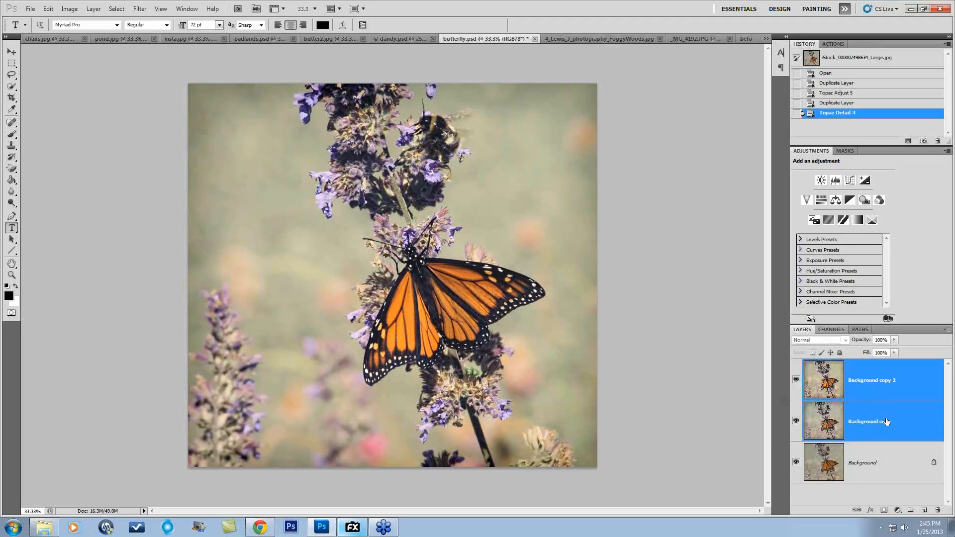
drag(884, 423, 937, 511)
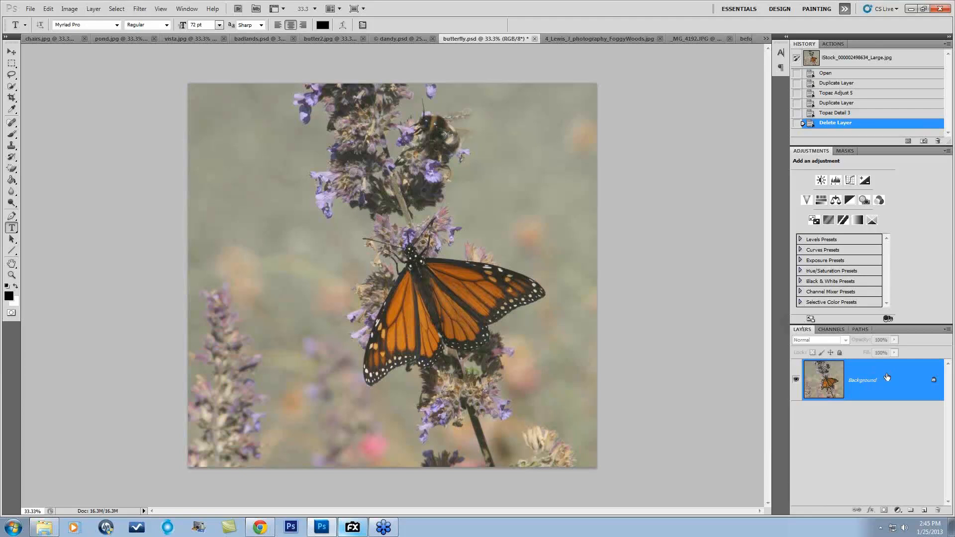
drag(898, 380, 924, 509)
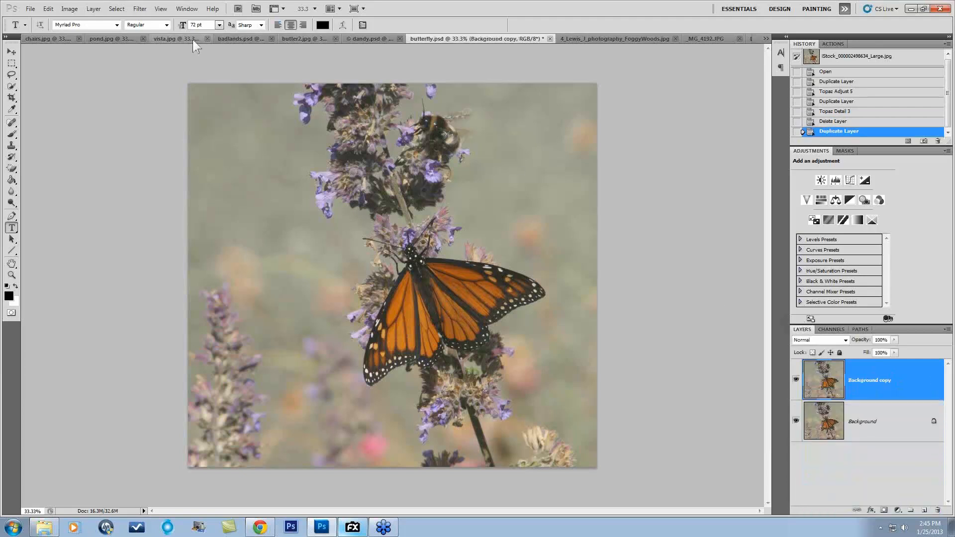
Open the butterfly image's new Background copy layer in Topaz Adjust 5
click(139, 8)
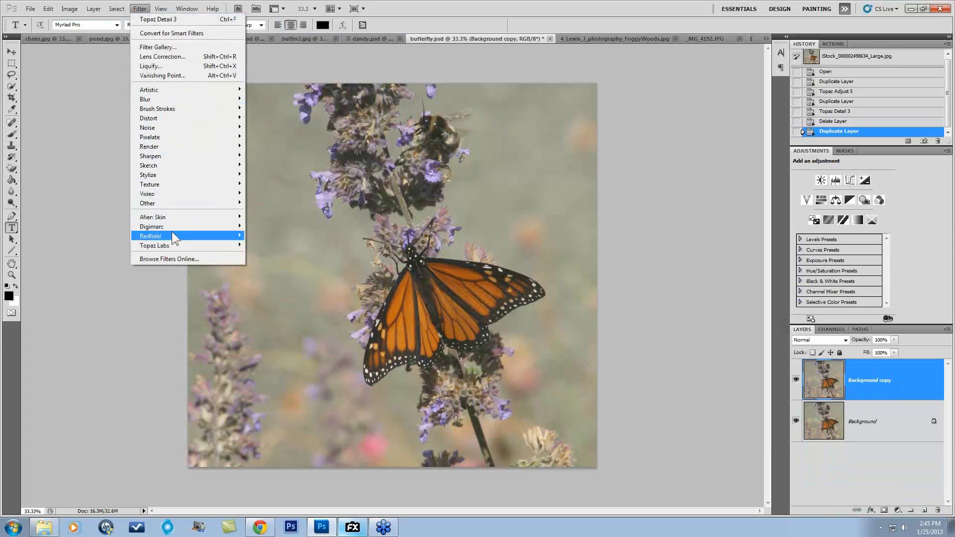
mouse_move(234, 245)
click(267, 244)
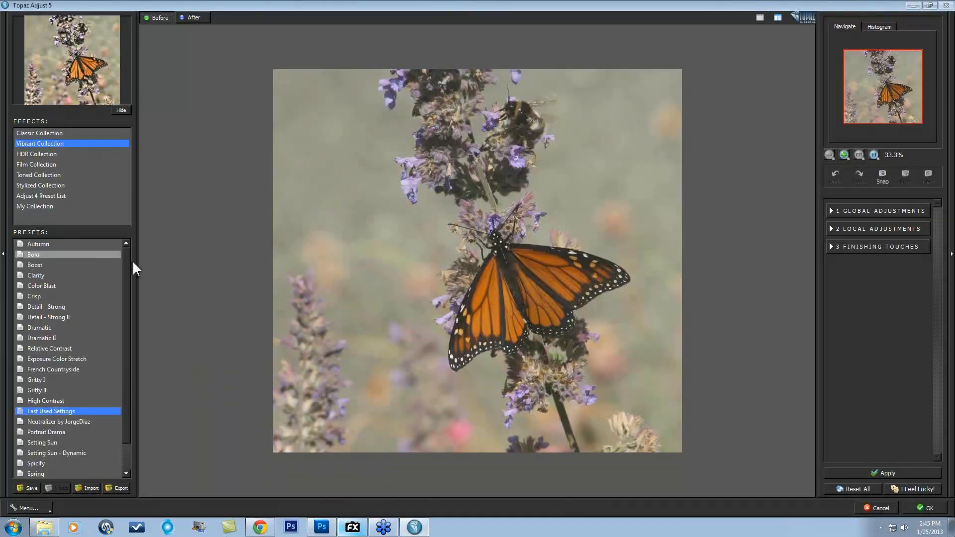
Preview the Cross Process and Lomo presets of the Film Collection on the butterfly and apply Lomo III
click(40, 165)
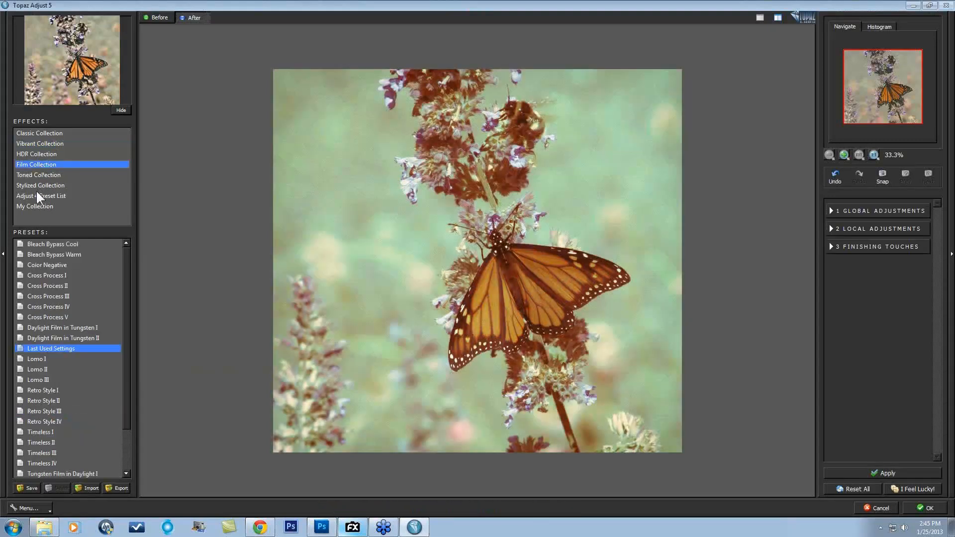
click(40, 273)
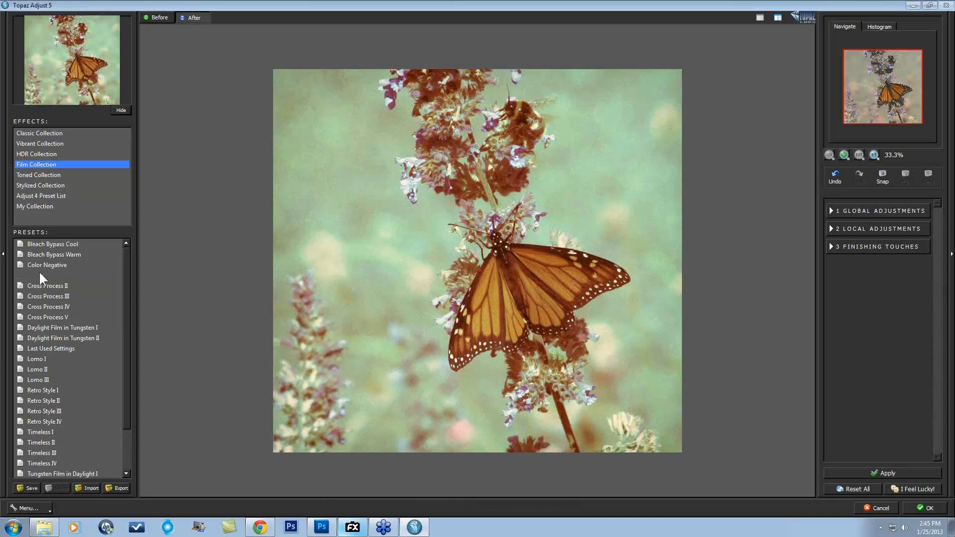
key(Down)
key(Down)
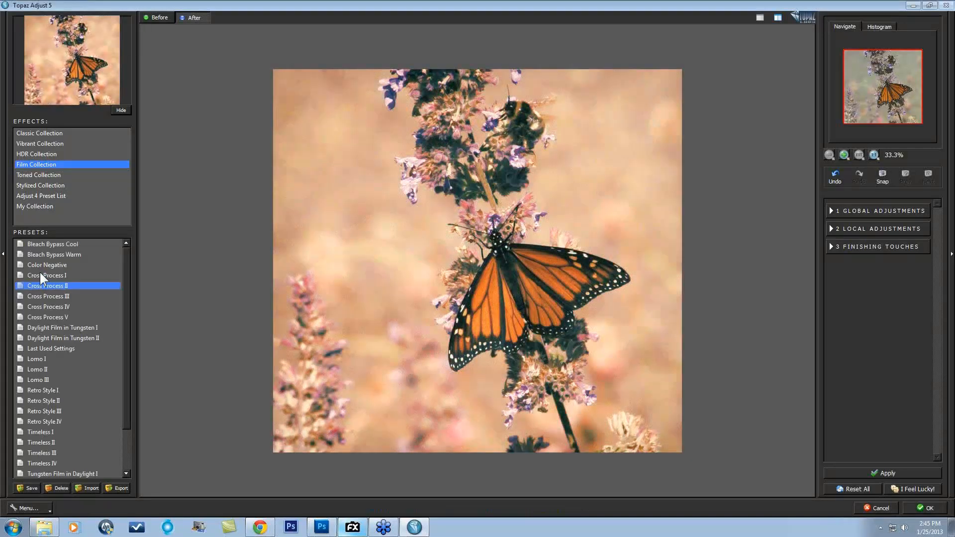
key(Down)
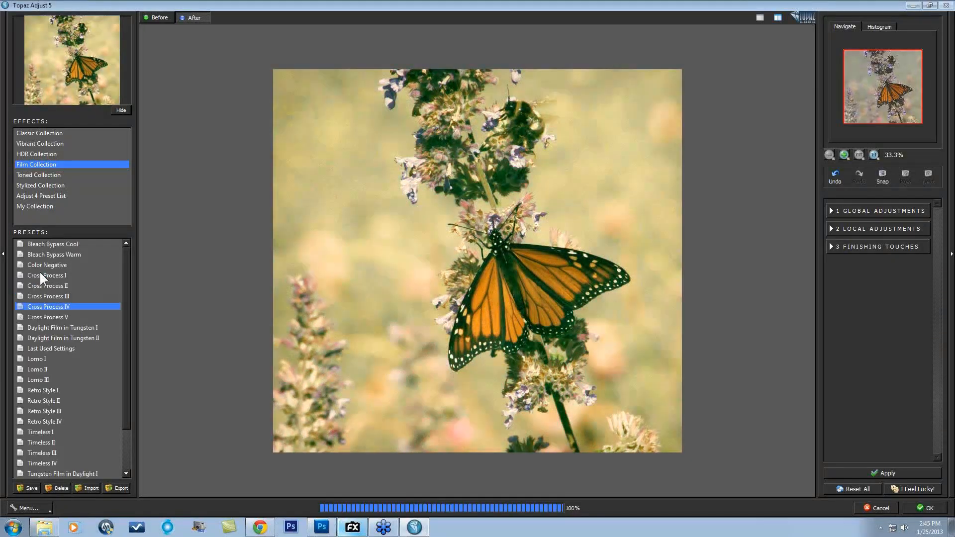
click(44, 359)
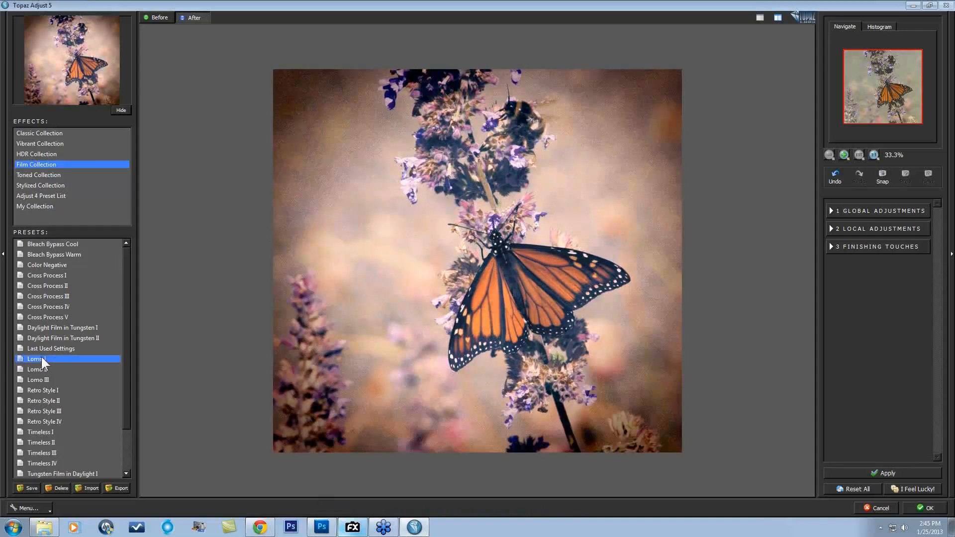
key(Down)
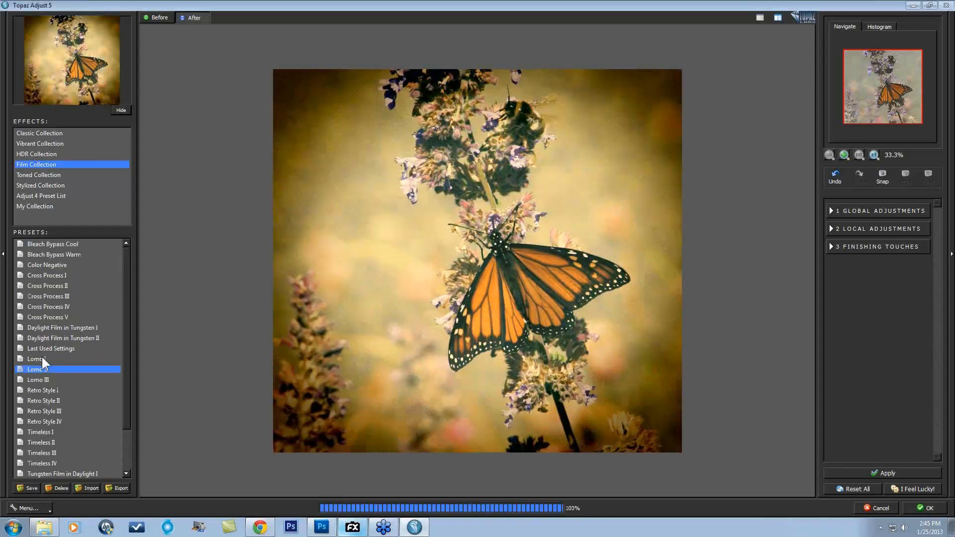
key(Down)
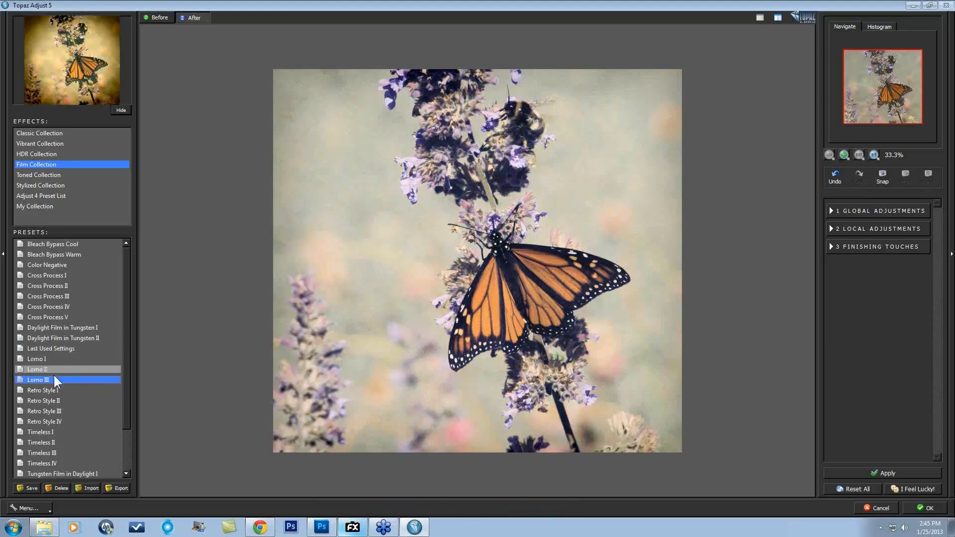
Compare the butterfly before and after the Lomo III effect and turn off its Grain finishing touch
click(244, 253)
click(246, 253)
click(246, 252)
click(246, 252)
click(830, 246)
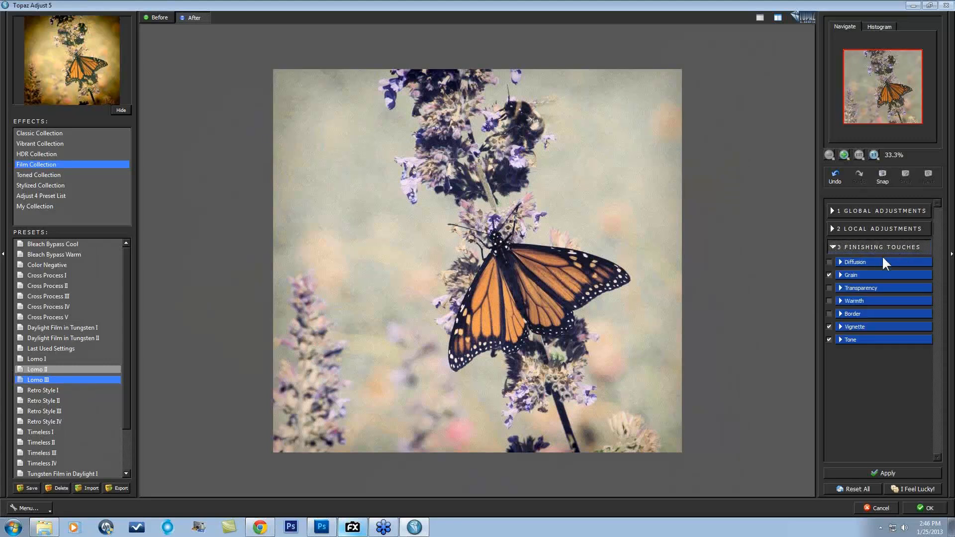
click(829, 275)
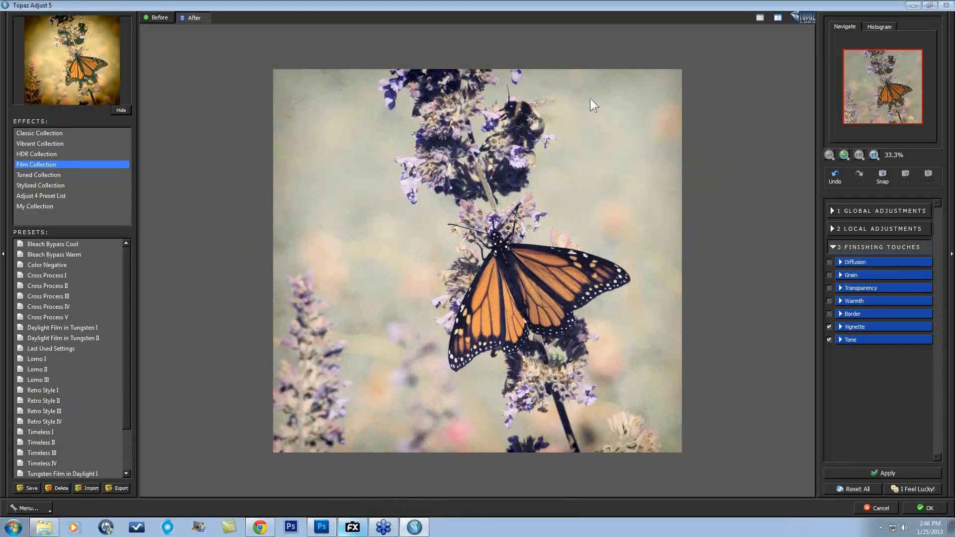
drag(601, 226, 706, 276)
Soften the effect by raising its Overall Transparency and apply it to the butterfly's Background copy layer
click(840, 289)
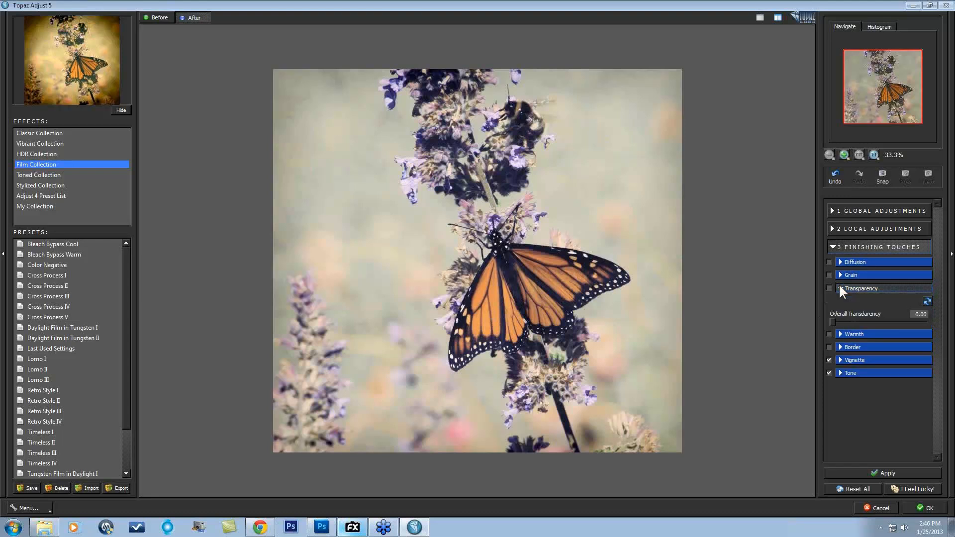
click(860, 321)
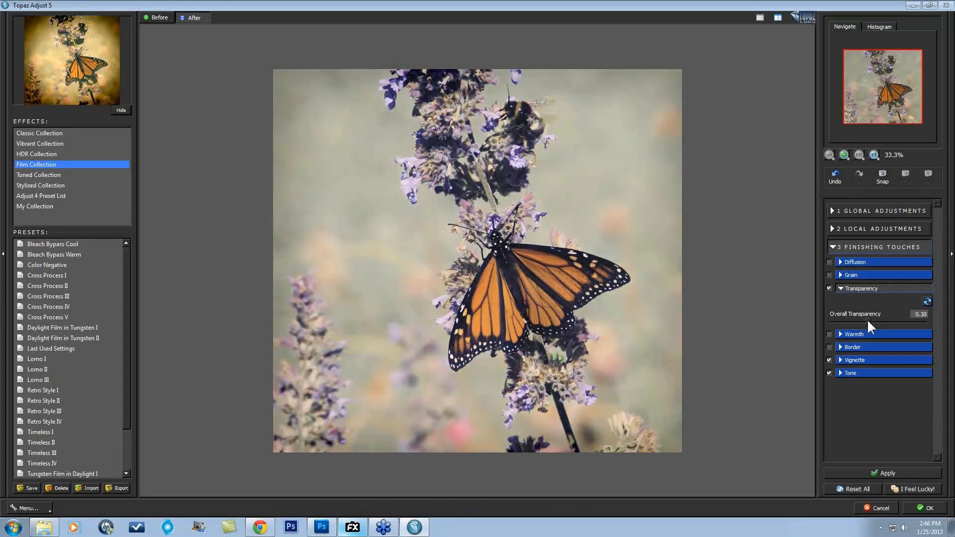
drag(868, 320, 862, 320)
click(929, 508)
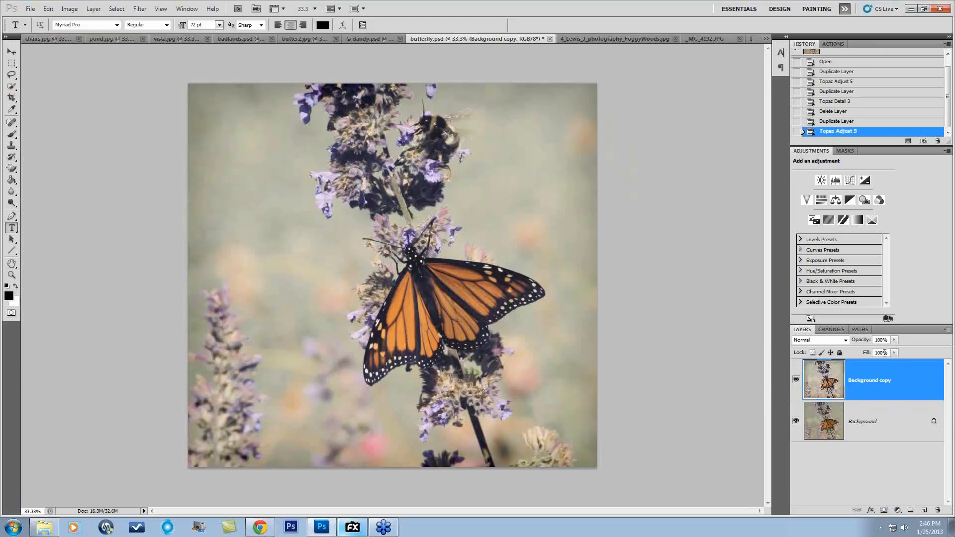
Step butterfly.psd back to before the Topaz Adjust 5 effect, reopen the filter and load the Last Used Settings preset
click(836, 122)
click(140, 9)
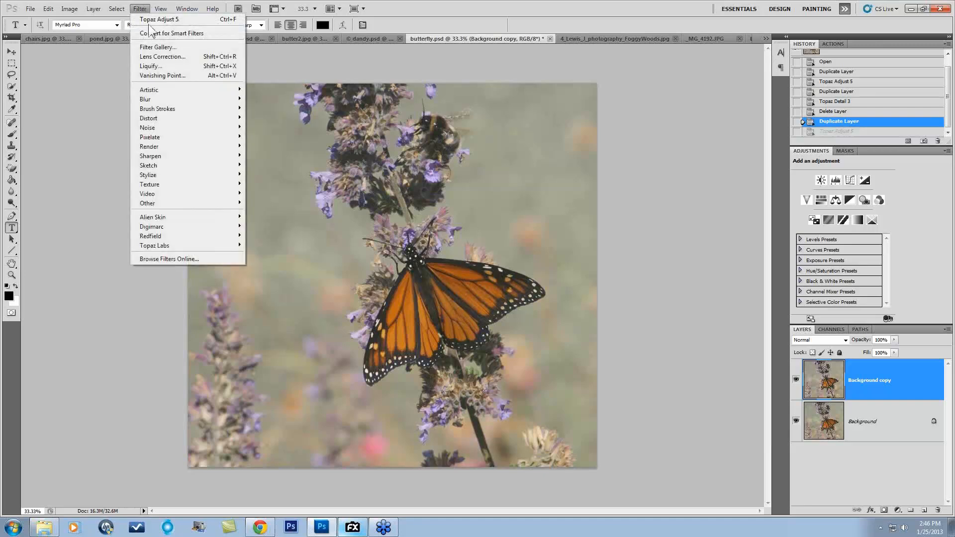
mouse_move(211, 246)
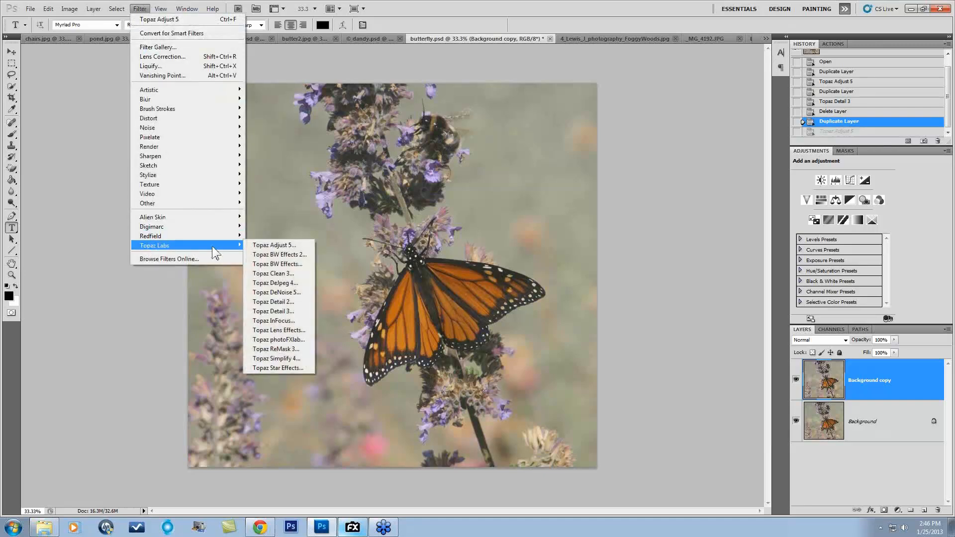
click(267, 244)
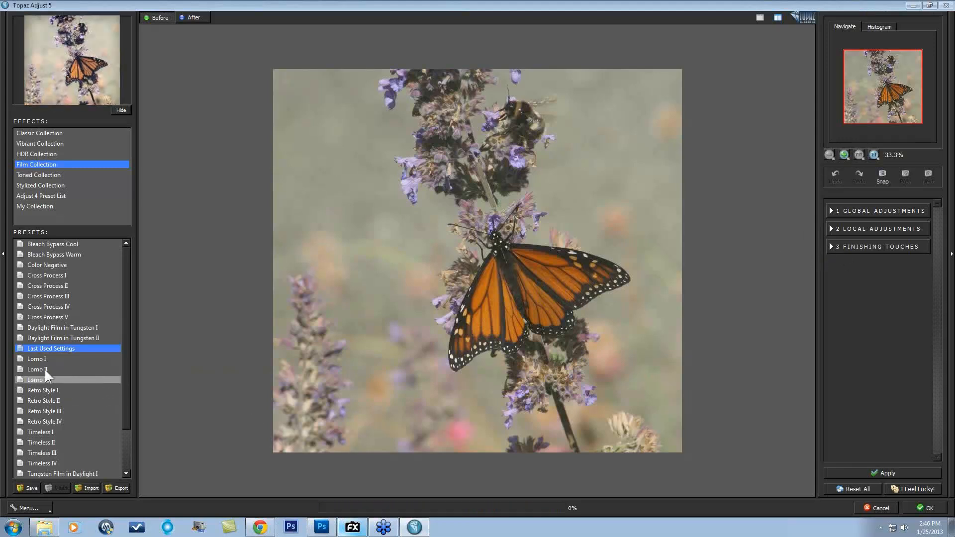
click(47, 347)
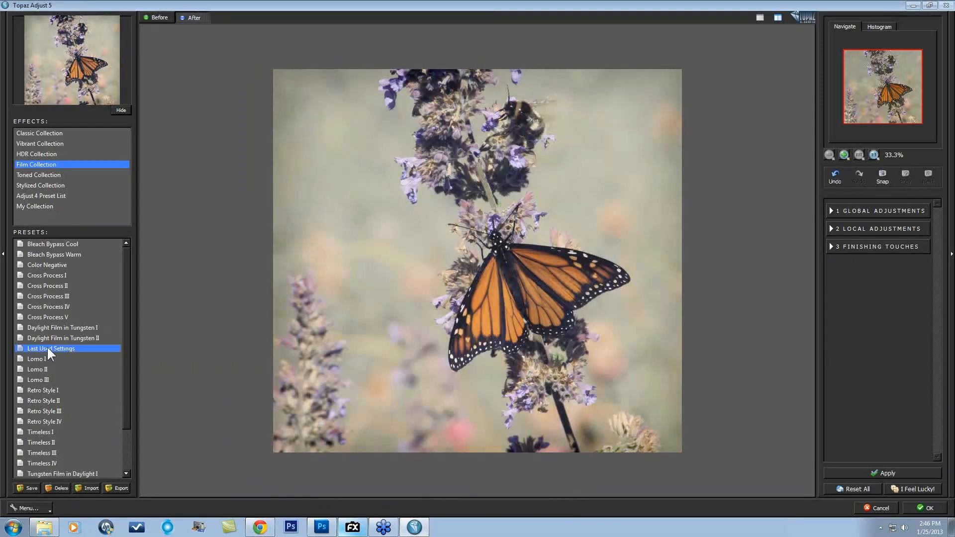
Turn off Details in the global adjustments and apply the effect to the Background copy layer
click(834, 247)
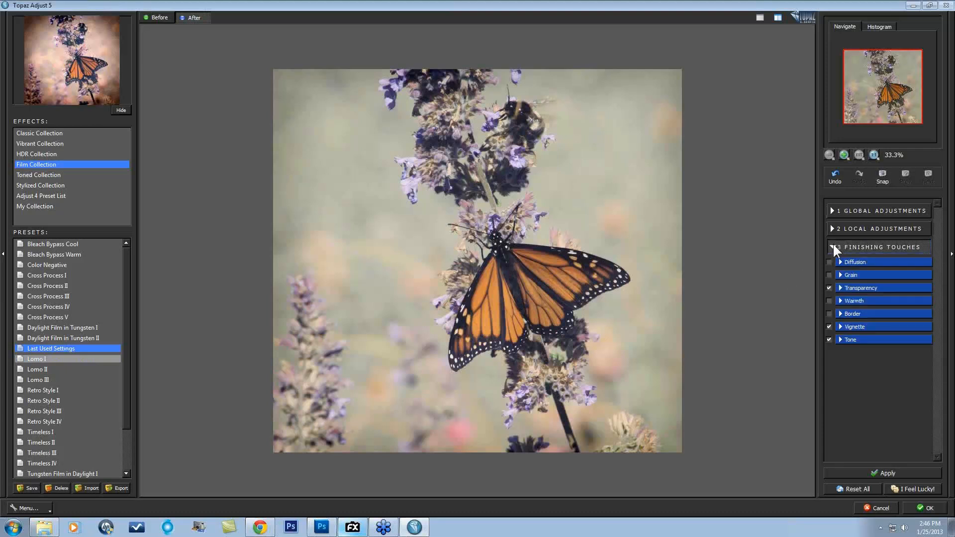
click(833, 211)
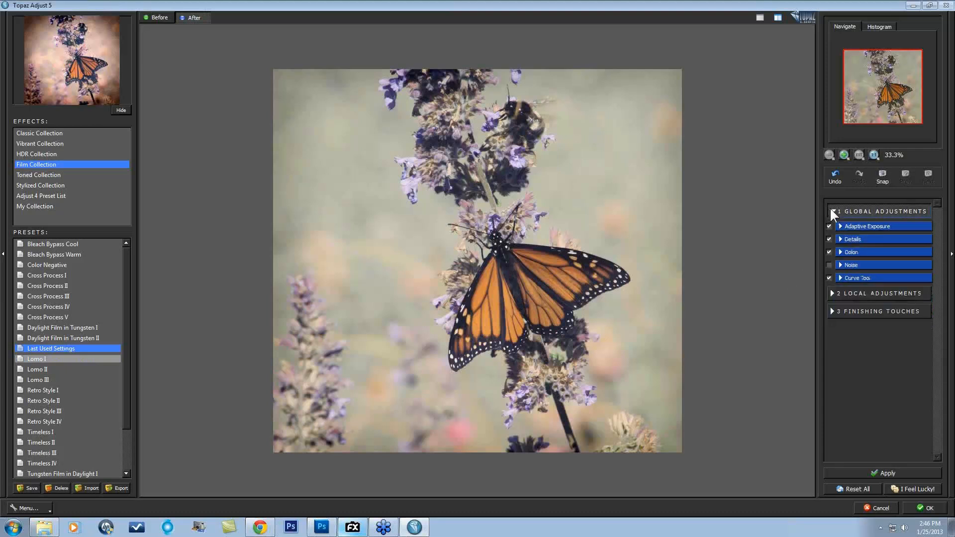
click(828, 239)
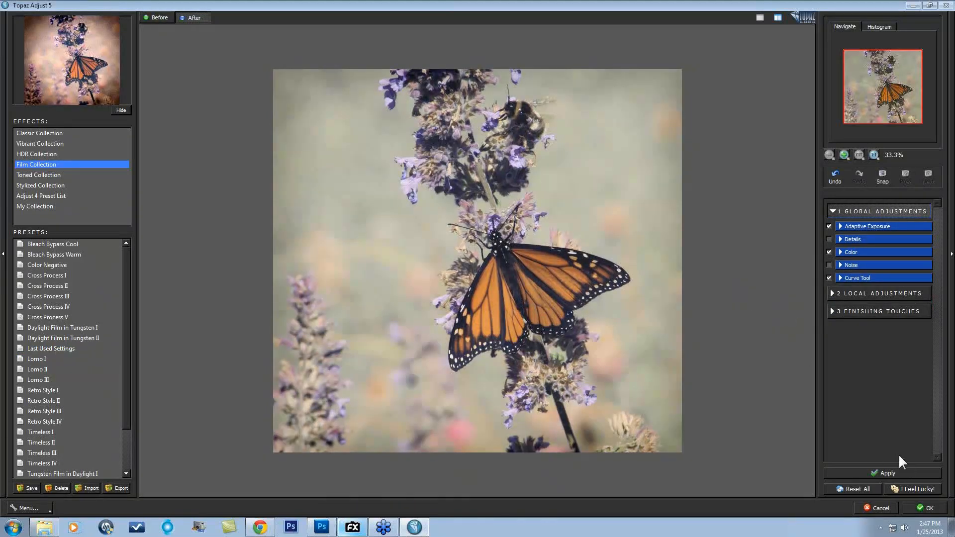
click(928, 509)
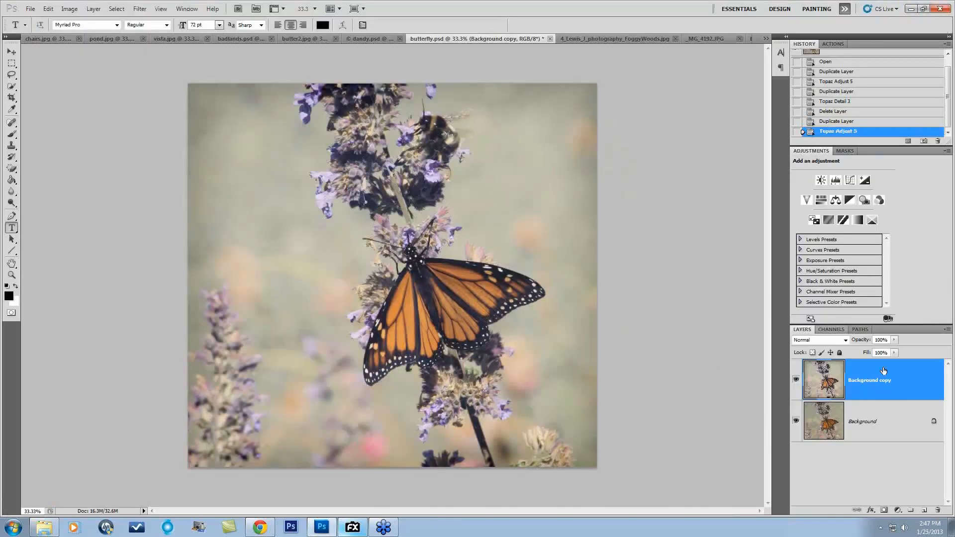
Duplicate the Background copy layer, open the duplicate in Topaz Detail 3 and reset all of its adjustments
drag(893, 381, 925, 511)
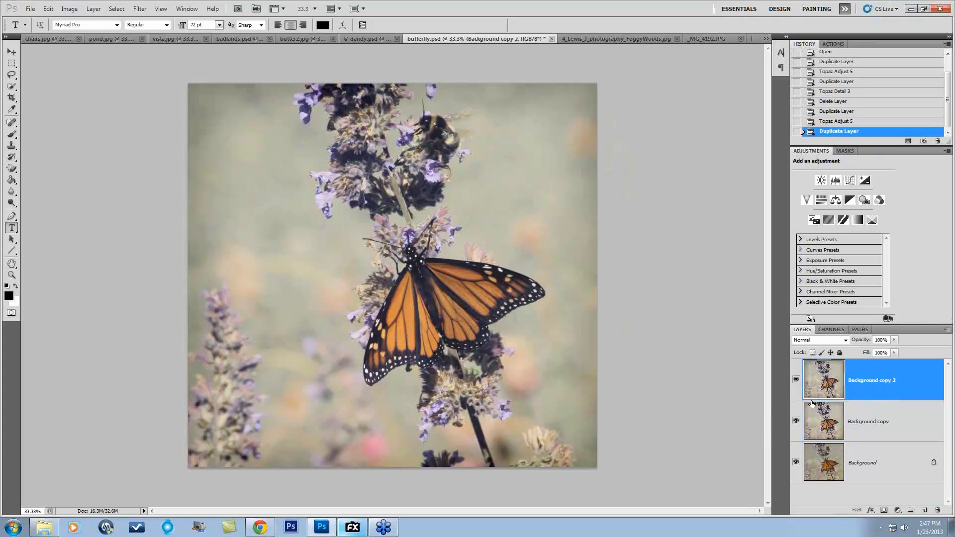
click(140, 8)
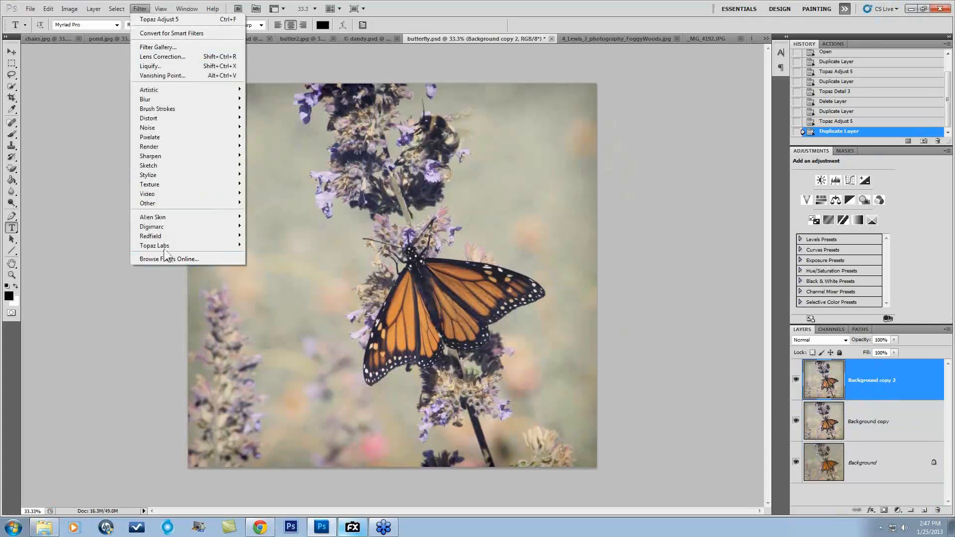
mouse_move(164, 246)
click(269, 312)
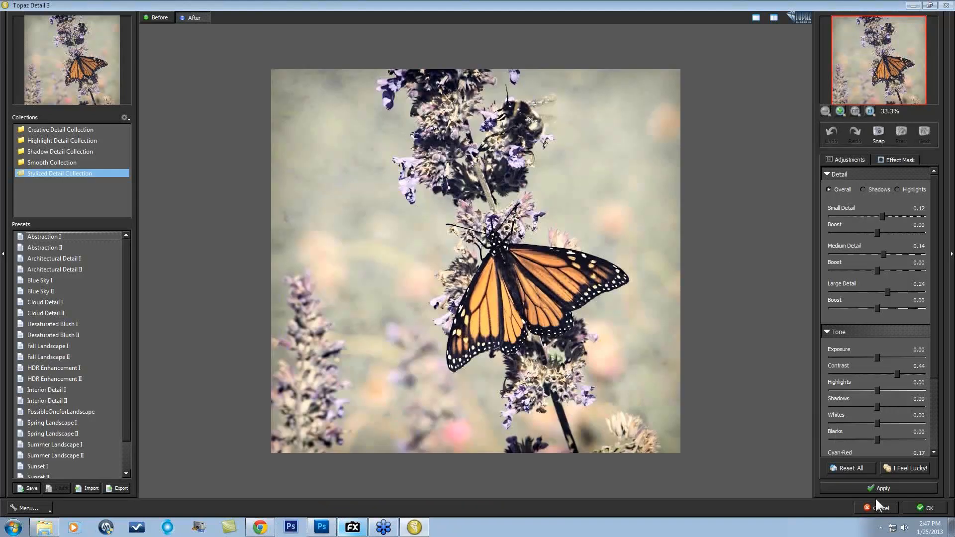
click(845, 468)
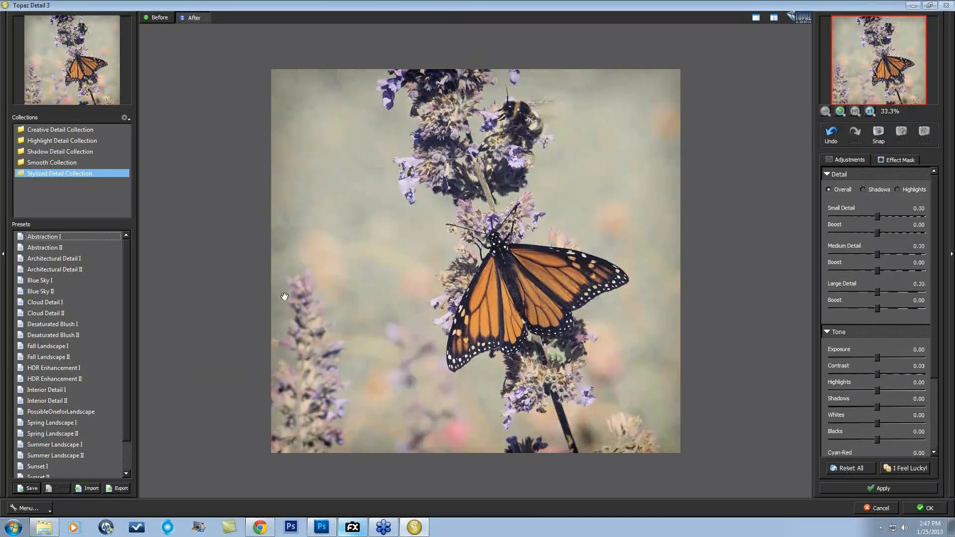
Try the Overall Detail Medium II and Medium I presets of the Creative Detail Collection and inspect the butterfly up close
click(75, 130)
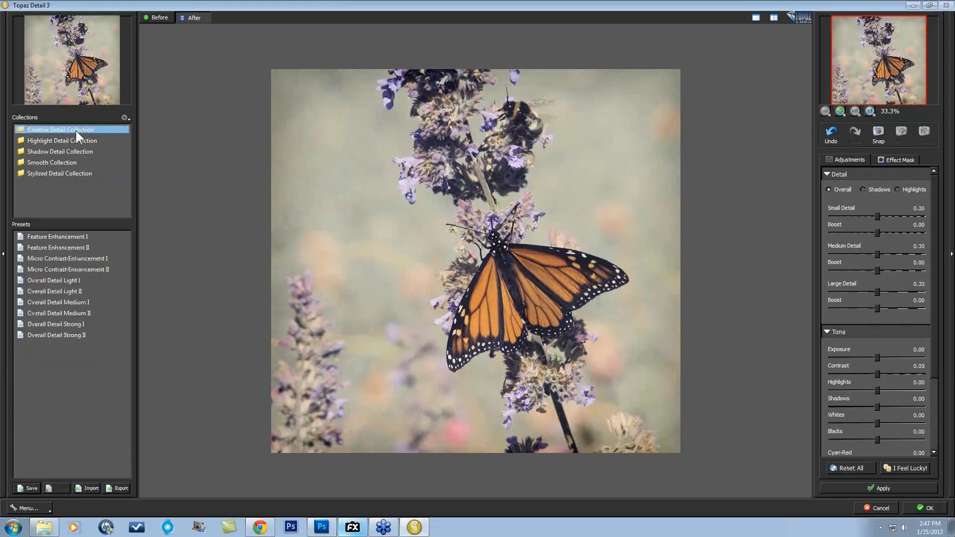
click(73, 314)
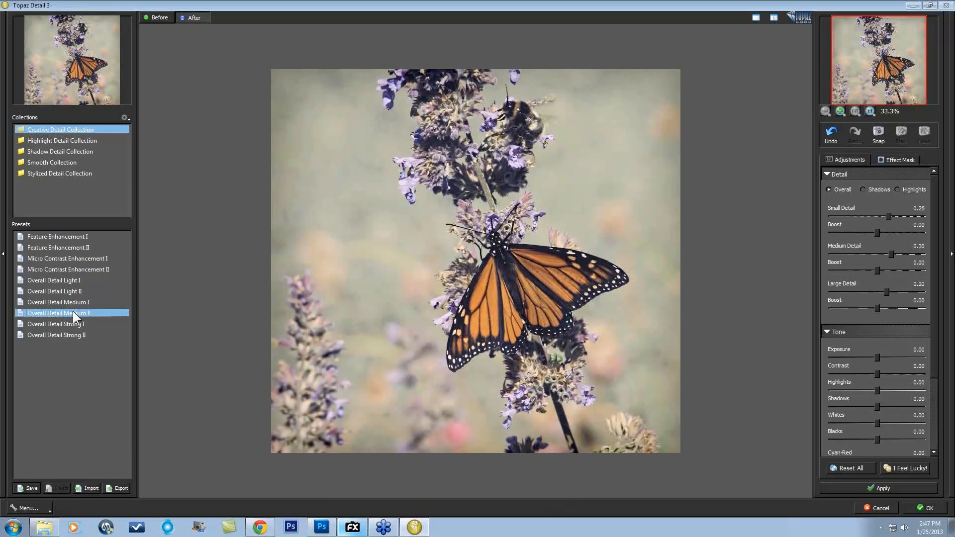
click(73, 306)
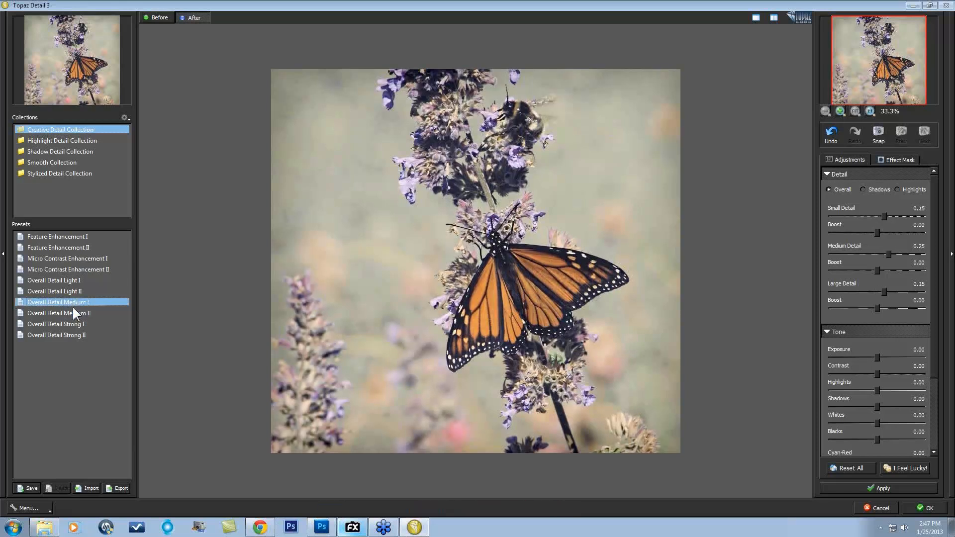
click(70, 312)
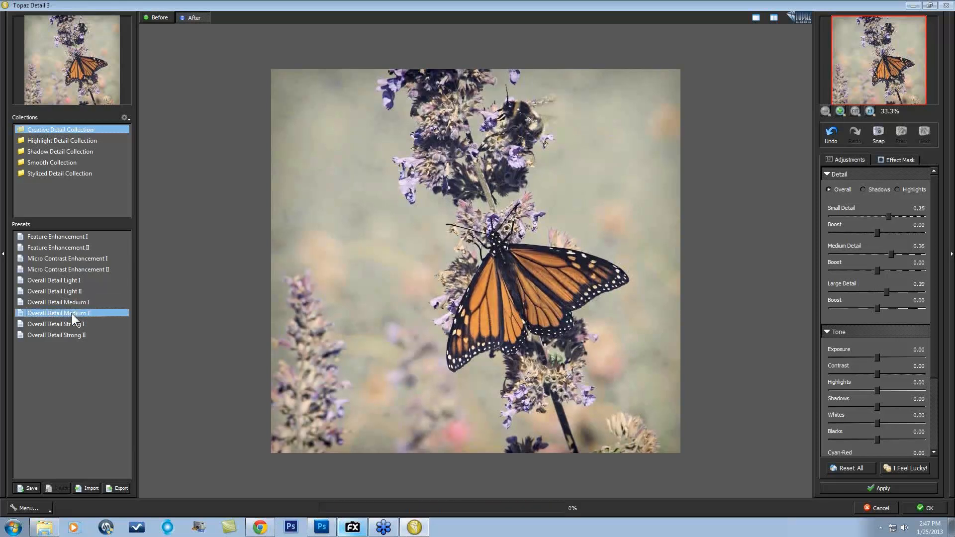
click(870, 111)
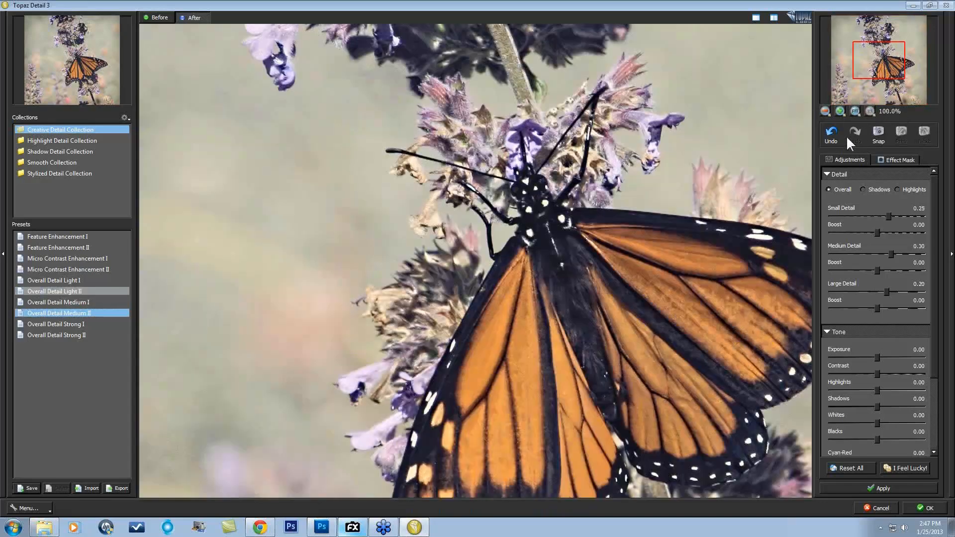
click(825, 111)
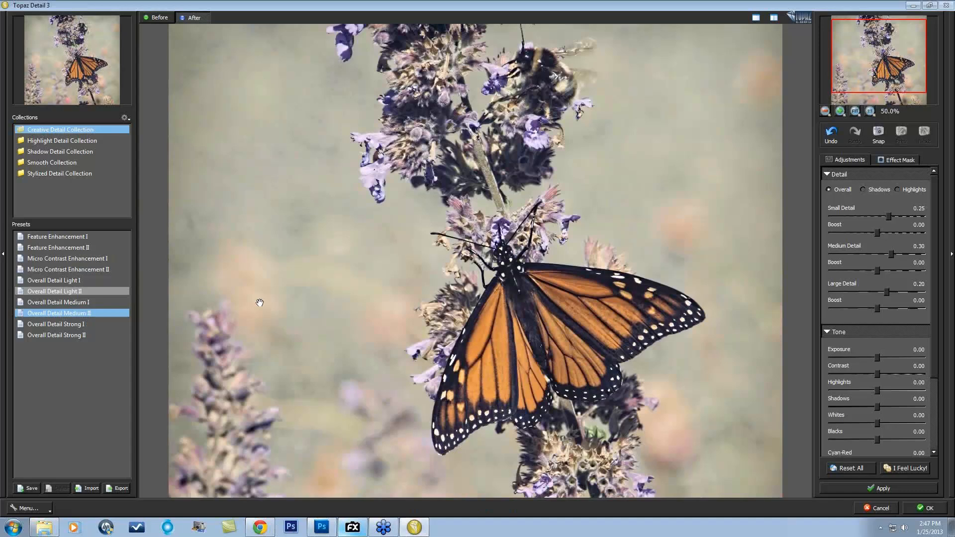
click(74, 303)
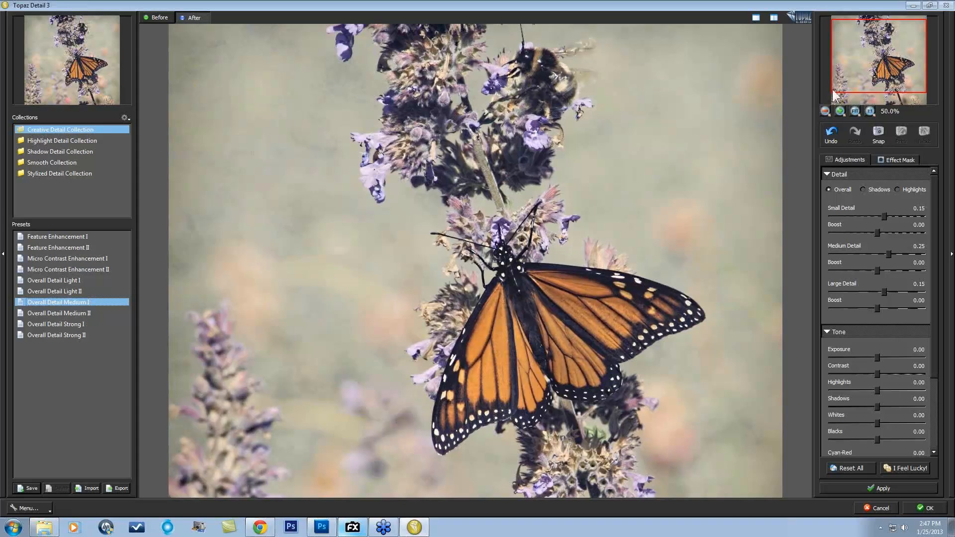
drag(886, 50, 881, 34)
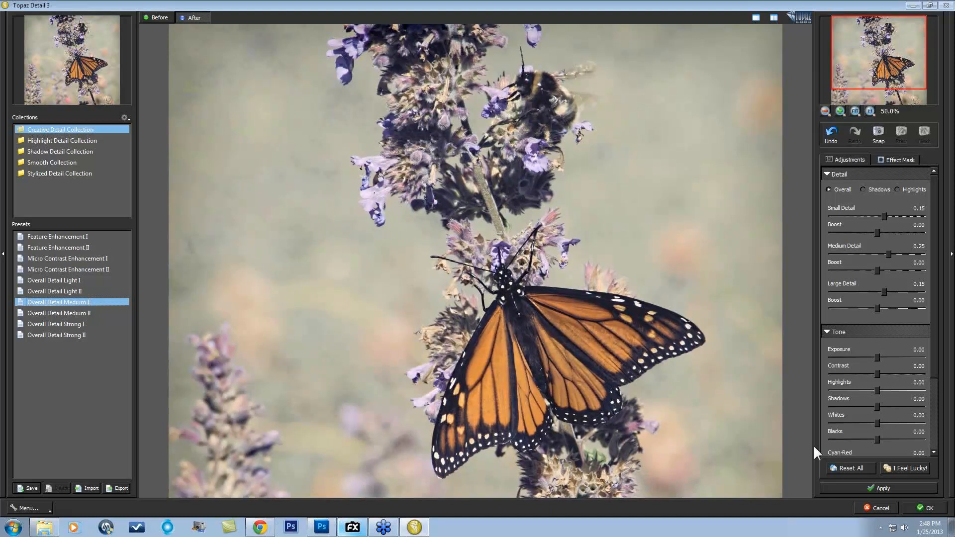
Reset all adjustments and set the overall Small Detail to 0.24, Medium Detail to 0.28 and Large Detail to 0.27
click(853, 468)
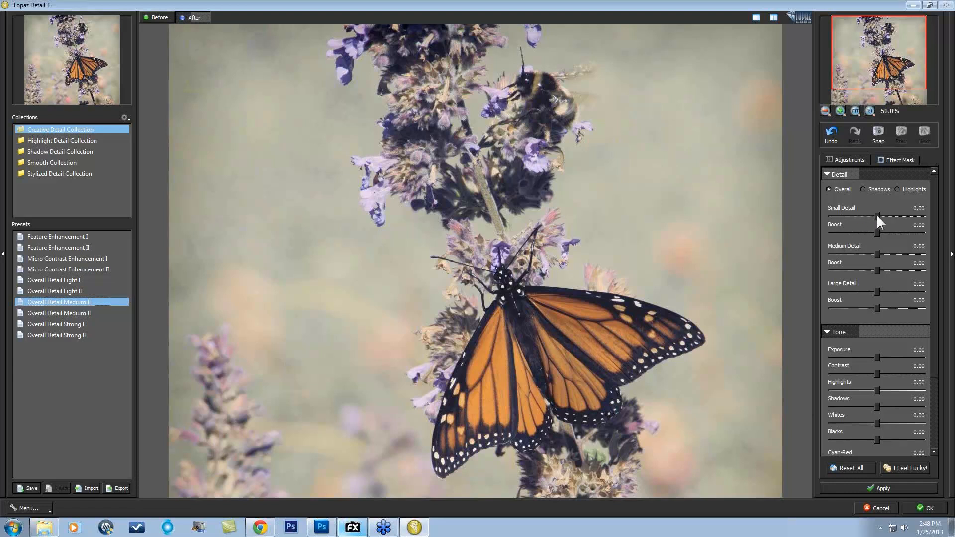
mouse_move(878, 215)
mouse_down()
mouse_move(904, 215)
mouse_move(889, 211)
mouse_up()
drag(877, 254, 891, 253)
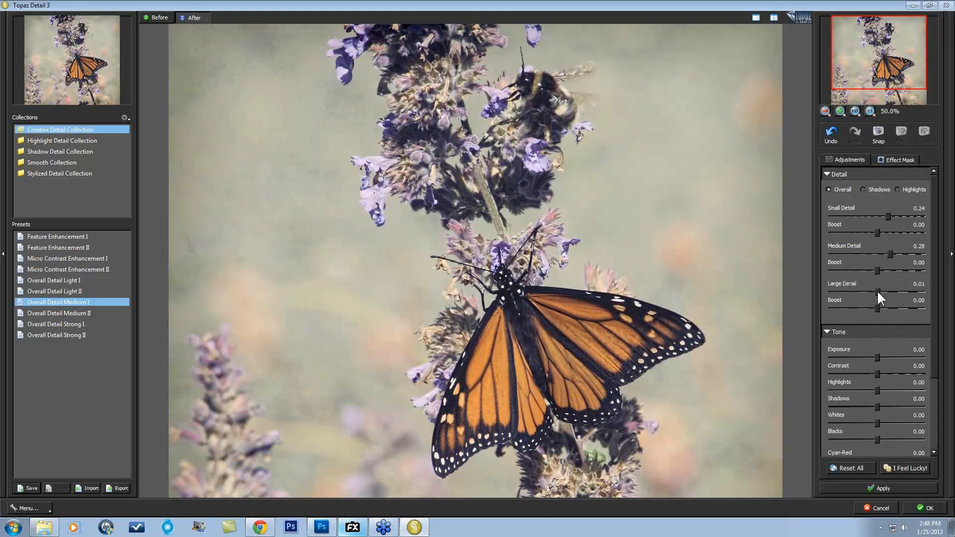
drag(884, 291, 888, 292)
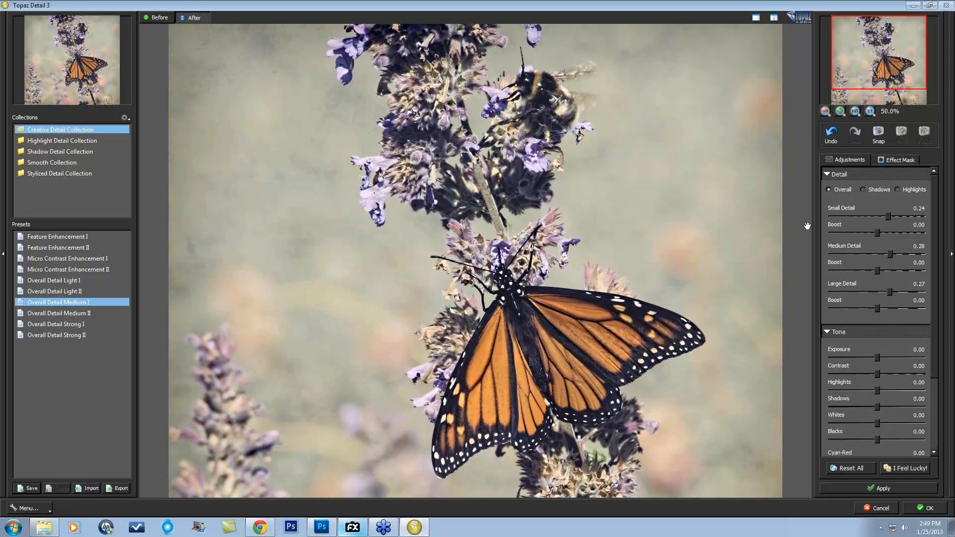
click(305, 243)
Set the shadows' Small Detail to 0.13 and Medium Detail to 0.15, and compare the butterfly with the original
click(863, 189)
drag(876, 214, 882, 214)
drag(878, 252, 883, 253)
click(511, 302)
drag(511, 302, 513, 303)
mouse_move(938, 246)
mouse_down()
mouse_move(939, 315)
mouse_move(940, 239)
mouse_up()
click(826, 330)
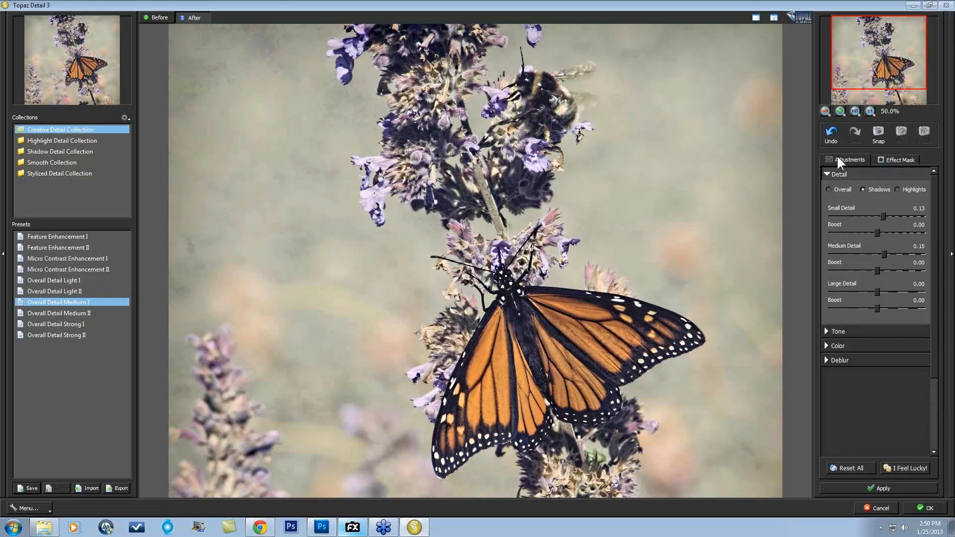
Set the effect mask brush to strength 0.00, size 0.39, hardness 0.14, flow 1.00 and edge awareness 1.00
click(891, 158)
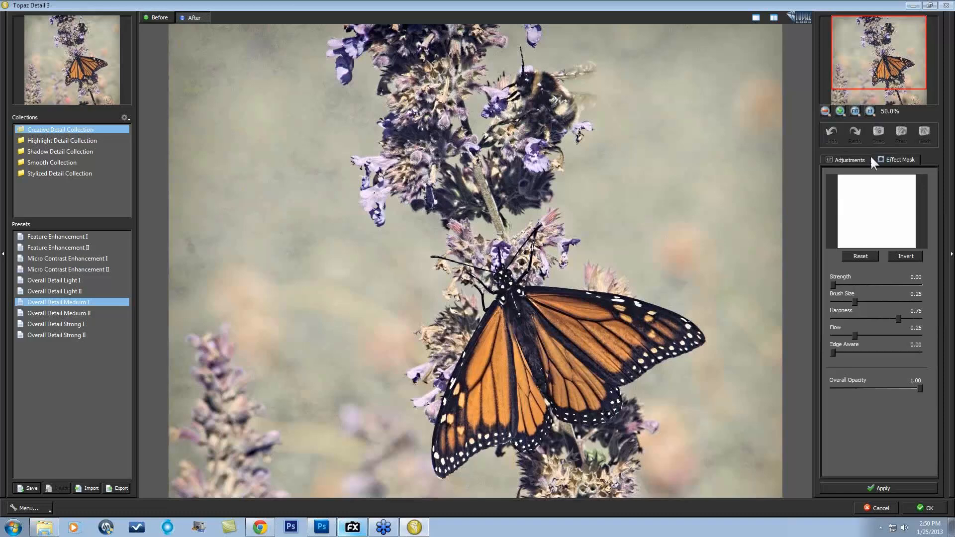
click(855, 111)
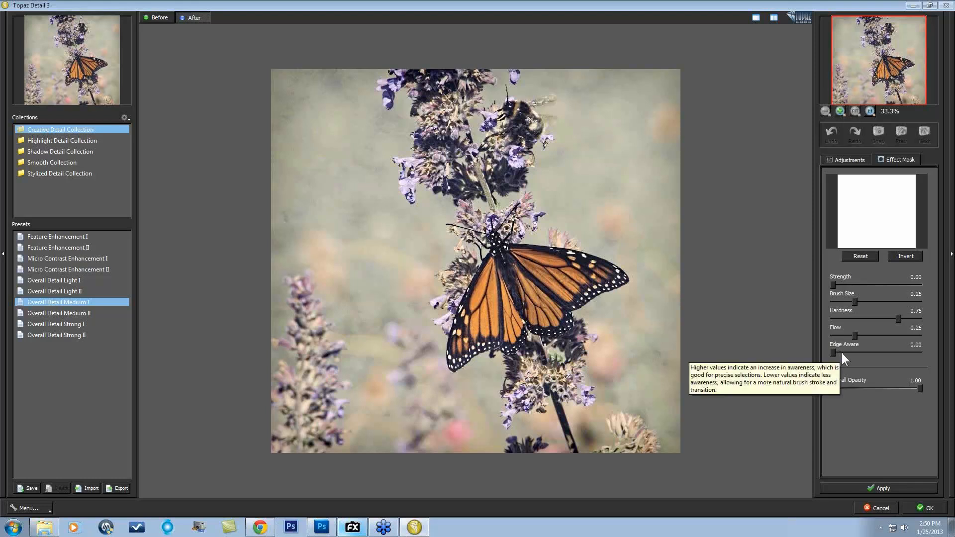
click(834, 284)
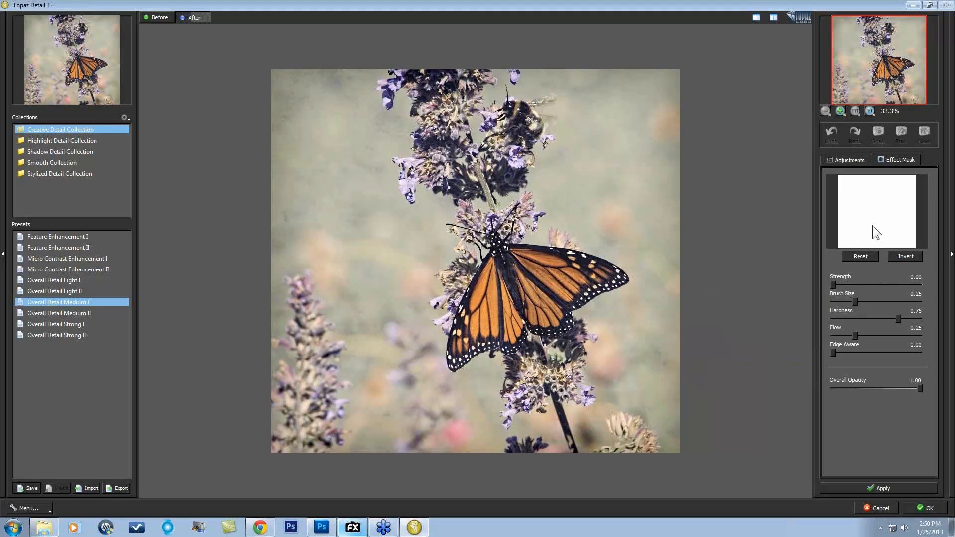
mouse_move(855, 301)
mouse_down()
mouse_move(879, 299)
mouse_move(849, 300)
mouse_move(864, 302)
mouse_up()
drag(855, 336, 876, 336)
Brush the detail effect out of the background on both sides of the butterfly and flowers, and apply the mask
mouse_move(671, 440)
mouse_down()
mouse_move(663, 416)
mouse_move(617, 389)
mouse_move(586, 429)
mouse_move(619, 338)
mouse_move(595, 311)
mouse_move(620, 305)
mouse_move(647, 276)
mouse_move(644, 337)
mouse_move(664, 333)
mouse_move(669, 377)
mouse_move(637, 275)
mouse_move(615, 247)
mouse_move(558, 217)
mouse_move(538, 170)
mouse_move(567, 142)
mouse_move(572, 96)
mouse_move(538, 80)
mouse_move(592, 81)
mouse_move(656, 173)
mouse_move(662, 106)
mouse_move(671, 113)
mouse_move(598, 102)
mouse_move(612, 178)
mouse_move(596, 177)
mouse_move(635, 225)
mouse_move(617, 208)
mouse_move(656, 199)
mouse_move(654, 106)
mouse_move(670, 91)
mouse_up()
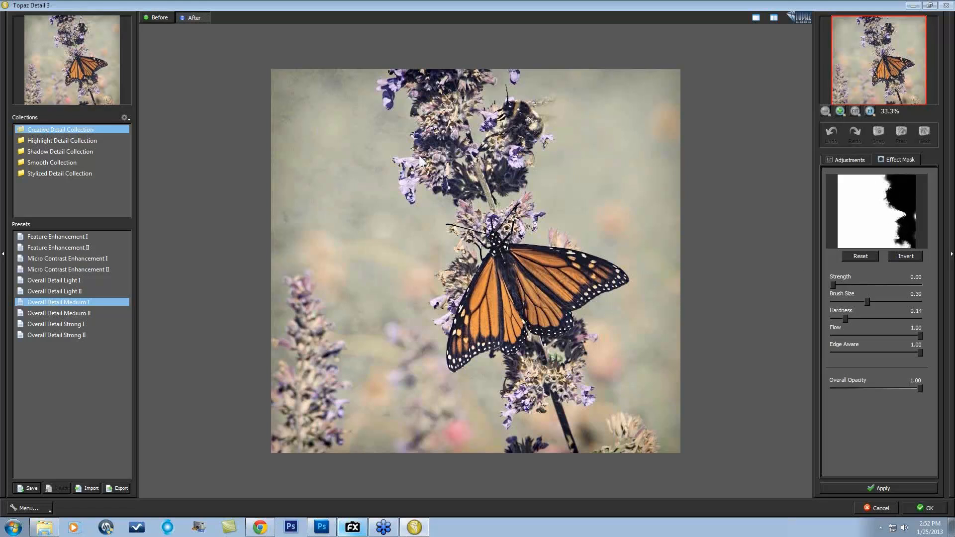
mouse_move(349, 84)
mouse_down()
mouse_move(286, 87)
mouse_move(294, 126)
mouse_move(292, 96)
mouse_move(321, 91)
mouse_up()
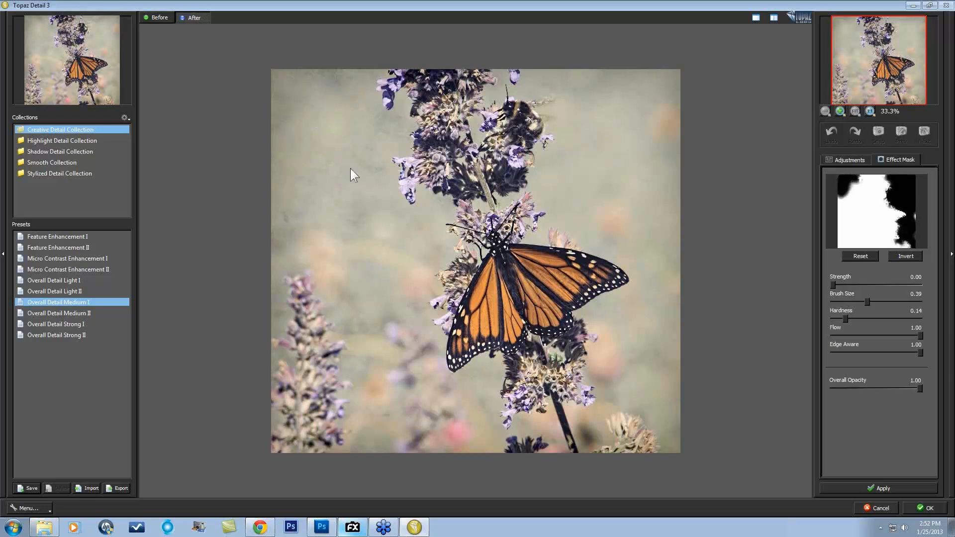
mouse_move(350, 168)
mouse_down()
mouse_move(395, 127)
mouse_move(354, 92)
mouse_up()
mouse_move(383, 168)
mouse_down()
mouse_move(392, 226)
mouse_move(421, 233)
mouse_move(433, 265)
mouse_move(420, 327)
mouse_move(371, 378)
mouse_move(364, 404)
mouse_move(403, 443)
mouse_move(490, 413)
mouse_move(494, 367)
mouse_move(471, 383)
mouse_move(414, 348)
mouse_move(424, 339)
mouse_move(342, 274)
mouse_move(352, 299)
mouse_move(318, 247)
mouse_move(286, 236)
mouse_move(282, 153)
mouse_up()
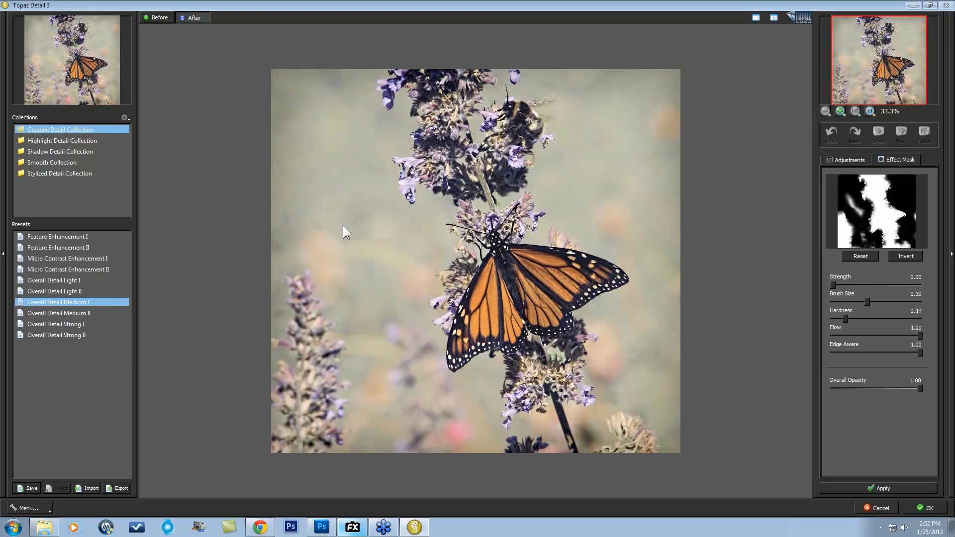
mouse_move(343, 226)
mouse_down()
mouse_move(356, 214)
mouse_move(352, 204)
mouse_up()
mouse_move(291, 255)
mouse_down()
mouse_move(280, 292)
mouse_move(290, 266)
mouse_move(399, 344)
mouse_move(437, 407)
mouse_up()
drag(517, 431, 554, 431)
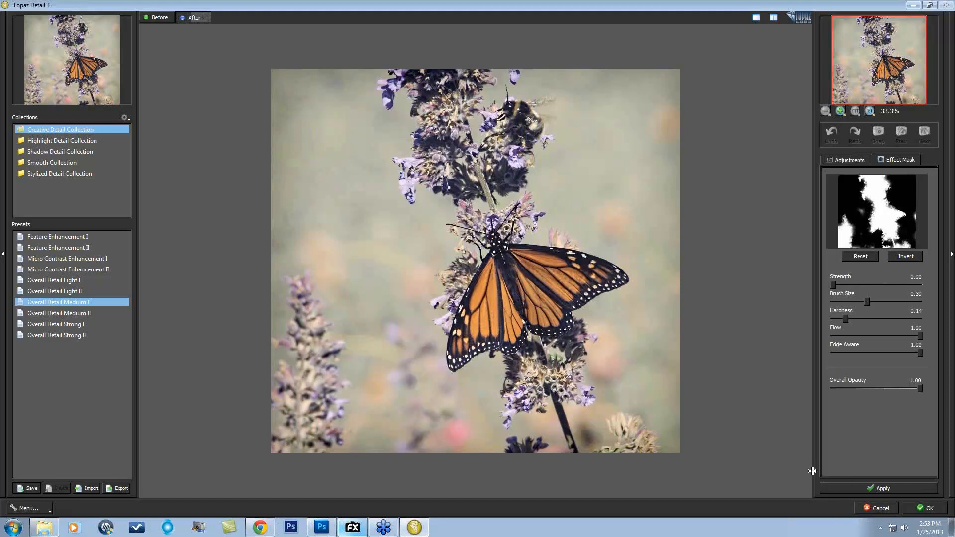
click(897, 486)
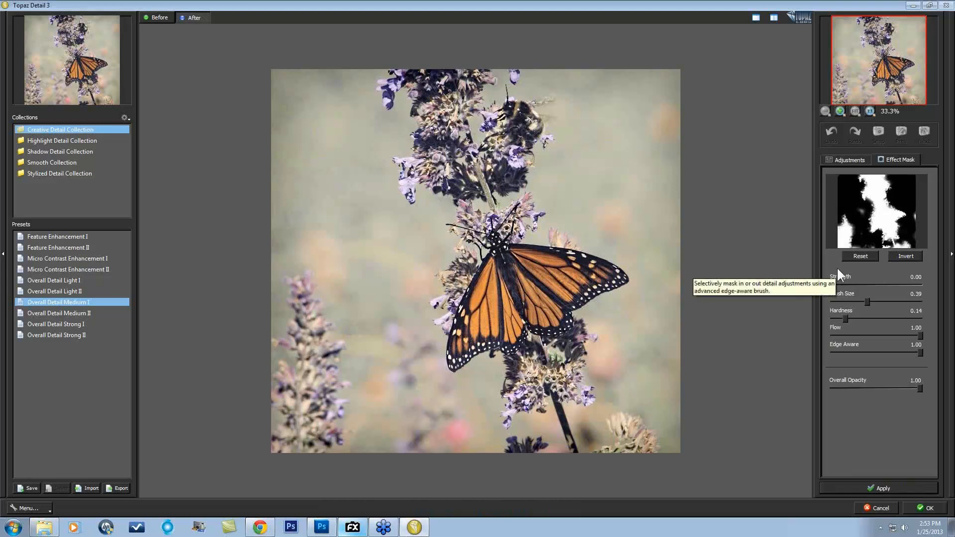
Reset the effect mask and compare the butterfly image with the original
click(858, 253)
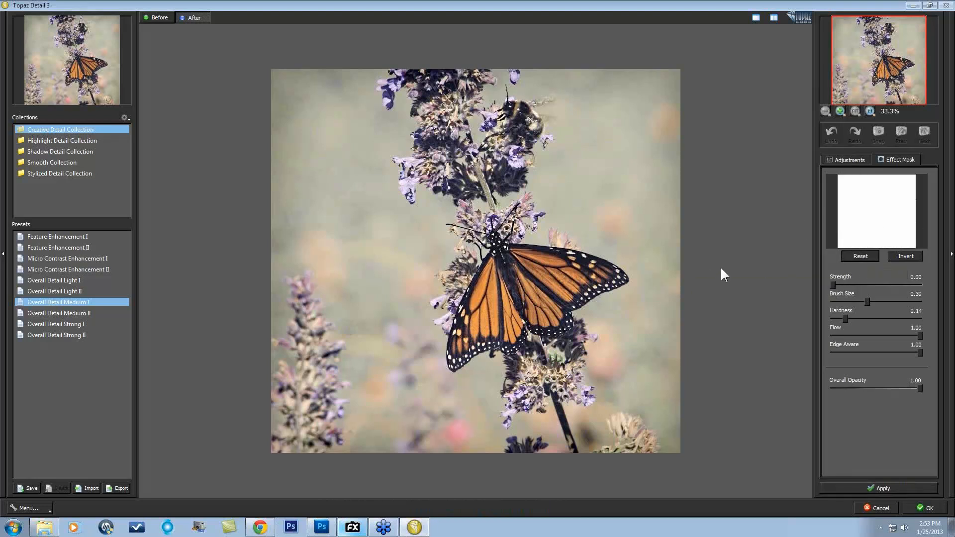
click(156, 15)
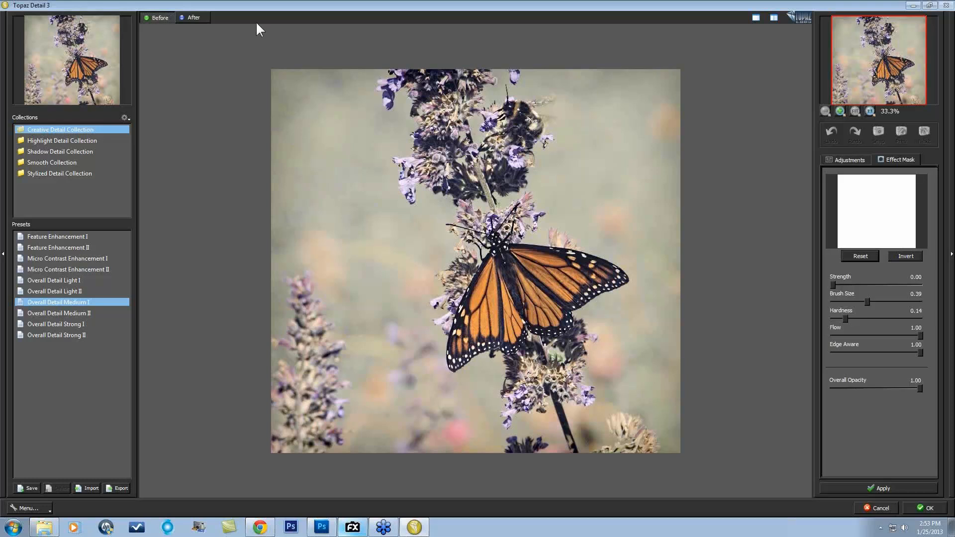
click(191, 18)
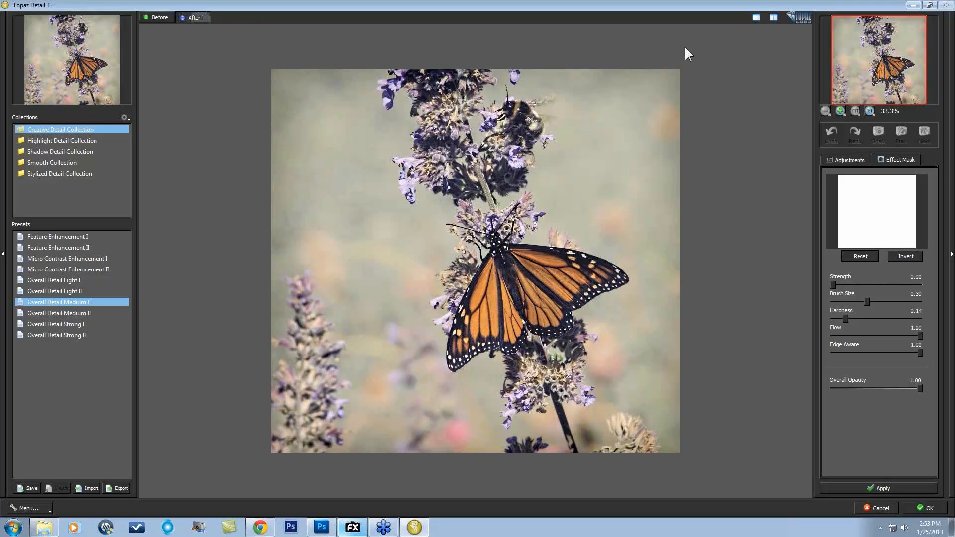
Set the tone adjustments Cyan-Red to 0.17, Magenta-Green to 0.14 and Yellow-Blue to -0.28
click(852, 159)
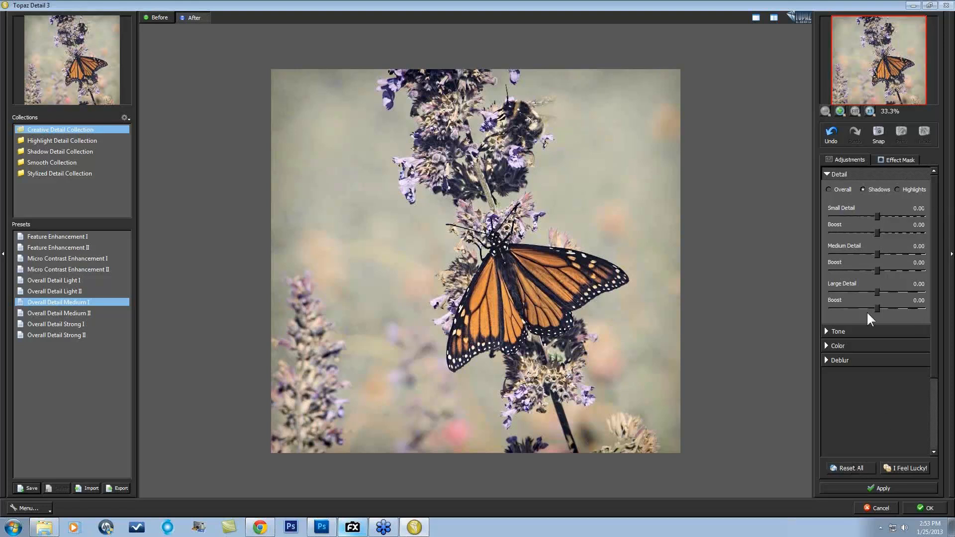
click(829, 332)
drag(933, 265, 931, 352)
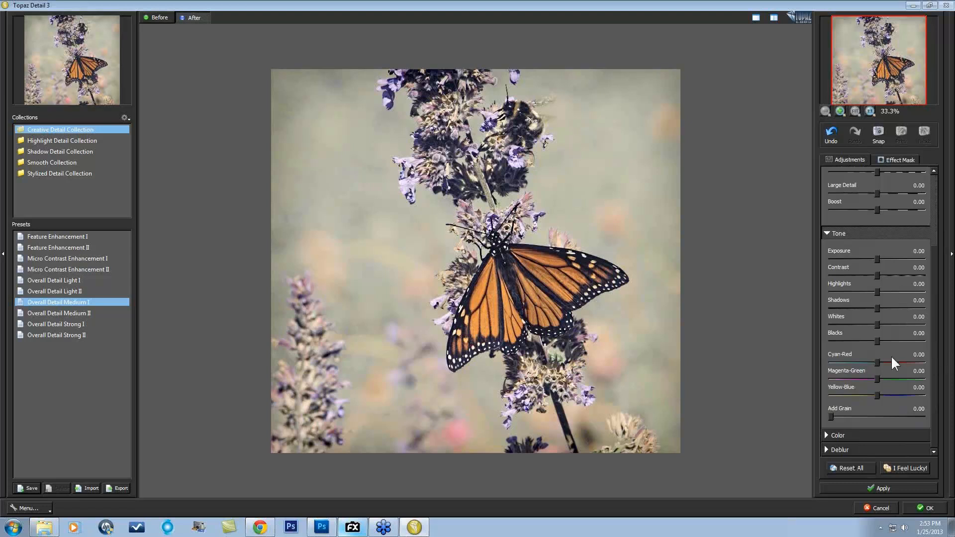
drag(876, 361, 864, 393)
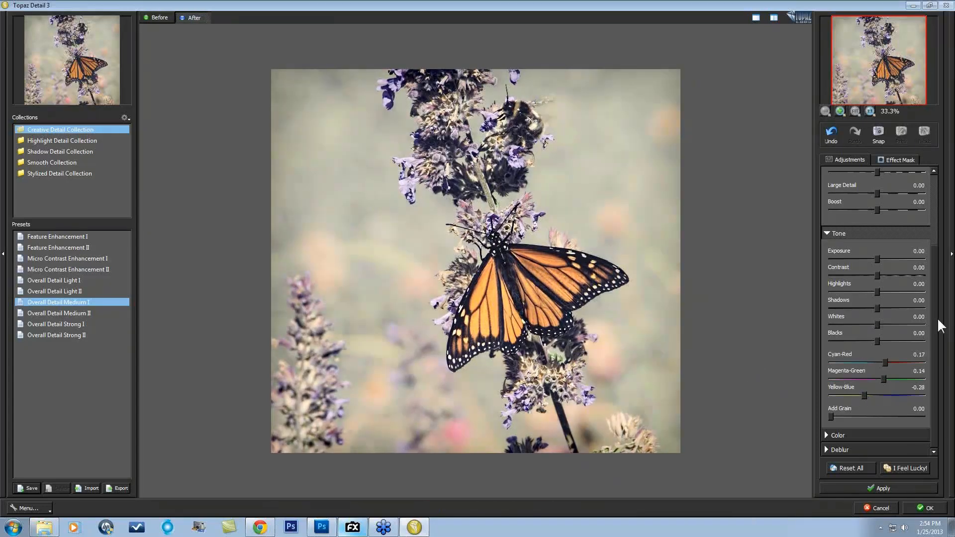
Set the color Saturation to 0.09 and Saturation Boost to 0.14, and accept the effect on the butterfly layer
click(825, 435)
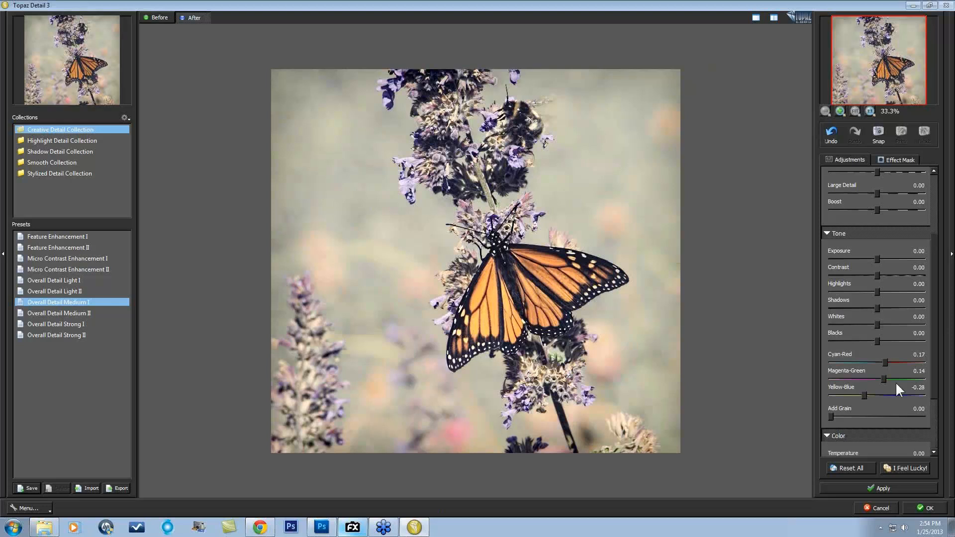
scroll(925, 378, down, 3)
drag(876, 415, 882, 430)
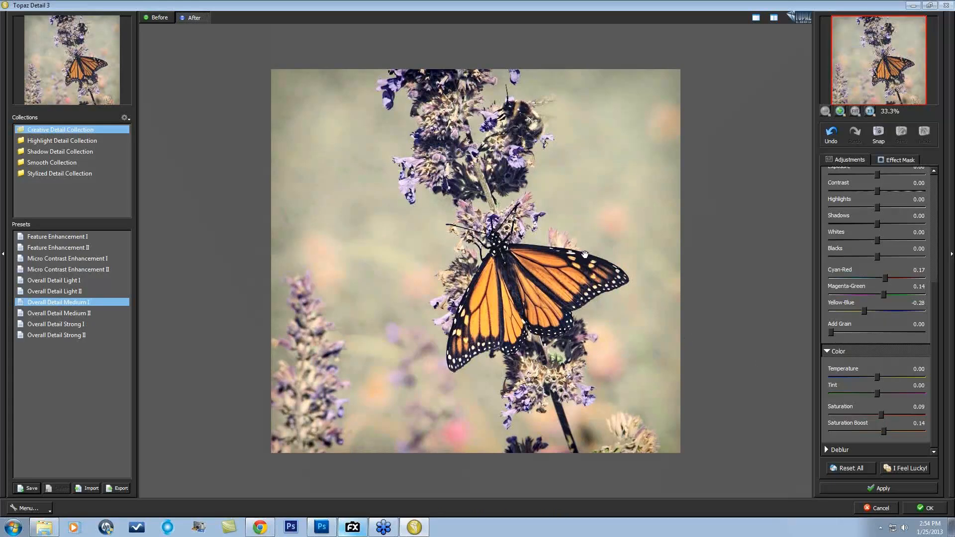
click(926, 508)
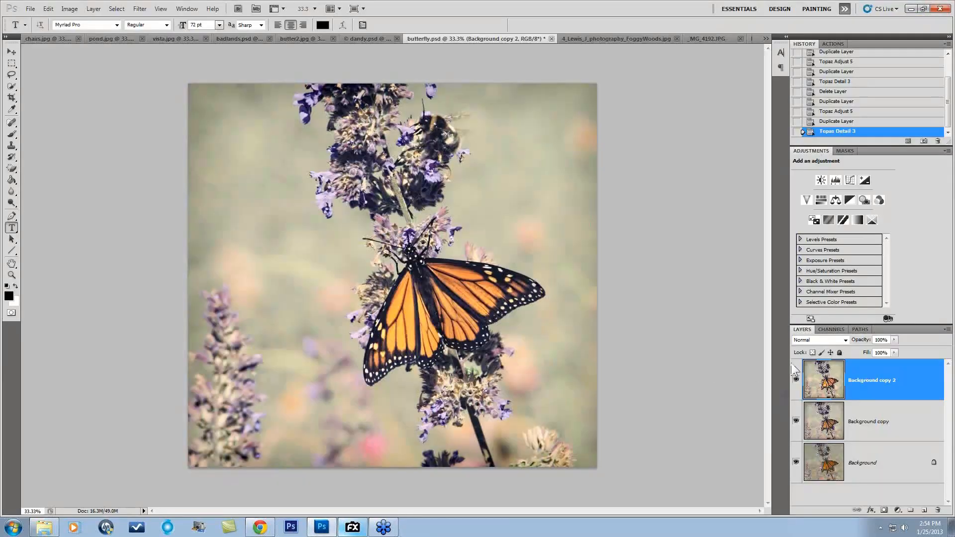
Hide the Background copy layer and toggle Background copy 2 to compare the enhanced butterfly with the original
click(796, 422)
click(796, 380)
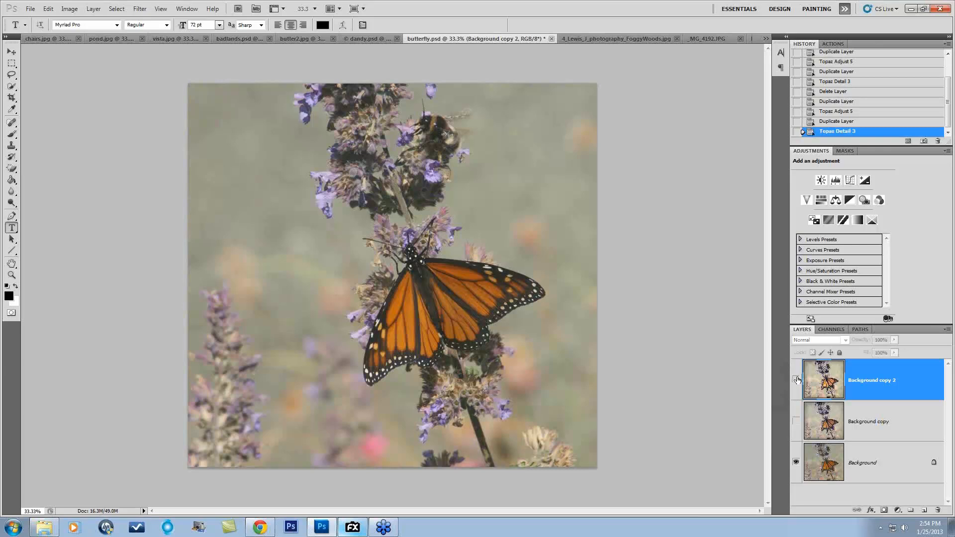
click(796, 380)
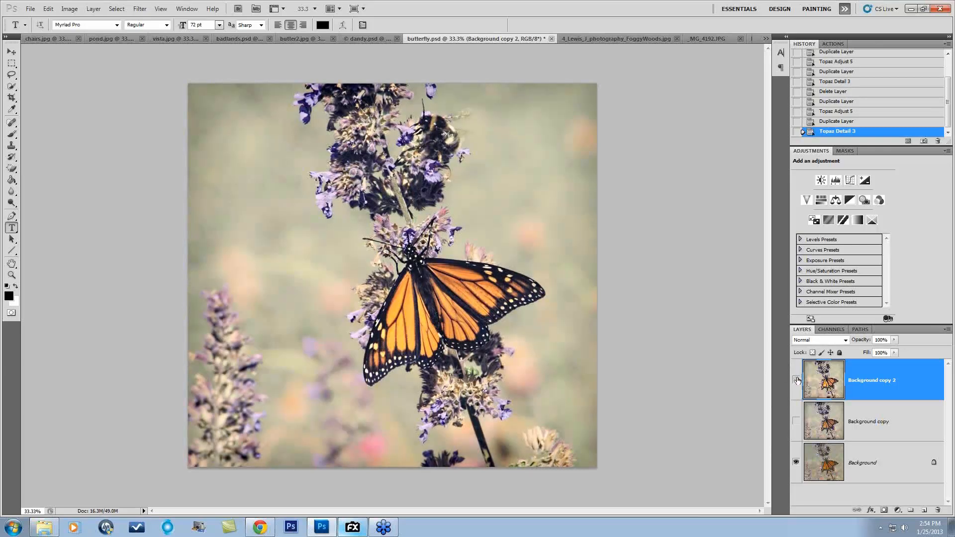
click(796, 380)
click(796, 380)
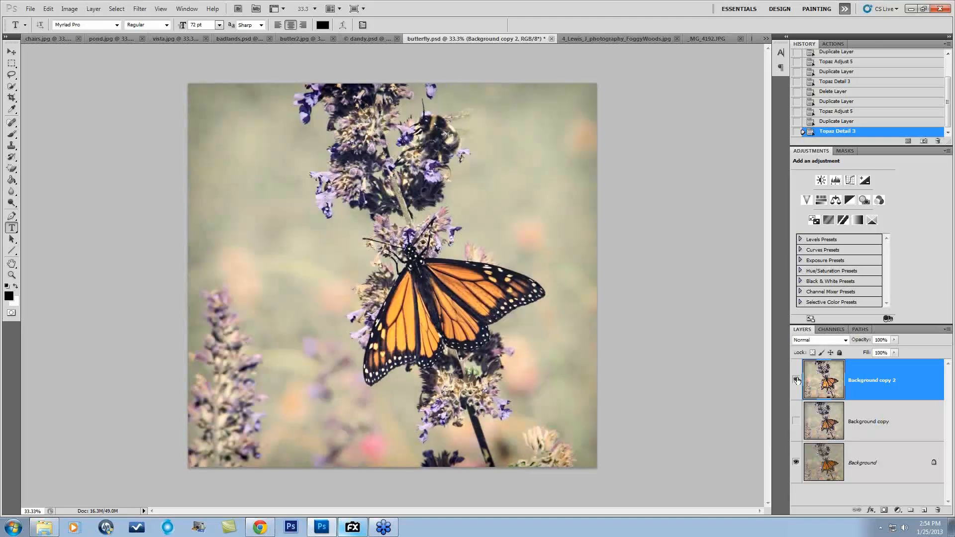
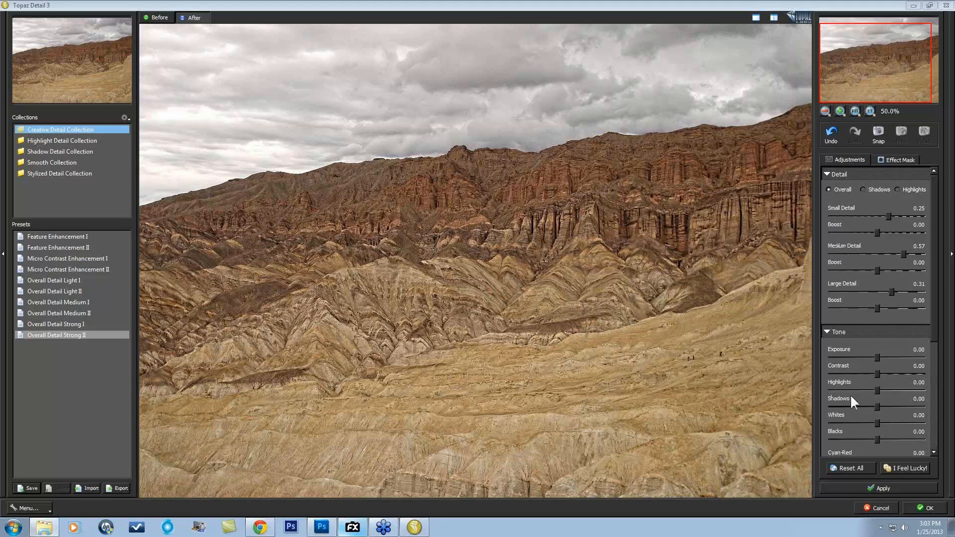
Cancel the detail filter on the badlands image and bring up the pond.jpg document
click(882, 507)
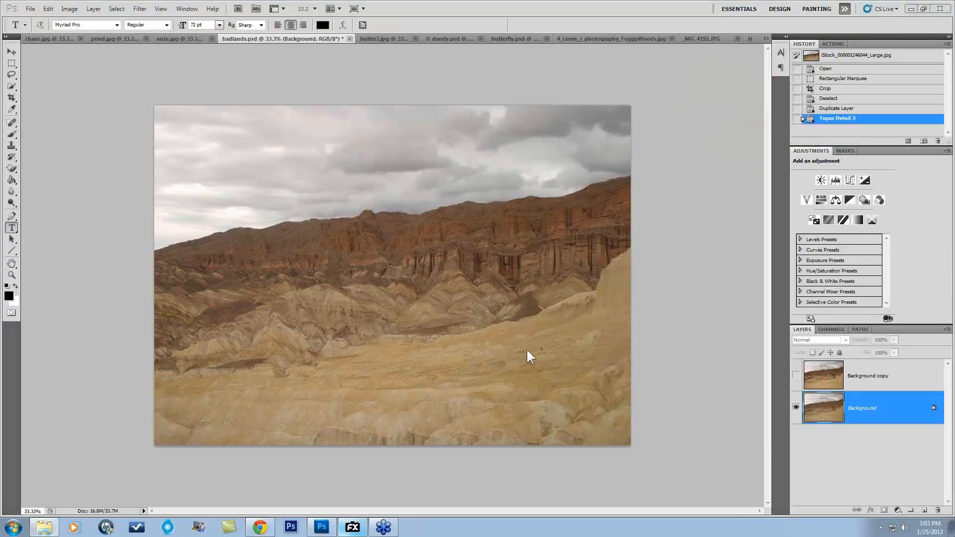
click(172, 42)
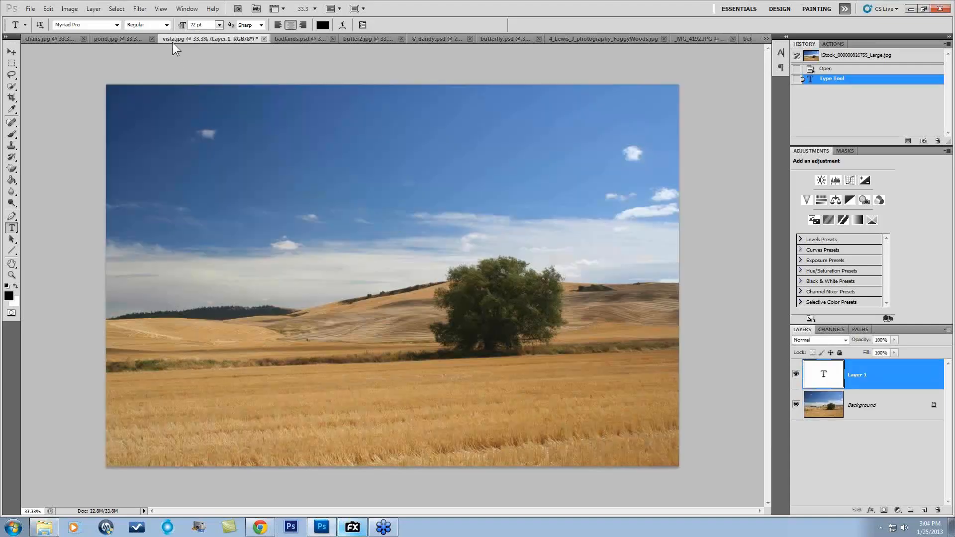
click(117, 40)
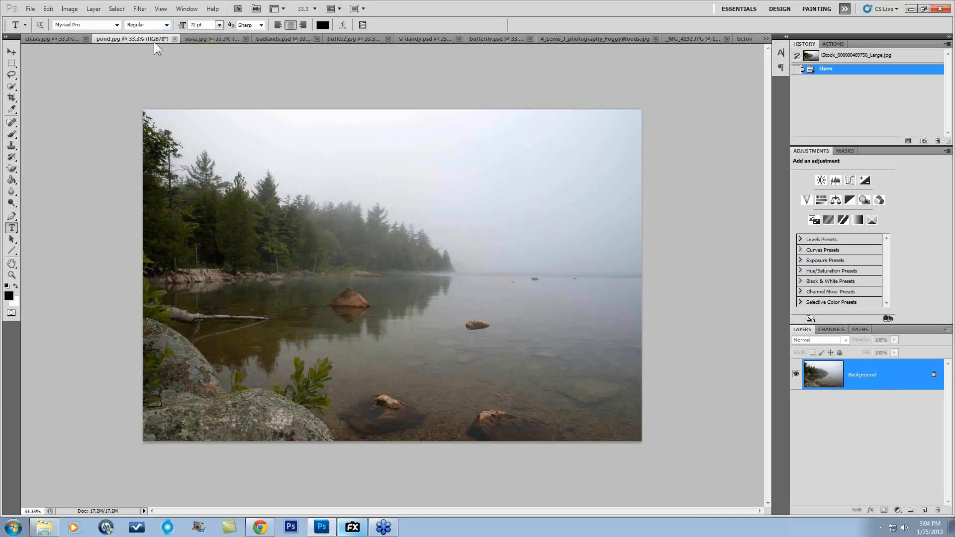
Open the pond image in Topaz Detail 3 and reset all adjustments
click(139, 8)
mouse_move(199, 245)
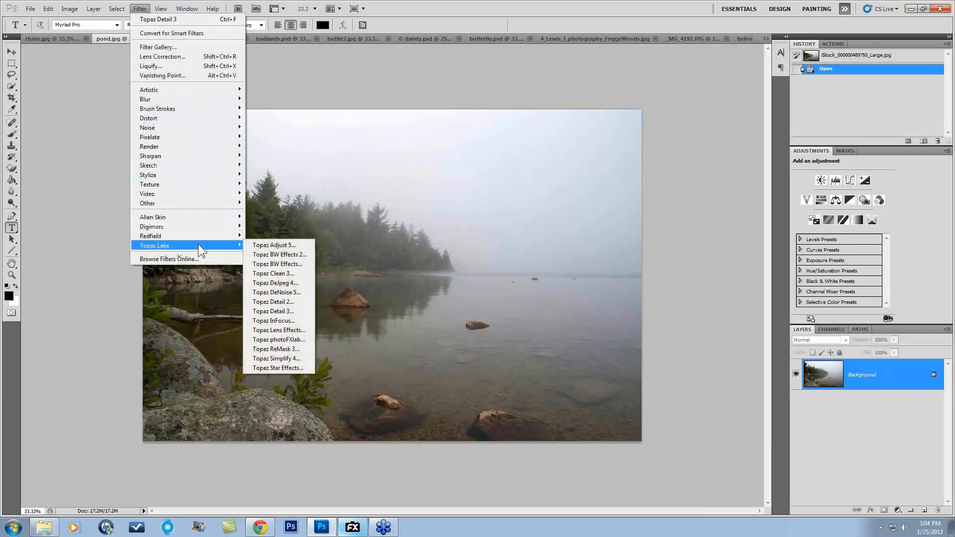
click(282, 311)
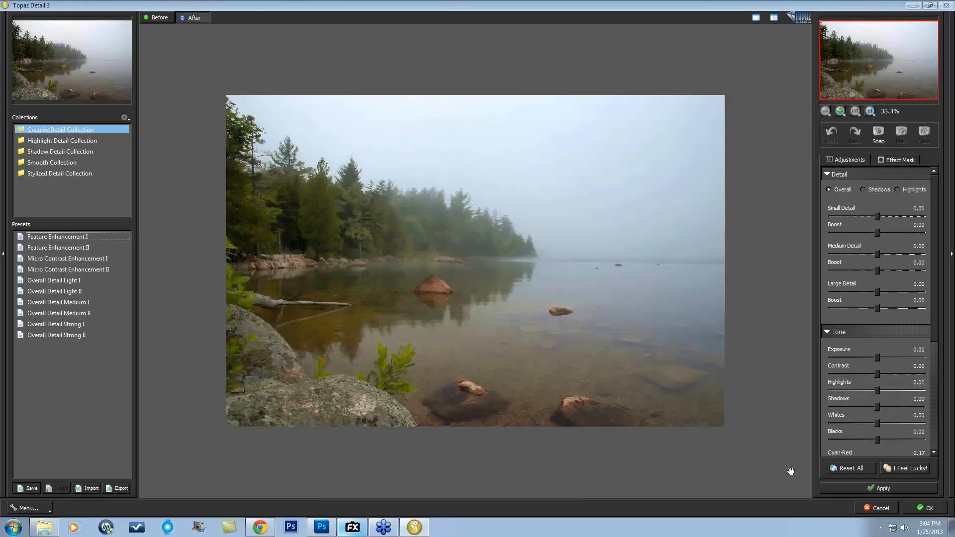
click(849, 468)
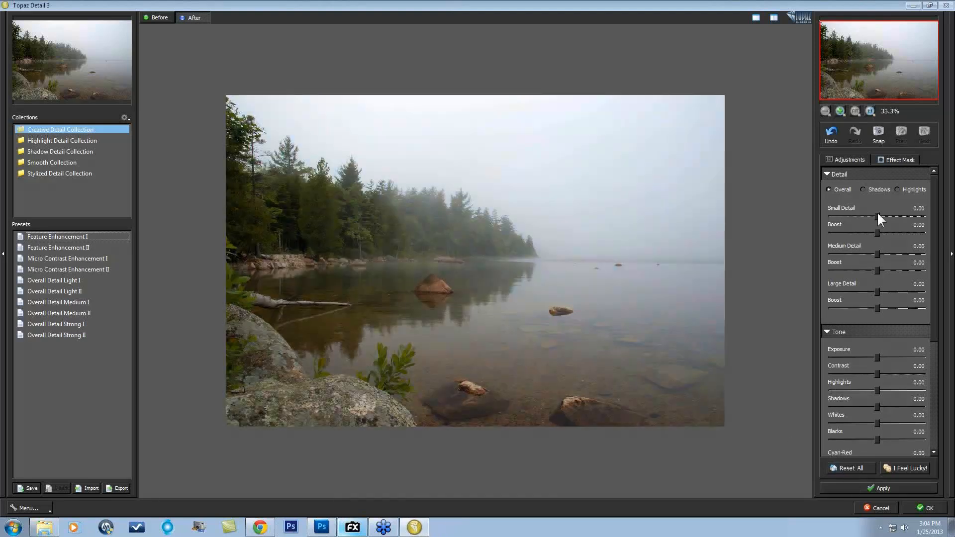
Set the overall Small Detail, Medium Detail and Large Detail to -1.00
drag(877, 216, 830, 217)
drag(877, 253, 785, 254)
drag(876, 291, 738, 283)
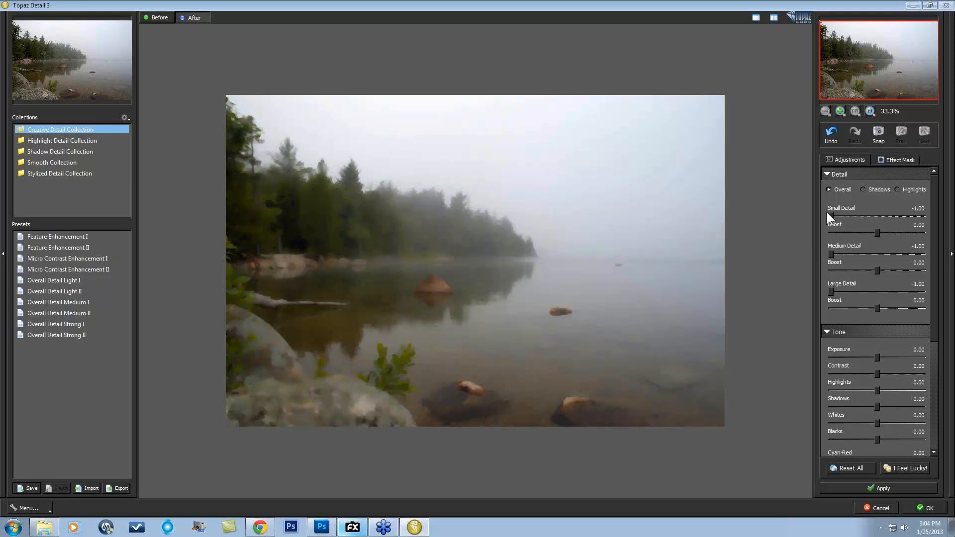
Set the overall Small Detail to 1.00 and inspect the water, rocks and shoreline at 100%
drag(830, 217, 832, 217)
drag(889, 216, 910, 216)
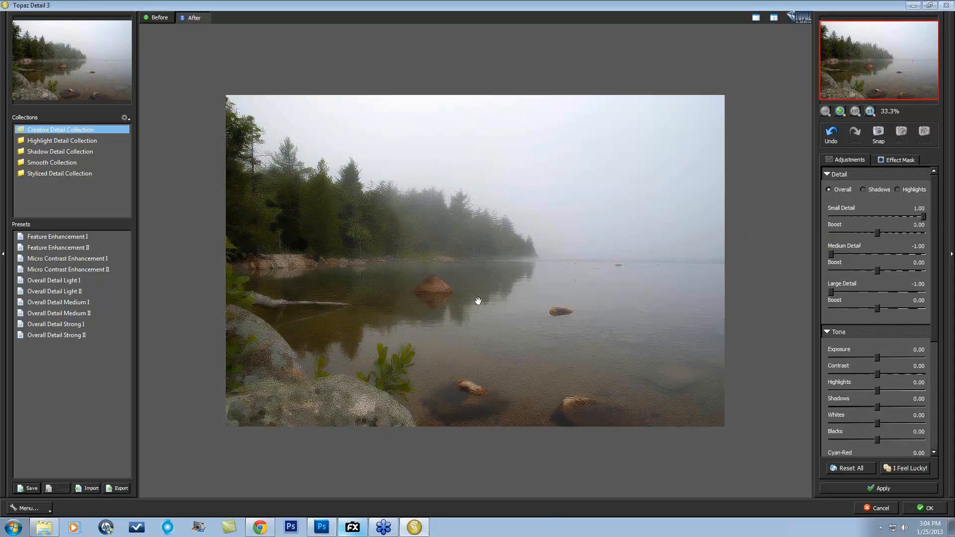
click(870, 110)
drag(871, 58, 858, 71)
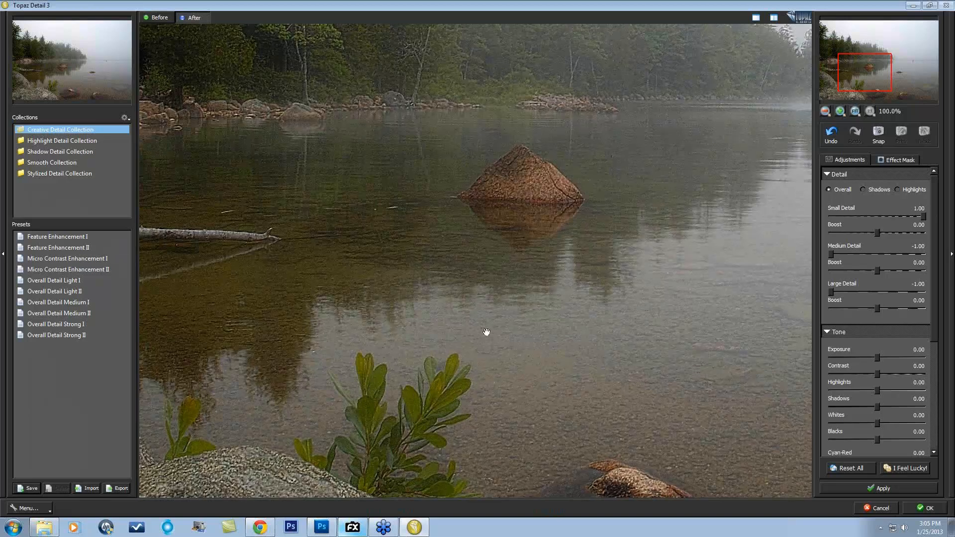
drag(374, 196, 559, 274)
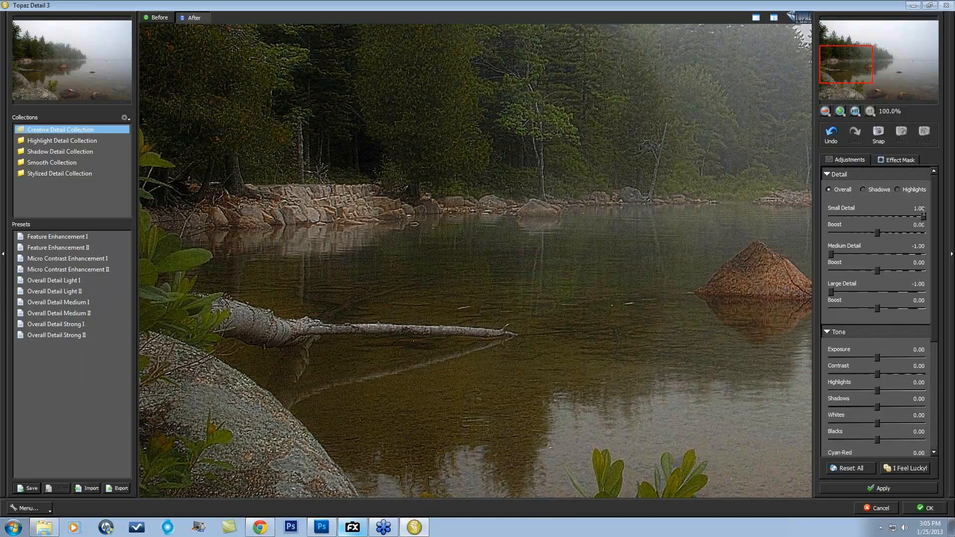
Set Small Detail to -1.00 and Medium Detail to 0.83, and inspect the trees, log and foreground rocks
drag(921, 213, 915, 256)
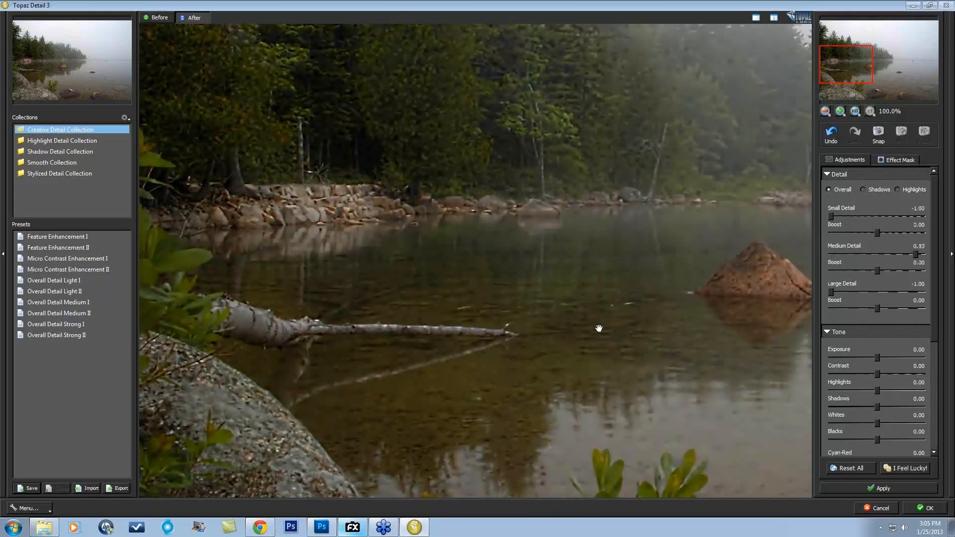
drag(433, 128, 587, 199)
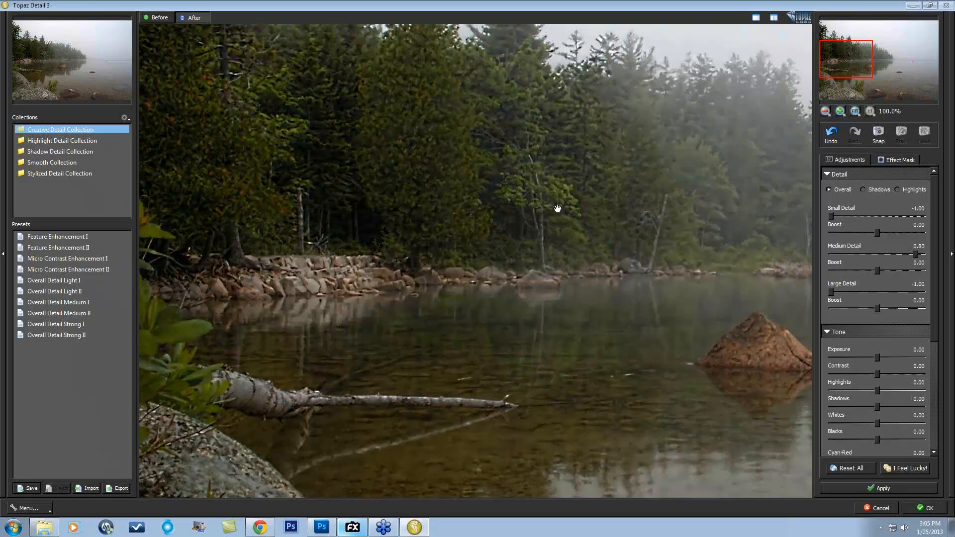
drag(347, 386, 366, 224)
drag(525, 381, 584, 346)
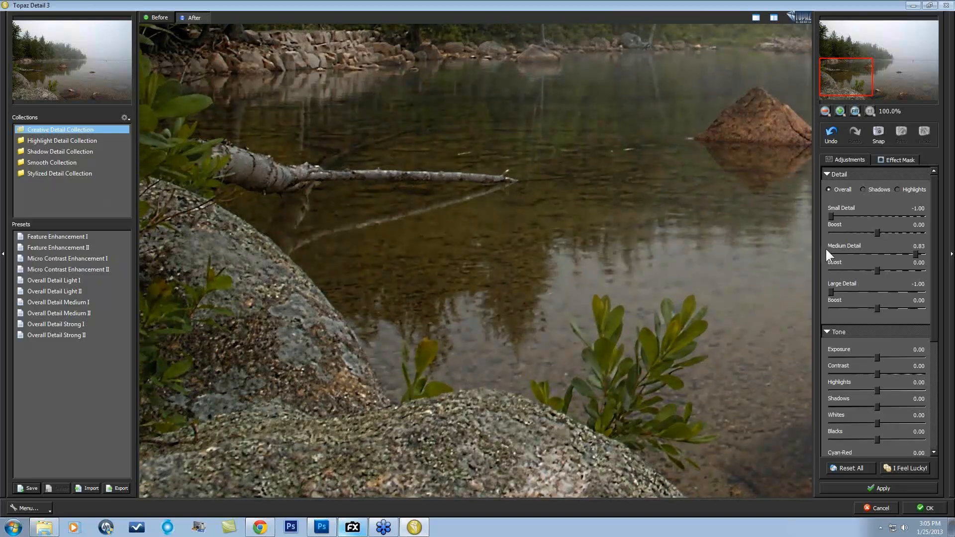
Set Medium Detail to -1.00, try Large Detail at 1.00 on the trees and rocks, and return Large Detail to -1.00
drag(915, 252, 924, 295)
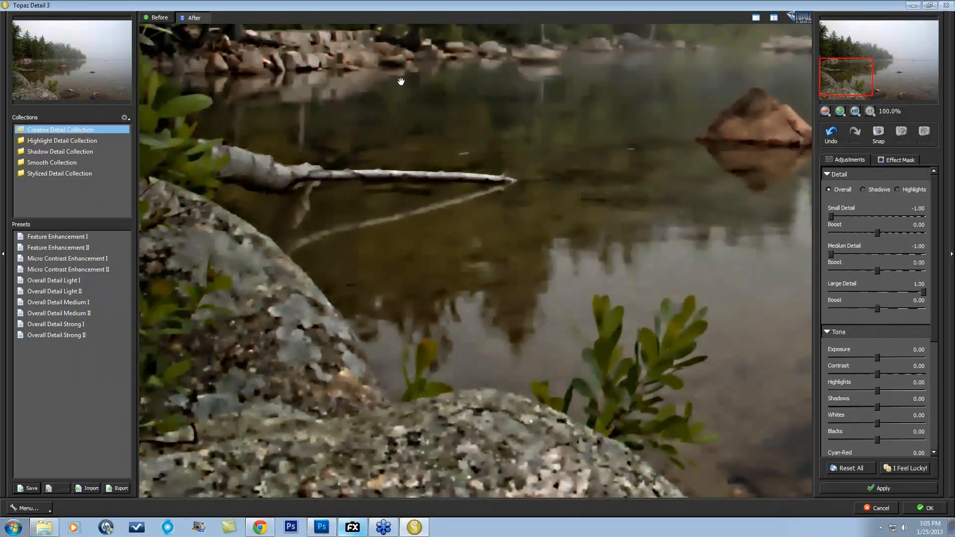
drag(382, 87, 462, 318)
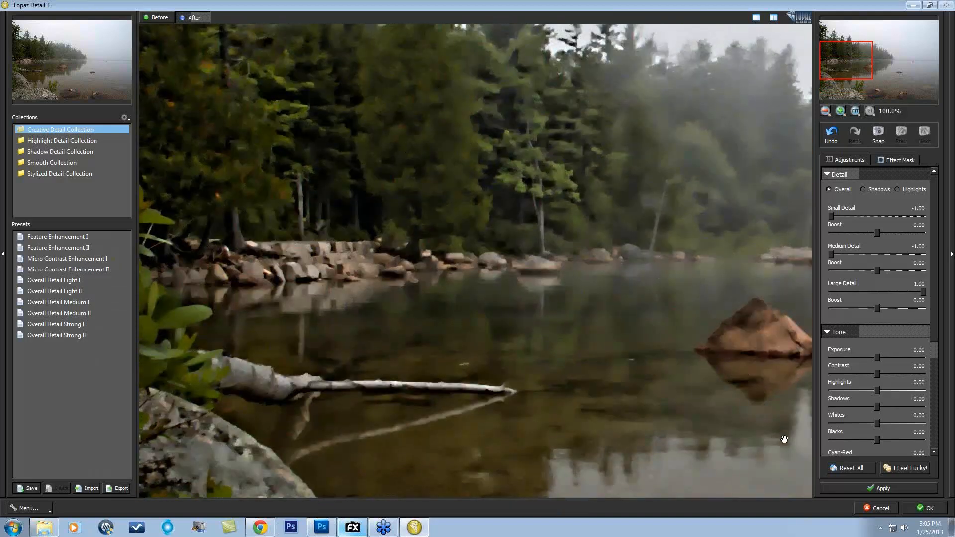
drag(718, 445, 726, 188)
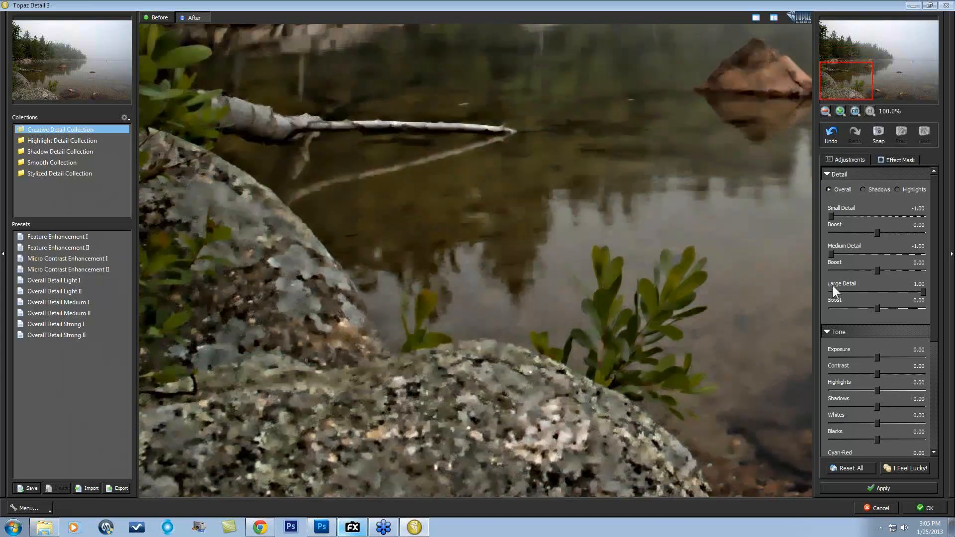
drag(921, 289, 829, 292)
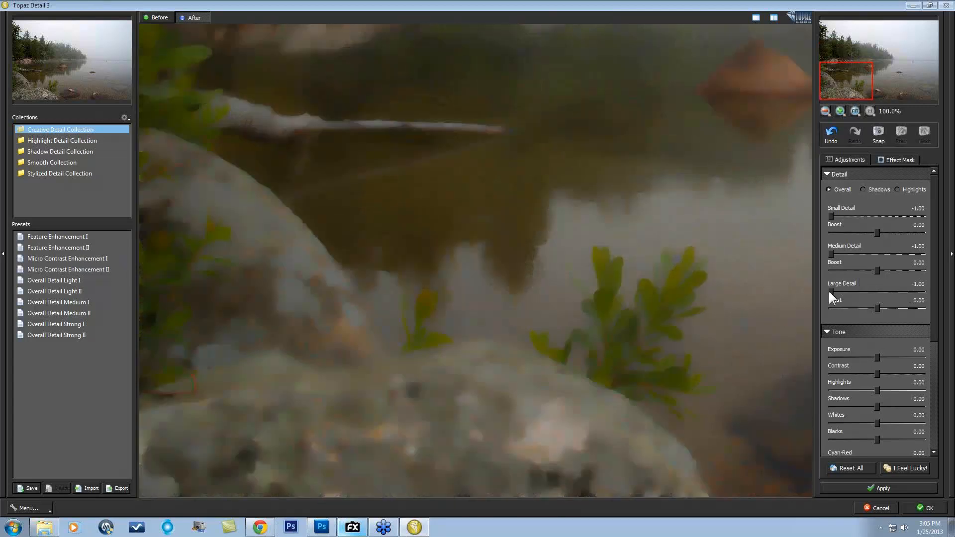
Set the overall Small Detail and Medium Detail to 0.25 and Large Detail to 0.32, and inspect the rocks and trees
drag(831, 216, 890, 216)
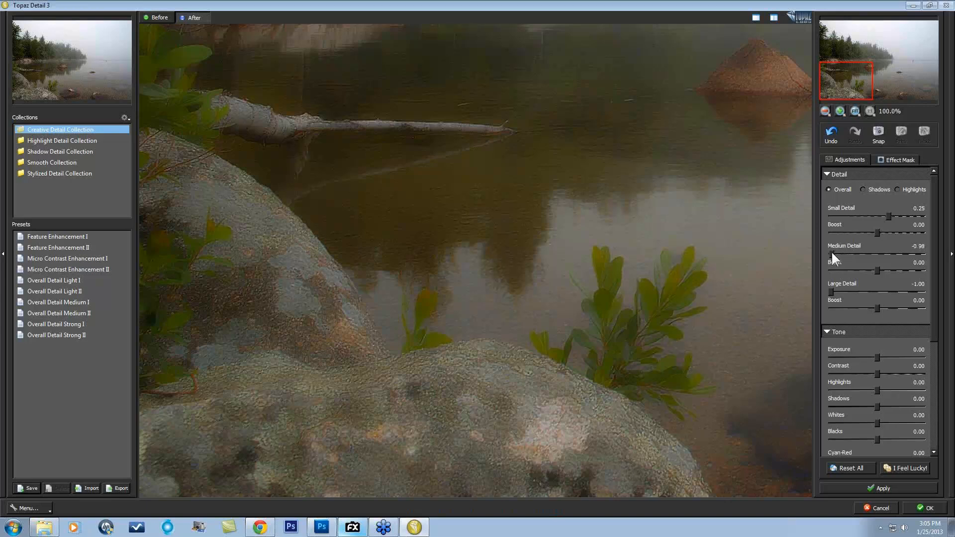
drag(832, 254, 889, 254)
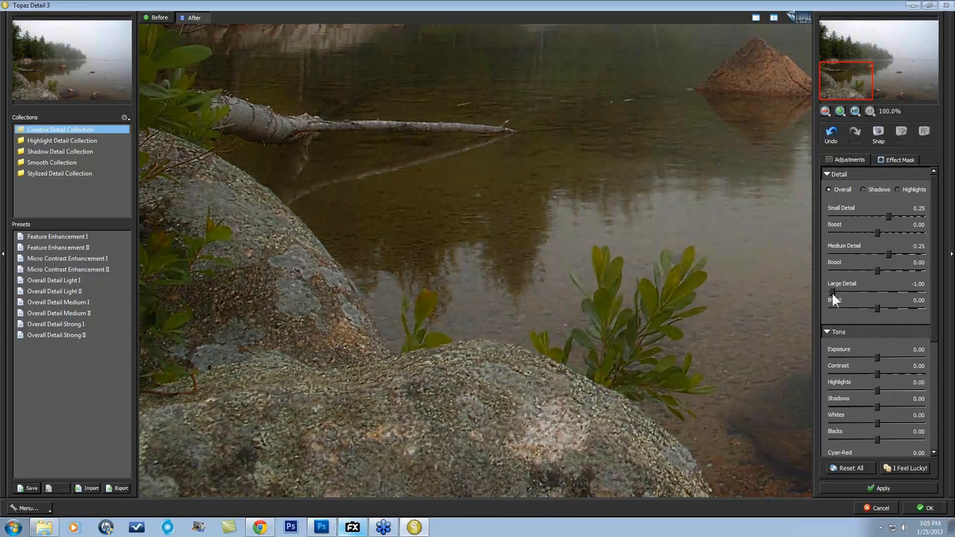
drag(832, 291, 895, 292)
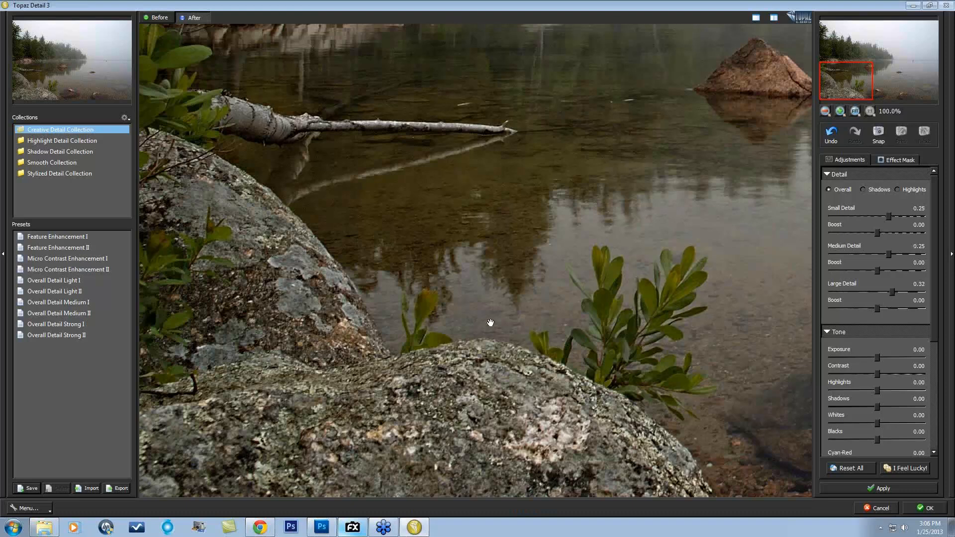
click(456, 235)
click(456, 234)
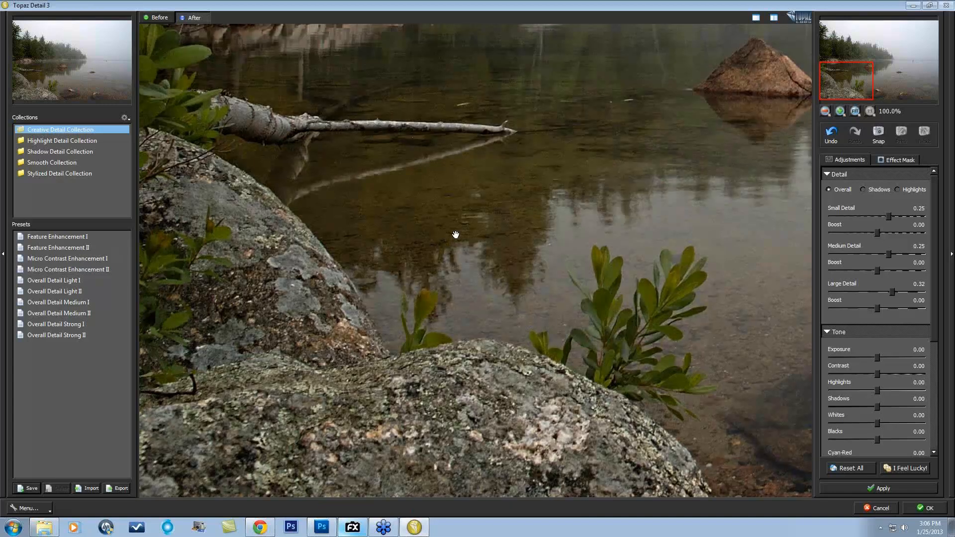
drag(852, 70, 845, 49)
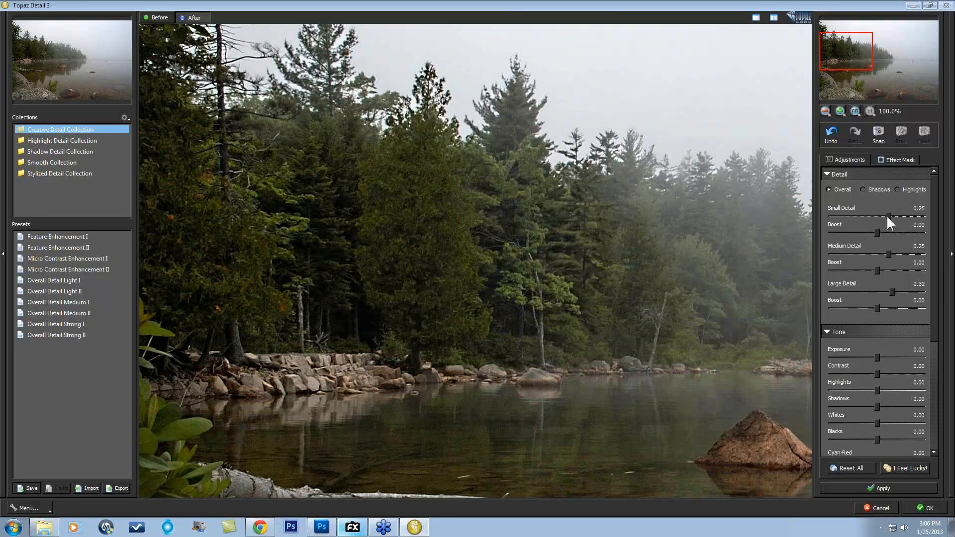
Set the overall Small, Medium and Large Detail and all three of their Boost values to -1.00
drag(888, 217, 830, 217)
drag(889, 255, 808, 252)
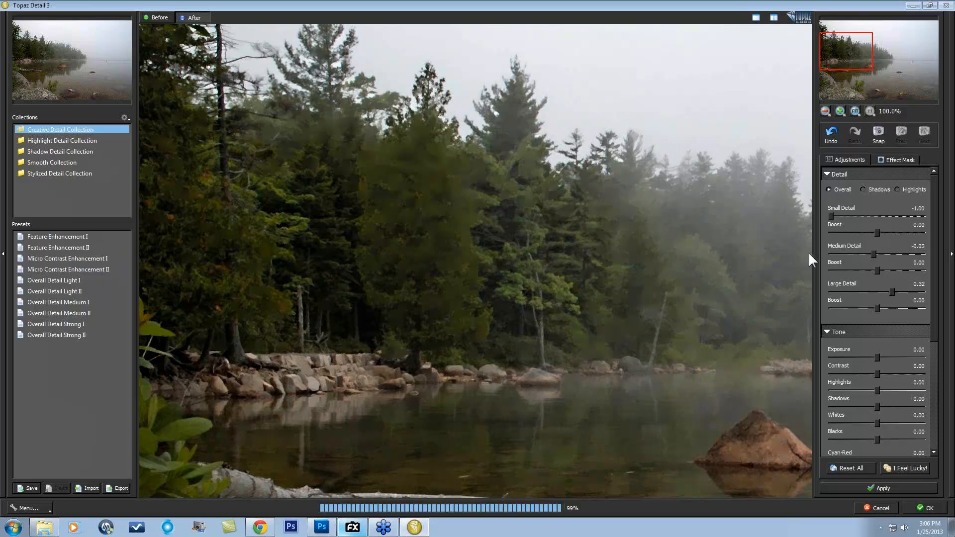
drag(891, 291, 829, 291)
drag(877, 308, 829, 309)
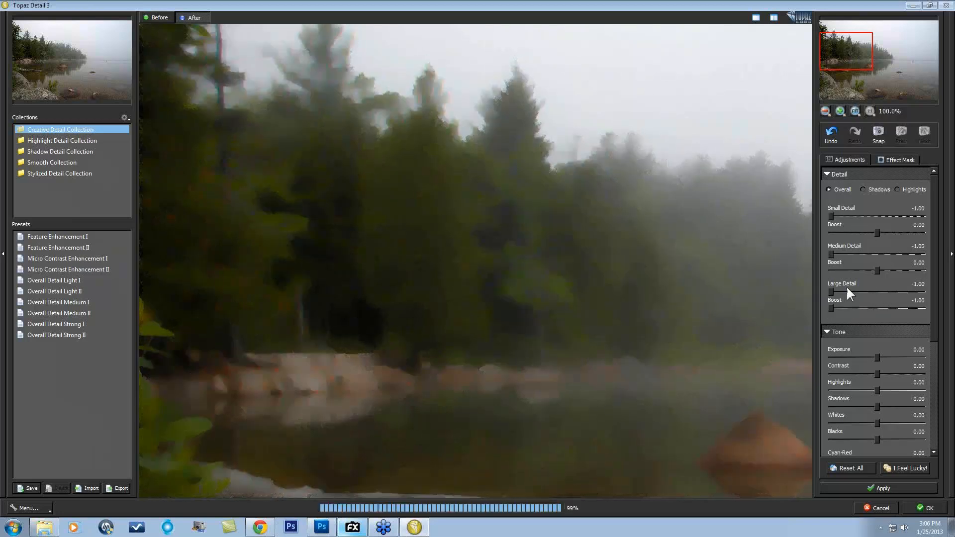
drag(877, 271, 830, 270)
click(832, 232)
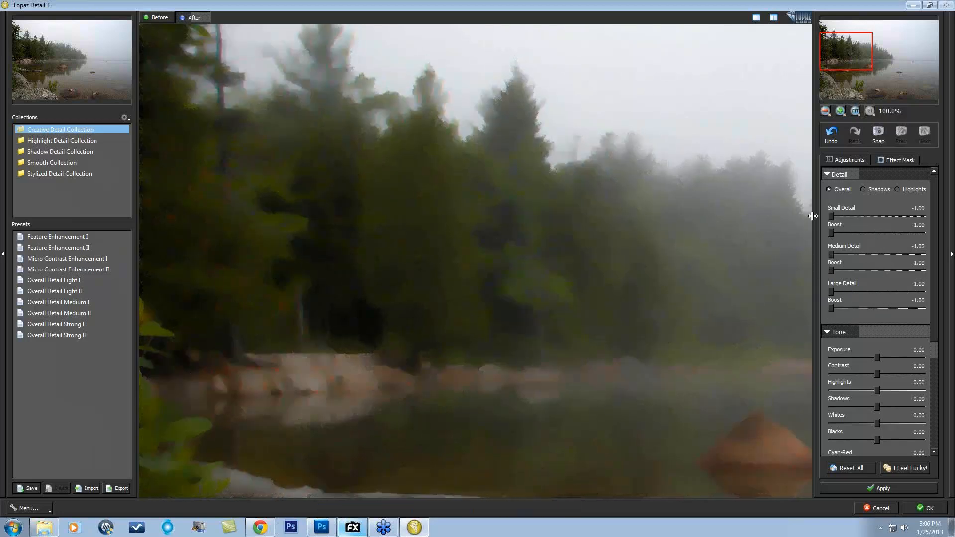
Set Small Detail to 0.48, try its Boost at 1.00 and -0.09, and return that Boost to -1.00
drag(831, 216, 899, 216)
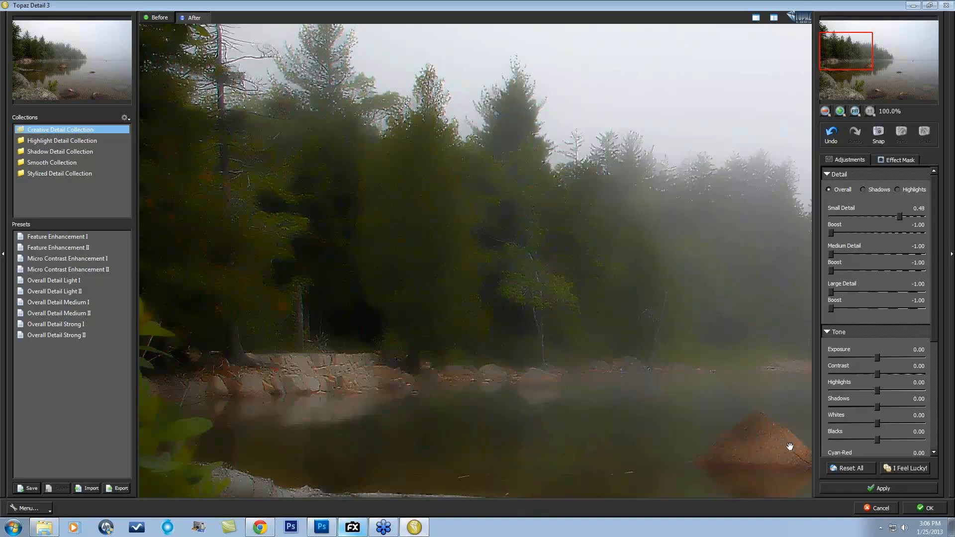
drag(831, 227, 920, 232)
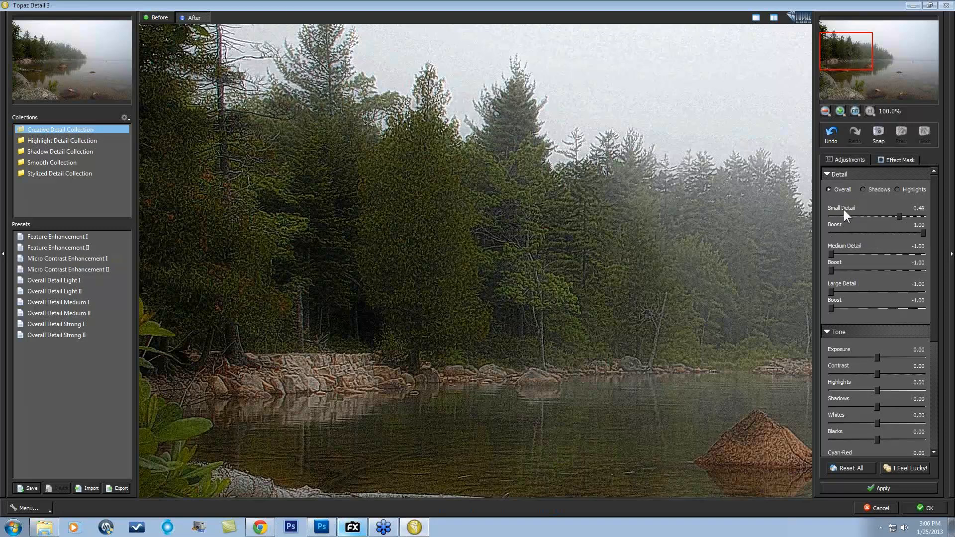
click(507, 341)
drag(917, 230, 873, 233)
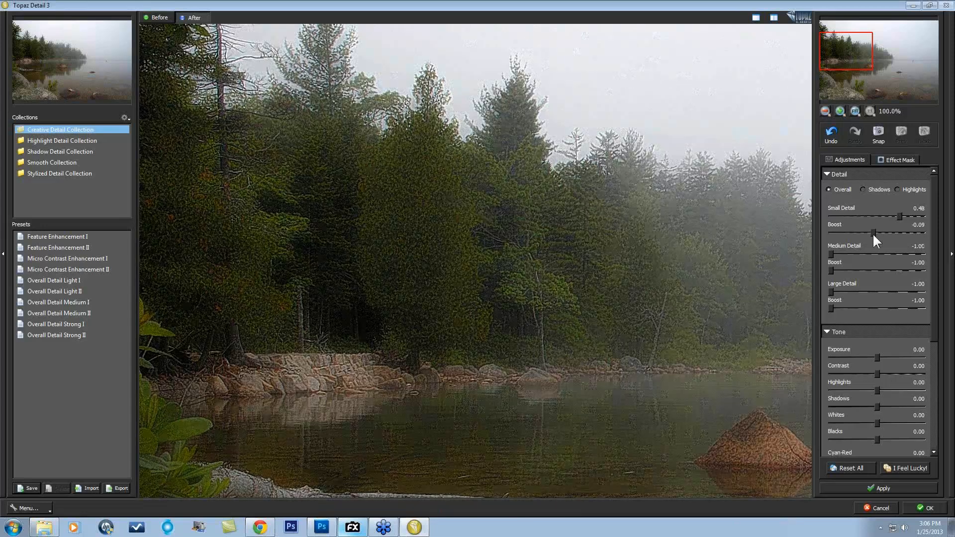
drag(875, 234, 929, 232)
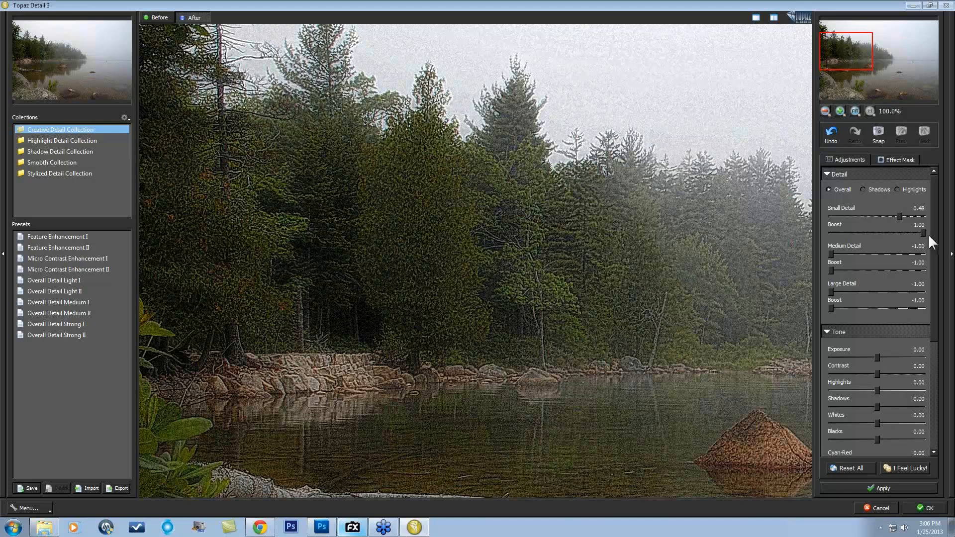
drag(921, 232, 792, 231)
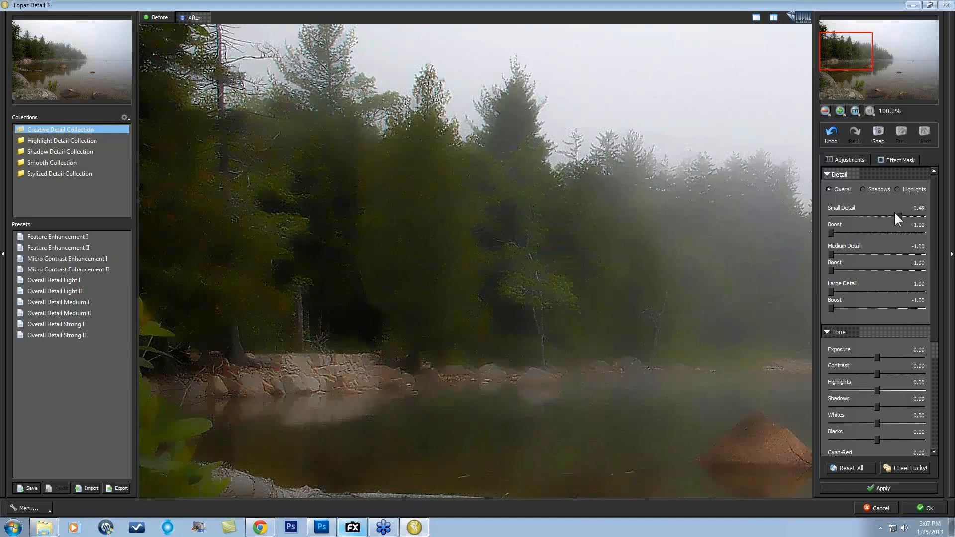
Try Small Detail at -1.00 with Medium Detail at 0.66 and its Boost at 0.91, and reset all adjustments
drag(893, 216, 829, 217)
drag(832, 253, 907, 252)
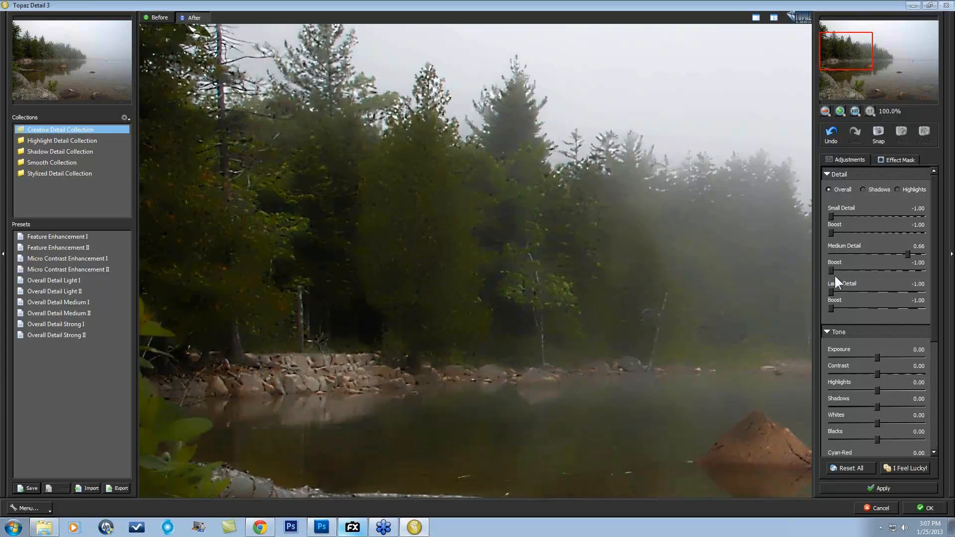
drag(829, 269, 920, 271)
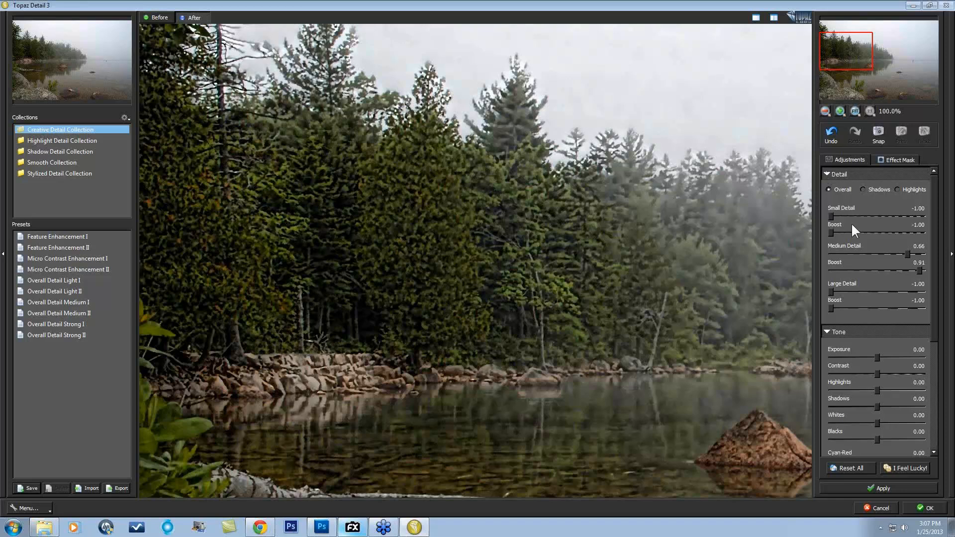
click(849, 468)
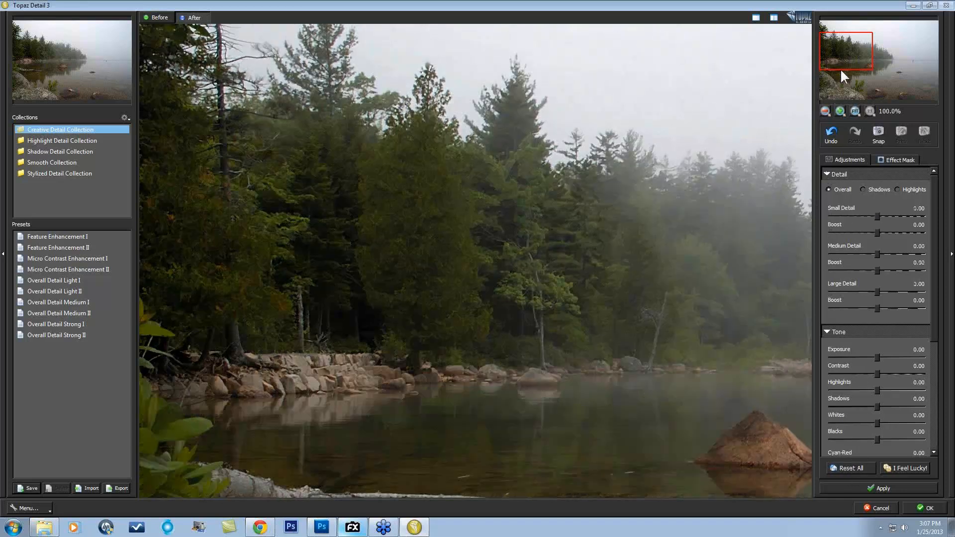
drag(842, 64, 842, 91)
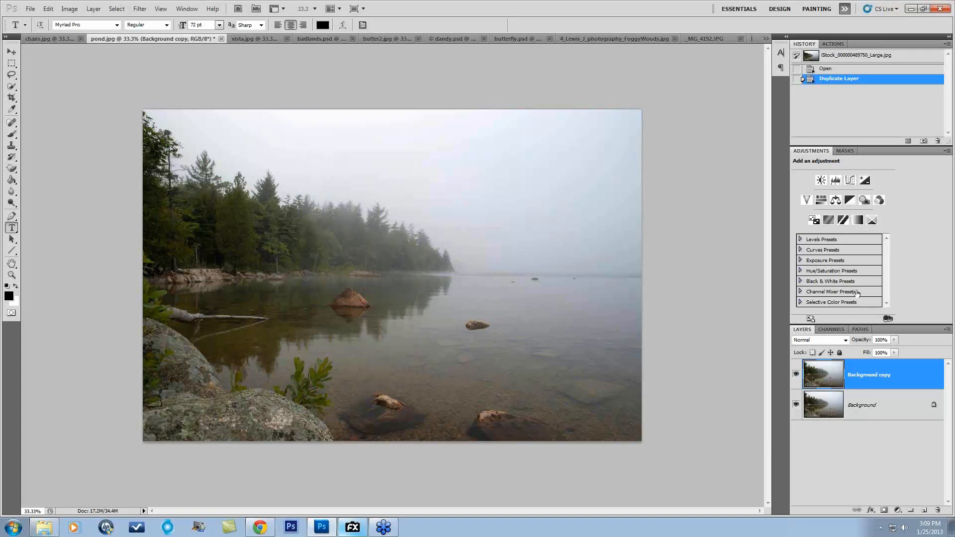
Raise the Saturation Boost slightly on the rocky coast image in Topaz Detail 3
click(360, 529)
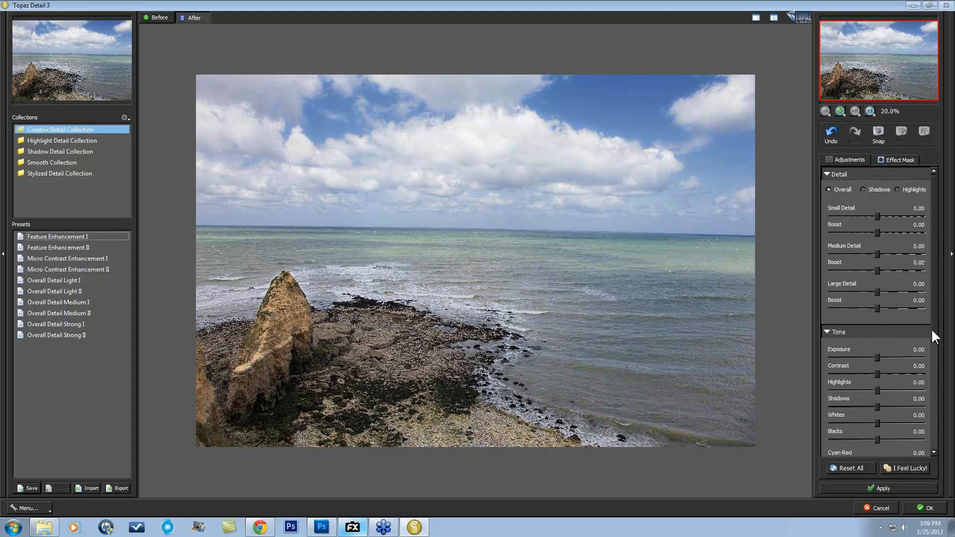
drag(932, 333, 929, 451)
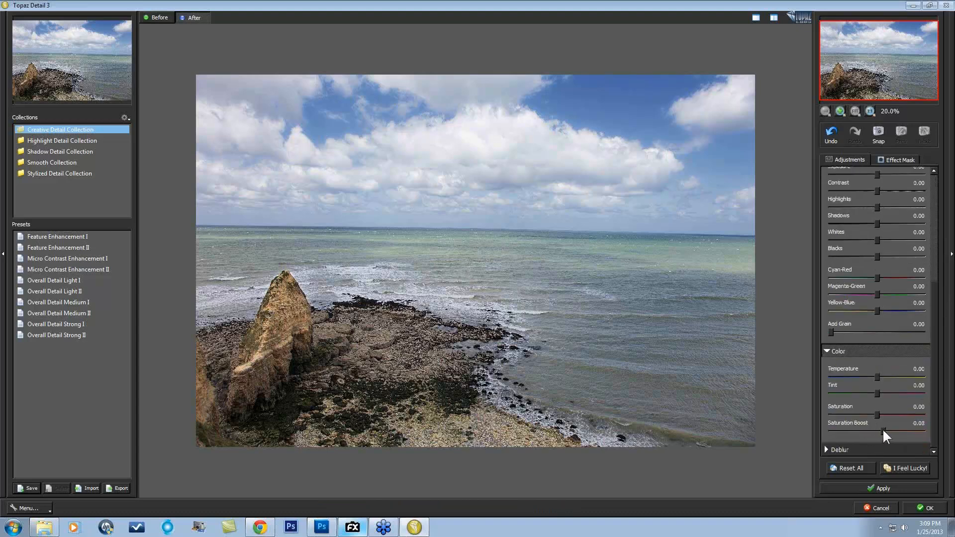
drag(883, 428, 885, 428)
Configure the effect mask brush with Brush Size 0.23, Hardness 0.20, Flow 1.00 and Edge Aware 1.00, keeping Strength at 0.00
click(887, 158)
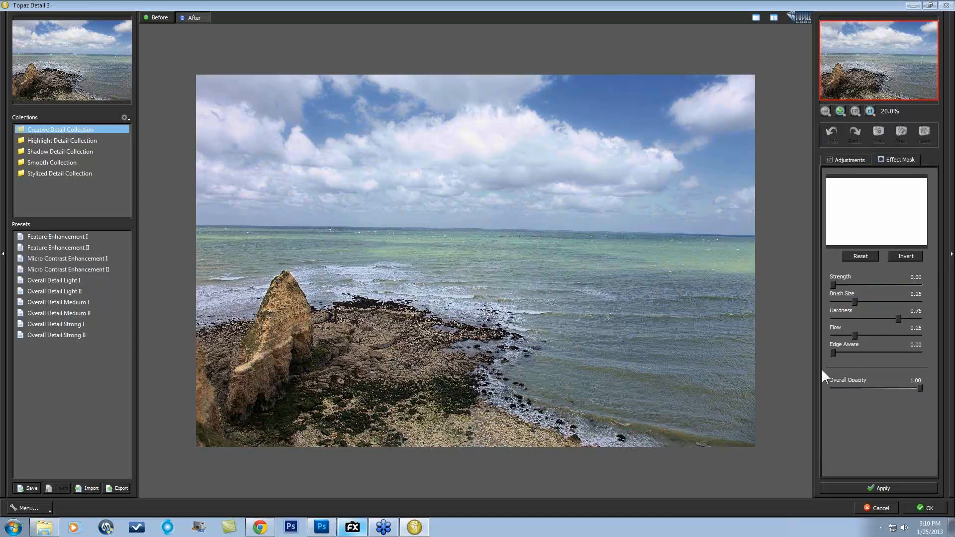
drag(834, 352, 944, 358)
drag(847, 301, 921, 335)
Paint the effect out of the clouds across the sky, including the small clouds above the sea's right horizon
mouse_move(420, 142)
mouse_down()
mouse_move(480, 135)
mouse_move(482, 124)
mouse_move(665, 165)
mouse_move(652, 180)
mouse_move(470, 158)
mouse_move(524, 172)
mouse_move(477, 182)
mouse_move(577, 167)
mouse_move(563, 186)
mouse_move(637, 178)
mouse_move(603, 203)
mouse_move(564, 198)
mouse_move(573, 170)
mouse_move(463, 176)
mouse_move(444, 193)
mouse_move(416, 173)
mouse_move(425, 161)
mouse_move(397, 148)
mouse_move(327, 159)
mouse_move(286, 144)
mouse_move(300, 150)
mouse_move(299, 169)
mouse_move(348, 181)
mouse_move(303, 182)
mouse_move(362, 190)
mouse_move(336, 199)
mouse_move(375, 203)
mouse_move(443, 186)
mouse_move(428, 194)
mouse_move(453, 202)
mouse_move(273, 182)
mouse_move(217, 188)
mouse_move(245, 186)
mouse_move(203, 175)
mouse_move(207, 138)
mouse_move(269, 143)
mouse_move(211, 90)
mouse_move(190, 91)
mouse_move(220, 83)
mouse_move(292, 103)
mouse_move(236, 81)
mouse_up()
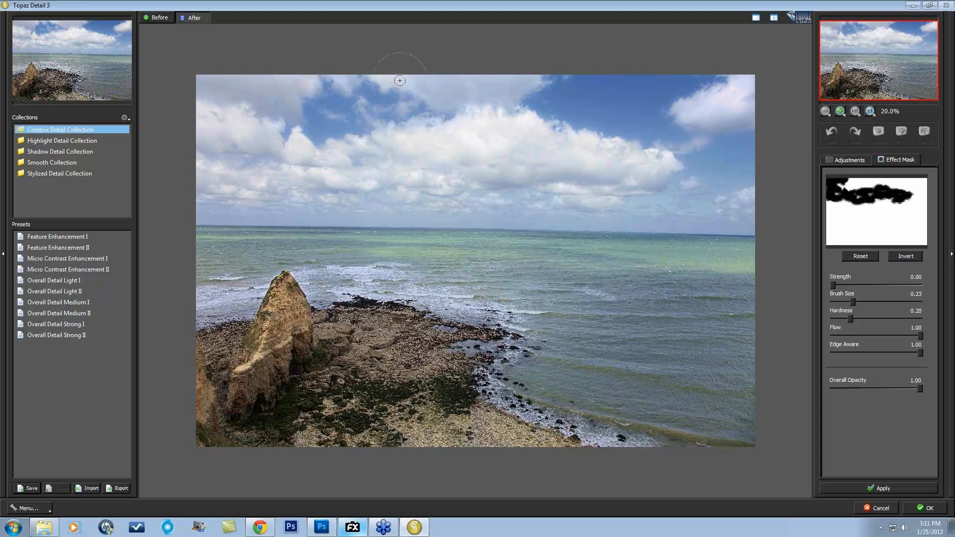
mouse_move(400, 80)
mouse_down()
mouse_move(479, 100)
mouse_move(441, 90)
mouse_move(502, 82)
mouse_move(479, 94)
mouse_move(507, 89)
mouse_move(495, 101)
mouse_move(520, 90)
mouse_move(478, 111)
mouse_up()
mouse_move(699, 109)
mouse_down()
mouse_move(741, 87)
mouse_move(701, 112)
mouse_move(742, 95)
mouse_move(728, 120)
mouse_move(736, 119)
mouse_move(749, 82)
mouse_move(732, 98)
mouse_move(688, 112)
mouse_up()
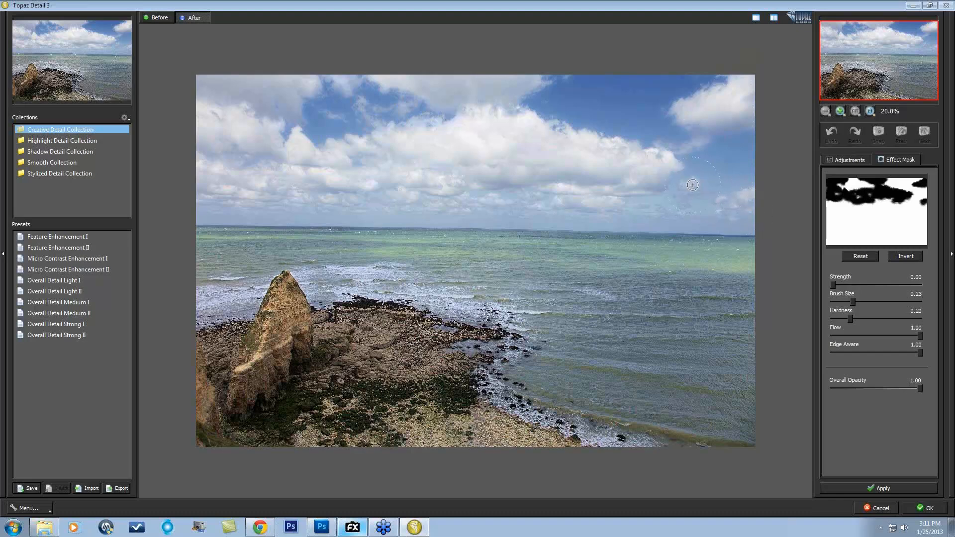
drag(693, 185, 672, 217)
Compare the original coast image with the masked result by switching repeatedly between before and after
key(space)
key(space)
key(space)
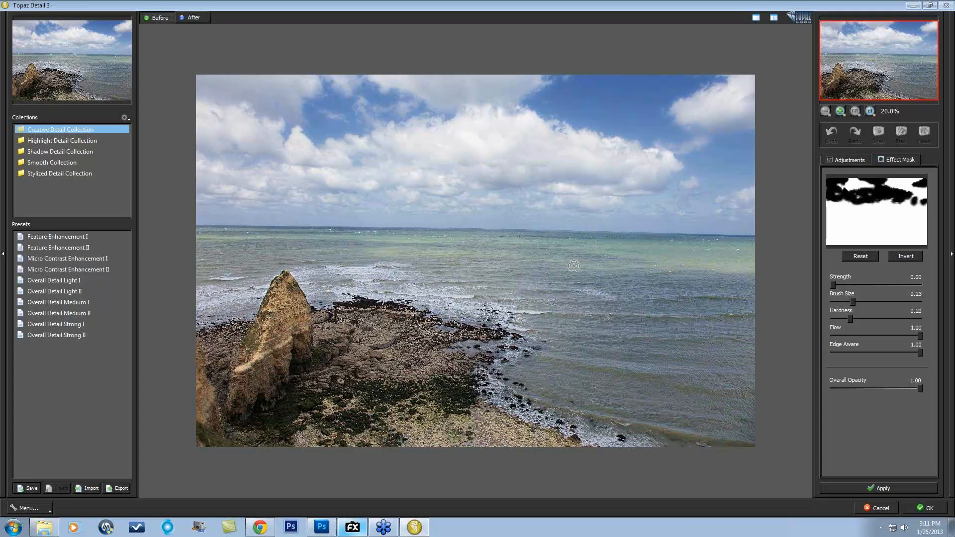
key(space)
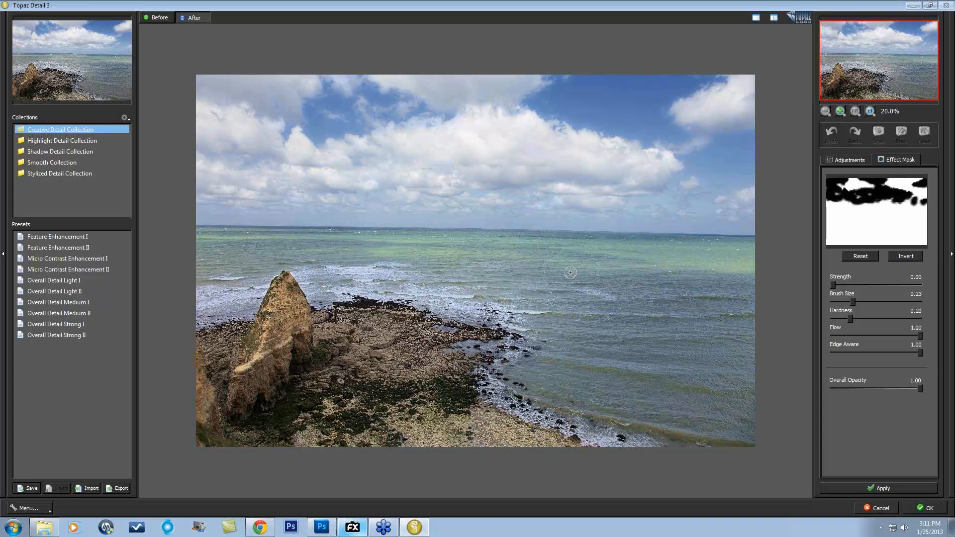
key(space)
key(space)
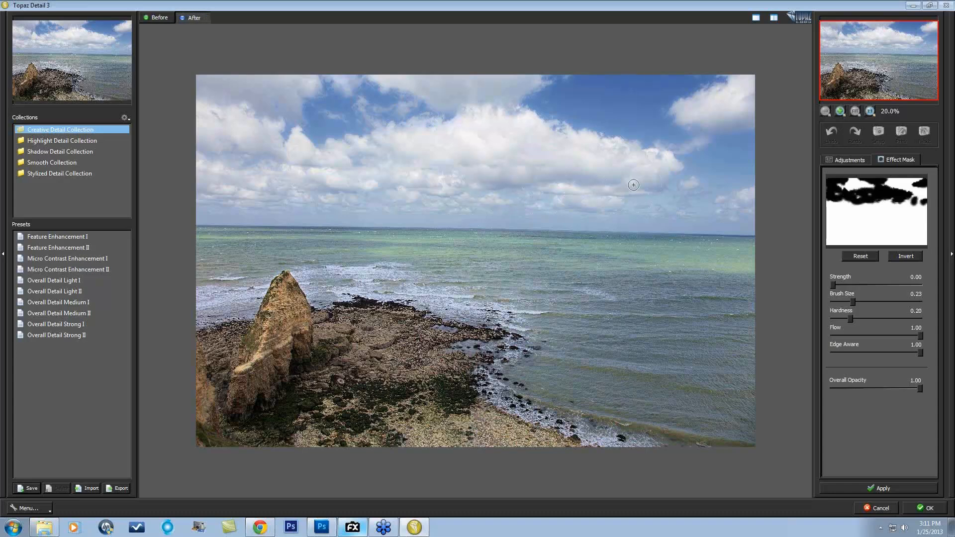